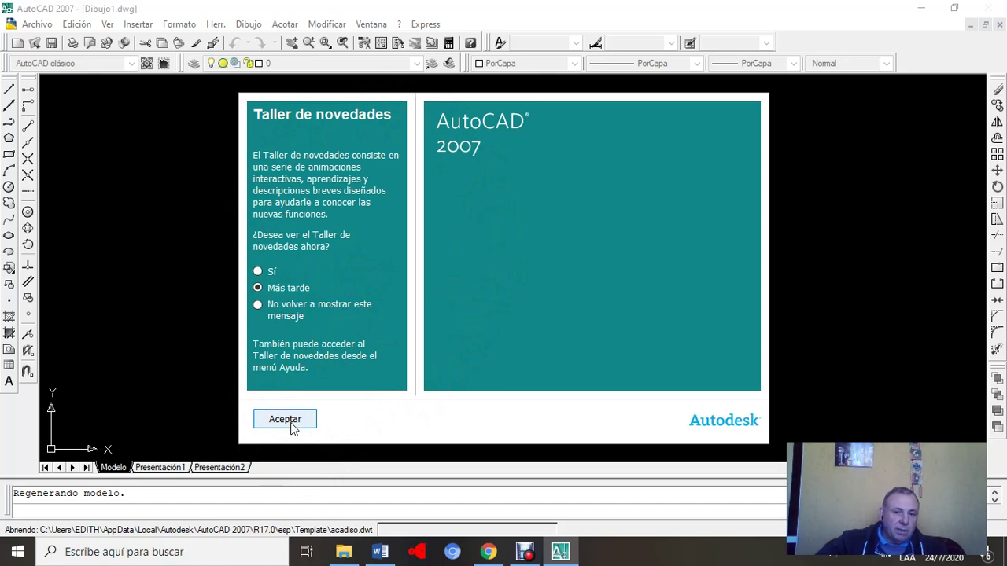
Step: Dismiss the new features workshop with the Más tarde option
{"action": "left_click", "coordinate": [306, 429]}
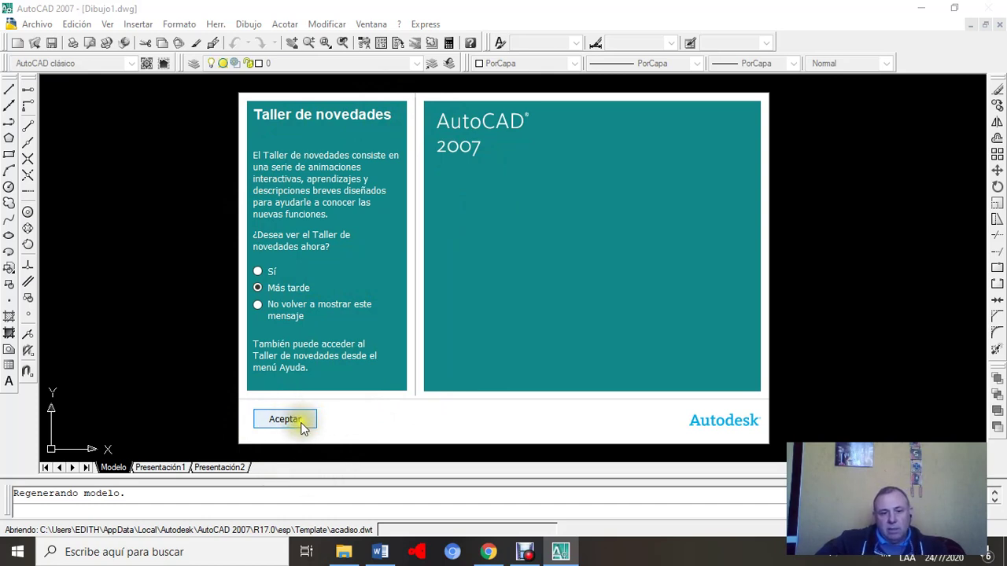
{"action": "left_click", "coordinate": [302, 427]}
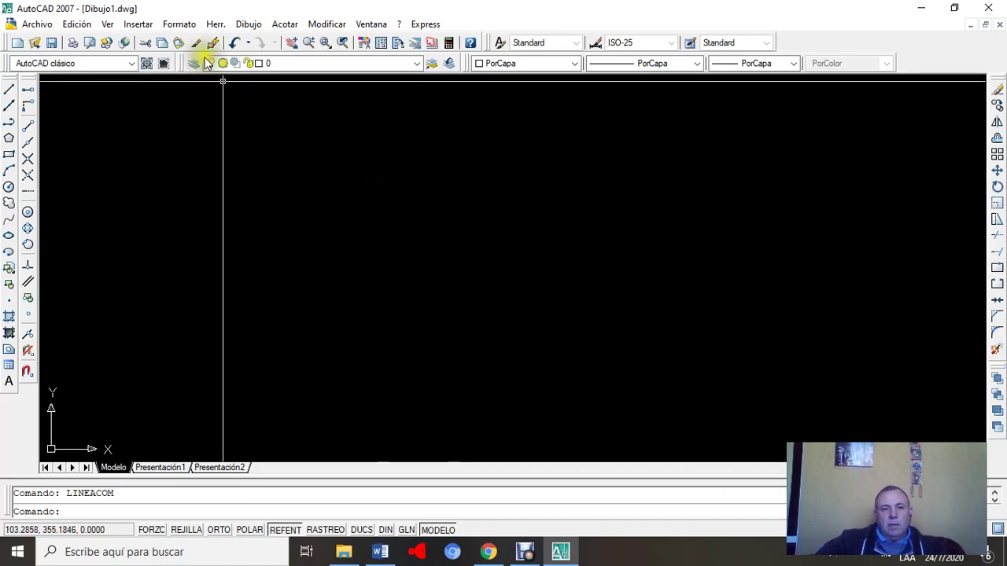
Step: Set the crosshair size to 1 in the display options and apply the change
{"action": "left_click", "coordinate": [215, 24]}
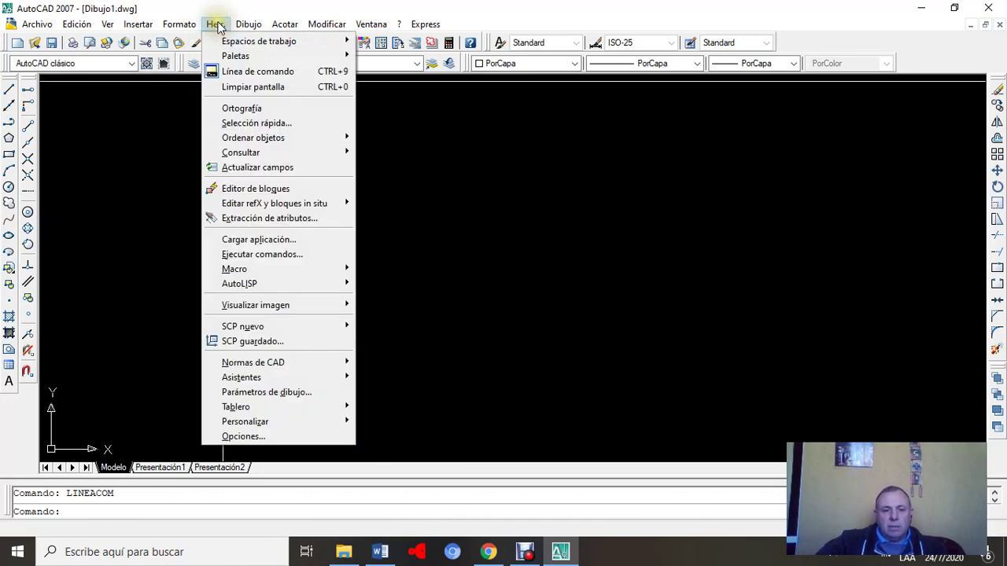
{"action": "left_click", "coordinate": [253, 436]}
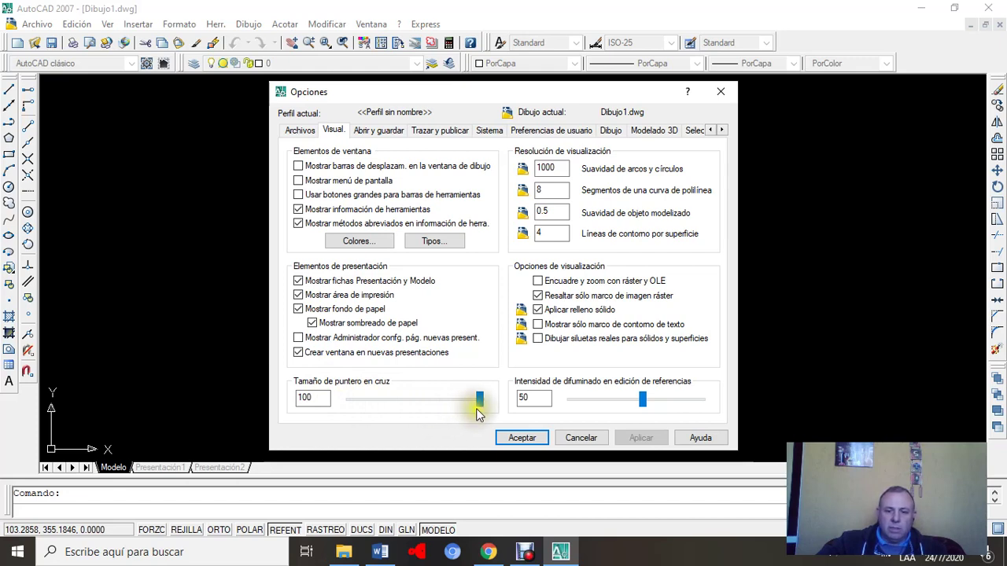
{"action": "left_click_drag", "start_coordinate": [481, 399], "coordinate": [341, 401]}
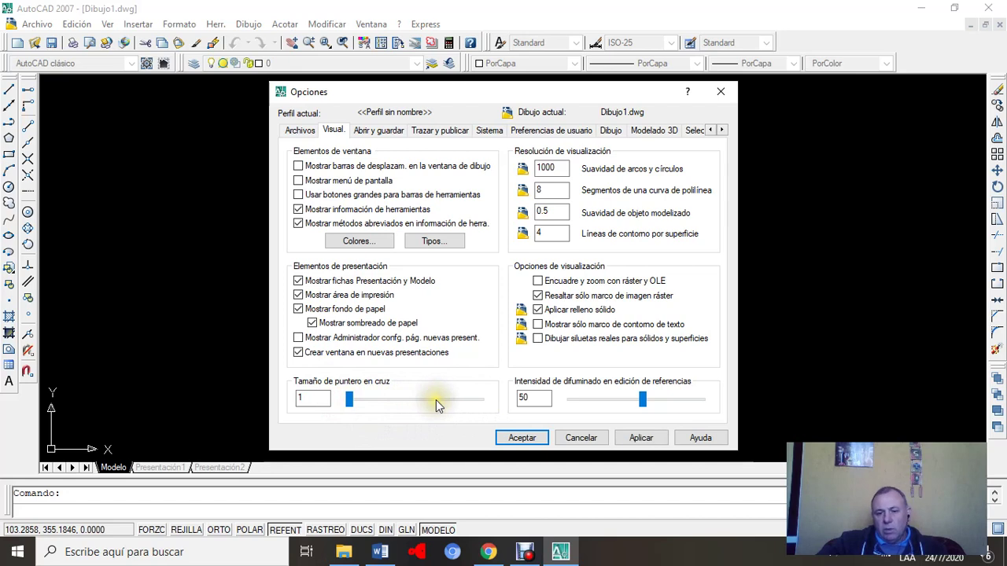
{"action": "left_click", "coordinate": [642, 438]}
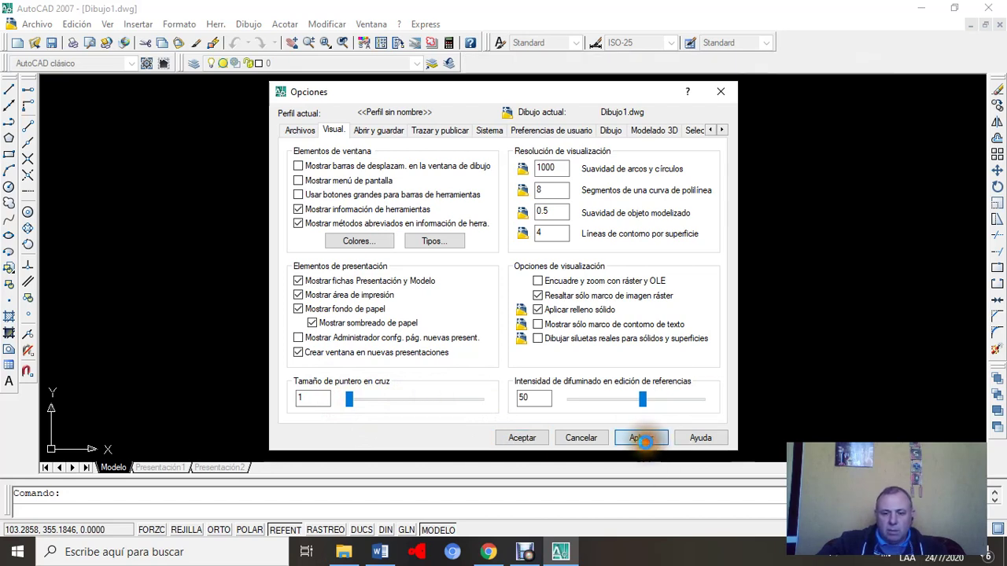
{"action": "left_click", "coordinate": [529, 442]}
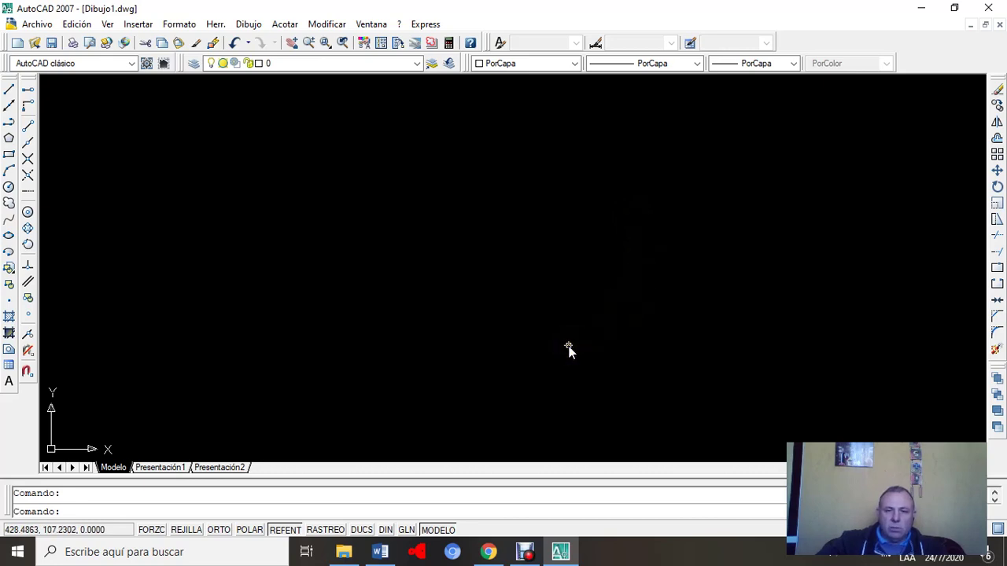
{"action": "left_click", "coordinate": [569, 354]}
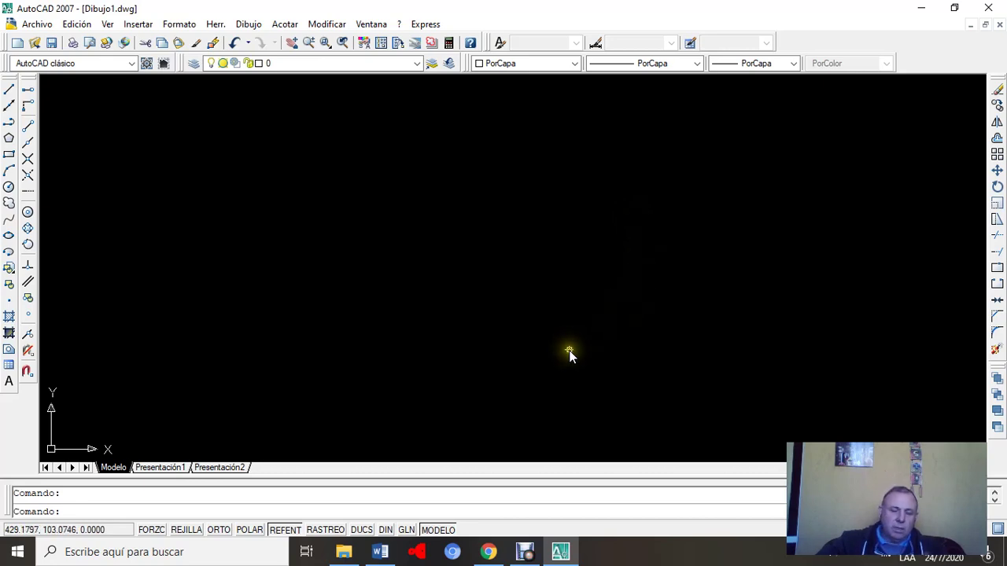
{"action": "left_click", "coordinate": [570, 353]}
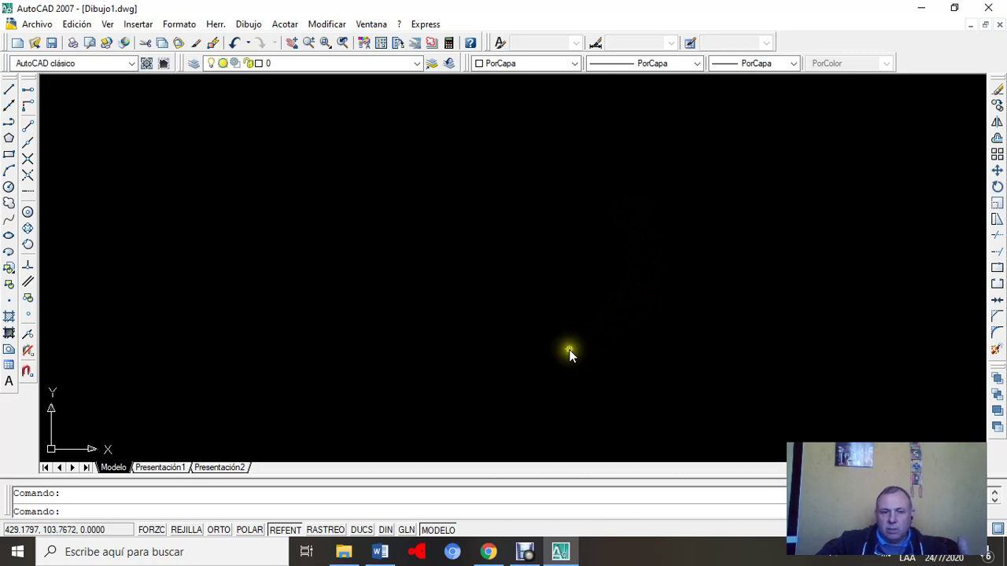
{"action": "left_click", "coordinate": [569, 353]}
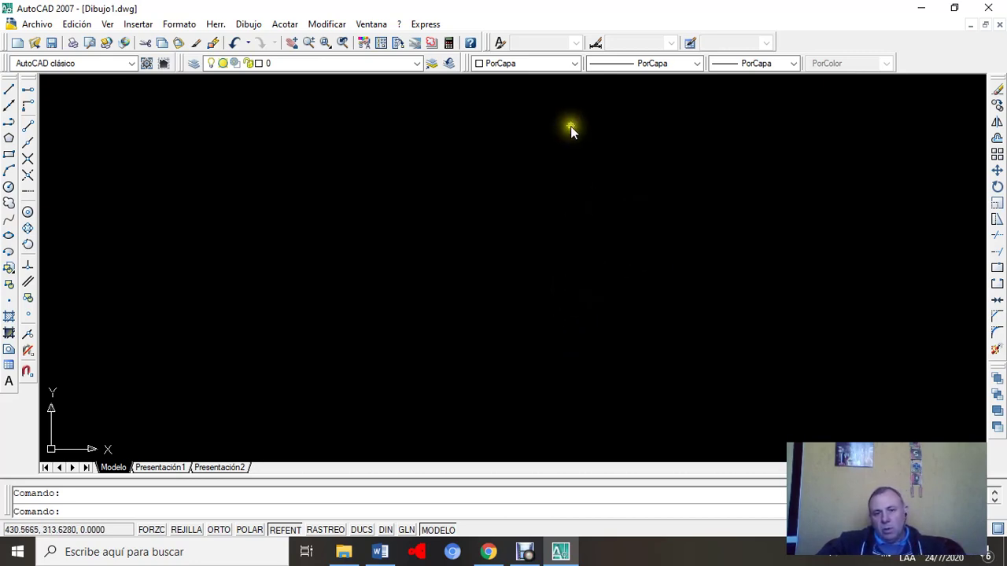
{"action": "left_click", "coordinate": [380, 228]}
{"action": "left_click", "coordinate": [407, 208]}
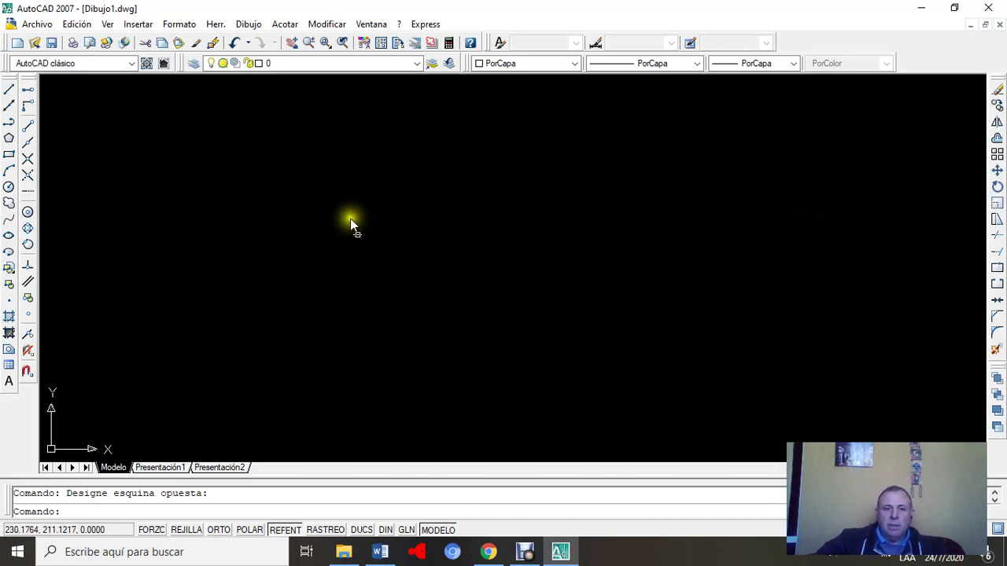
Step: Set the crosshair size to 50 in the display options and apply the change
{"action": "left_click", "coordinate": [214, 25]}
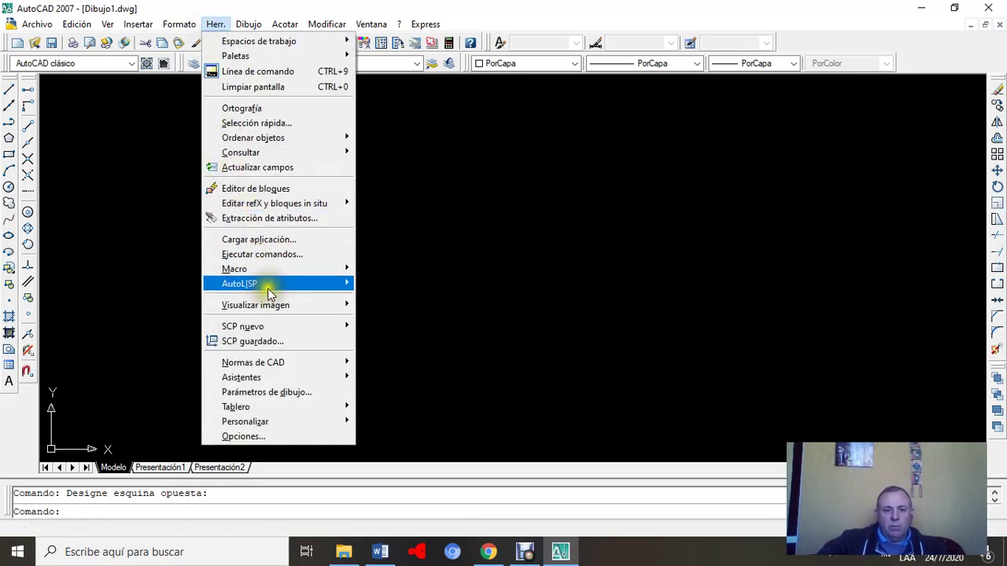
{"action": "left_click", "coordinate": [264, 437]}
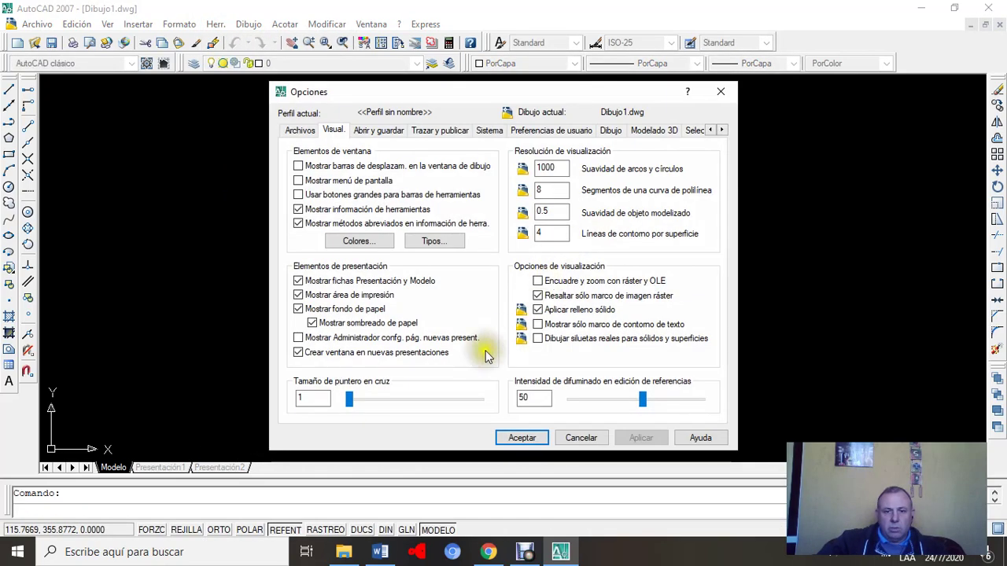
{"action": "left_click_drag", "start_coordinate": [357, 406], "coordinate": [419, 406]}
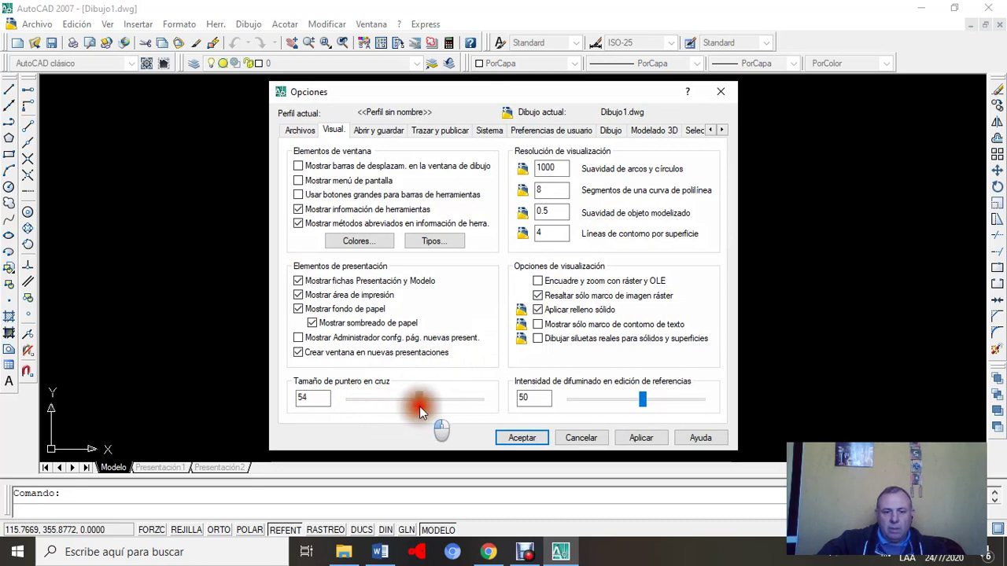
{"action": "left_click", "coordinate": [643, 435]}
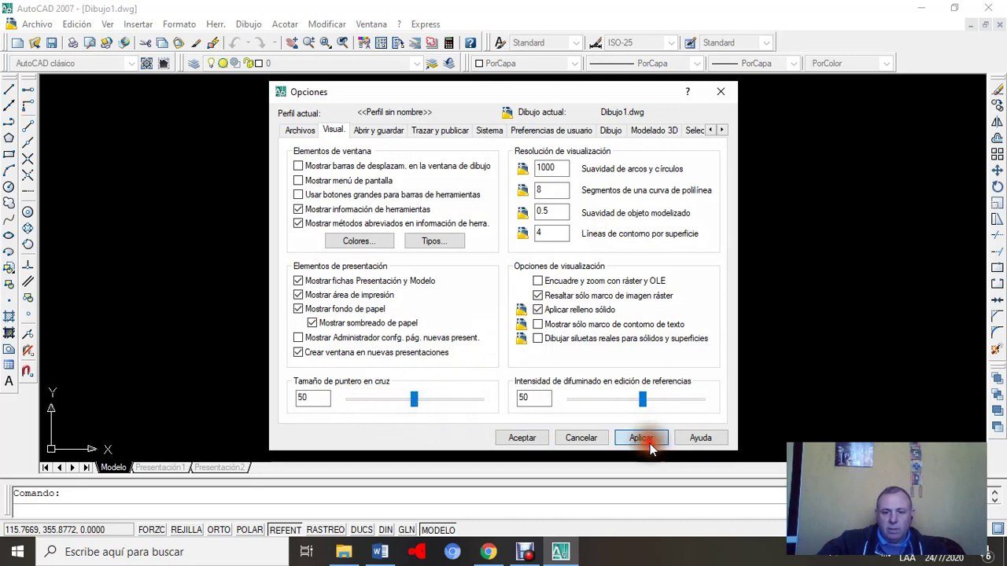
{"action": "left_click", "coordinate": [531, 442]}
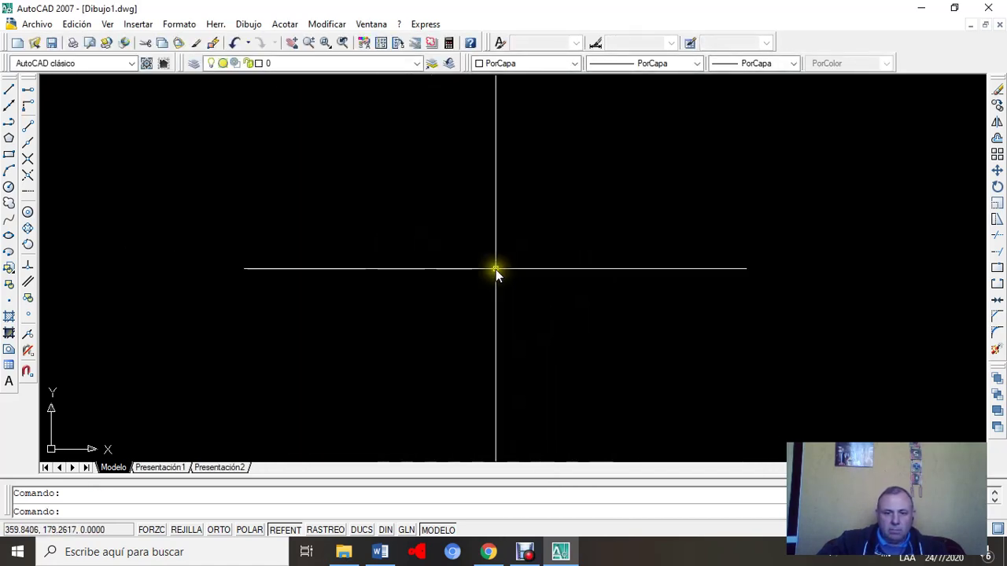
Step: Set the crosshair size to 100 in the display options so it spans the whole drawing area
{"action": "left_click", "coordinate": [214, 24]}
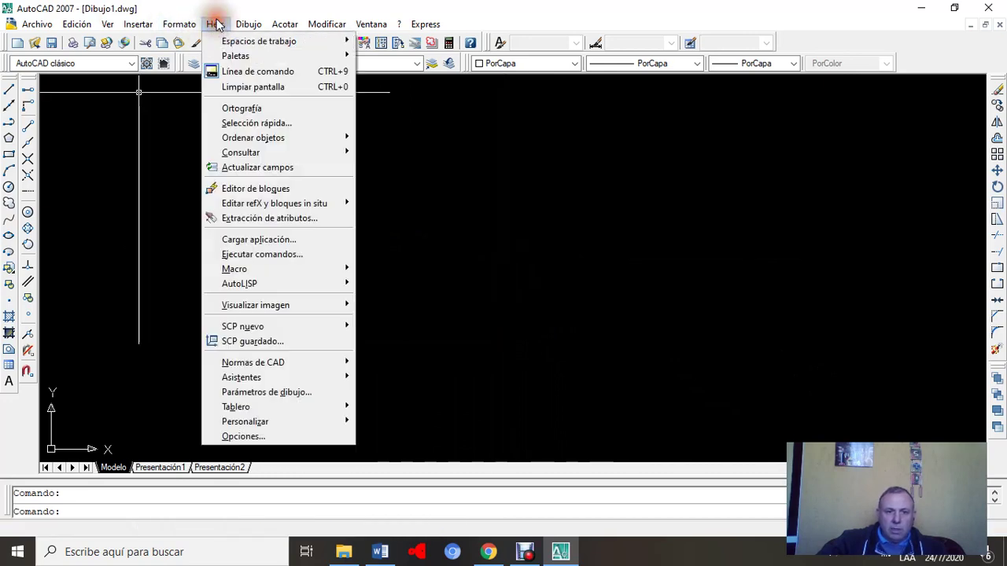
{"action": "left_click", "coordinate": [285, 437]}
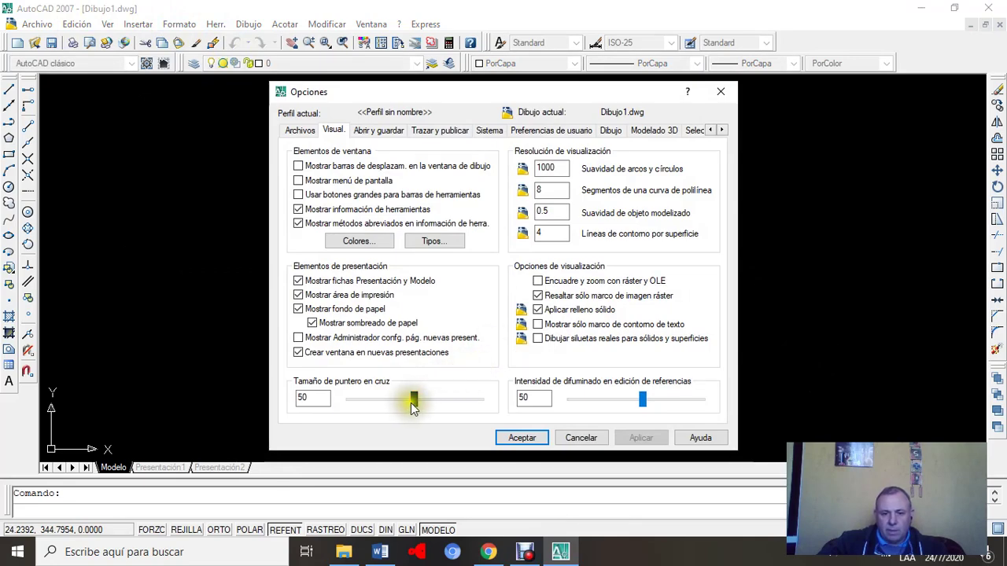
{"action": "left_click_drag", "start_coordinate": [412, 401], "coordinate": [486, 417]}
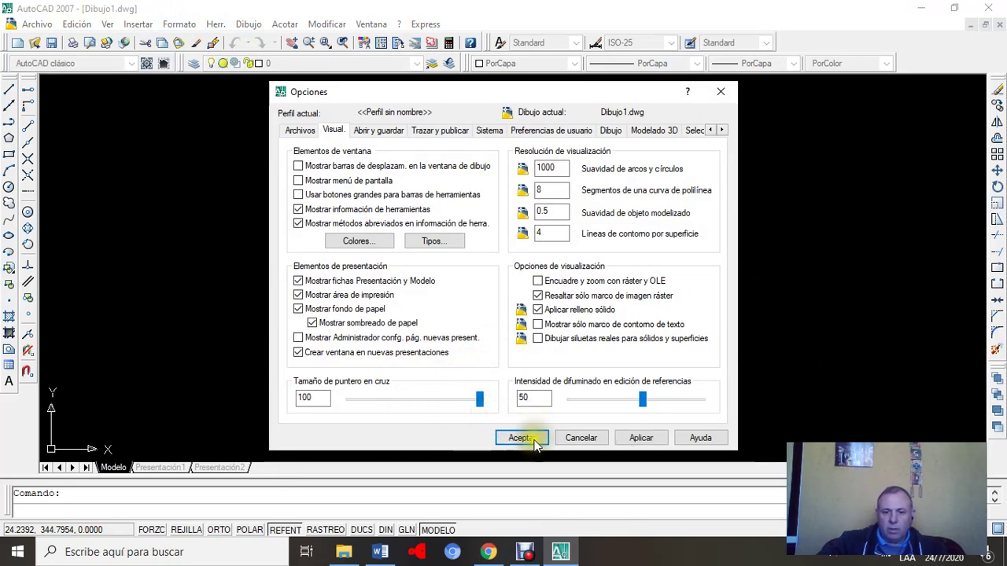
{"action": "left_click", "coordinate": [641, 437]}
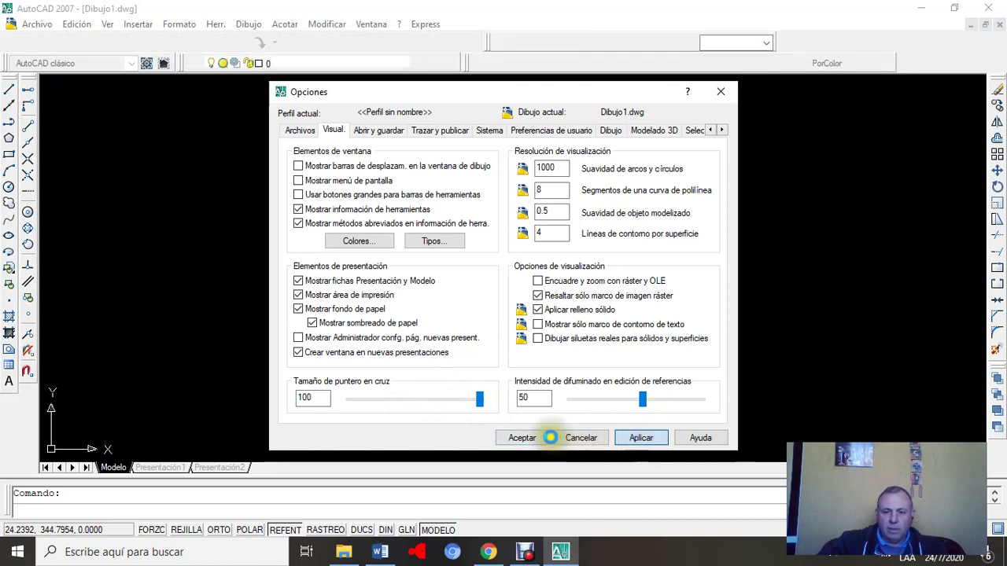
{"action": "left_click", "coordinate": [531, 441]}
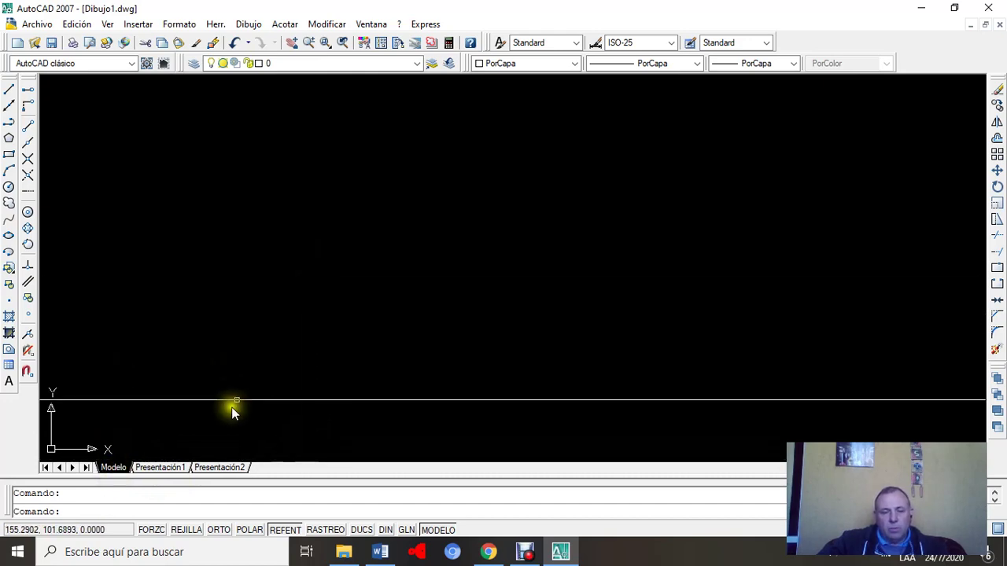
Step: View the Presentación1 and Presentación2 paper layouts, and return to model space
{"action": "left_click", "coordinate": [176, 469]}
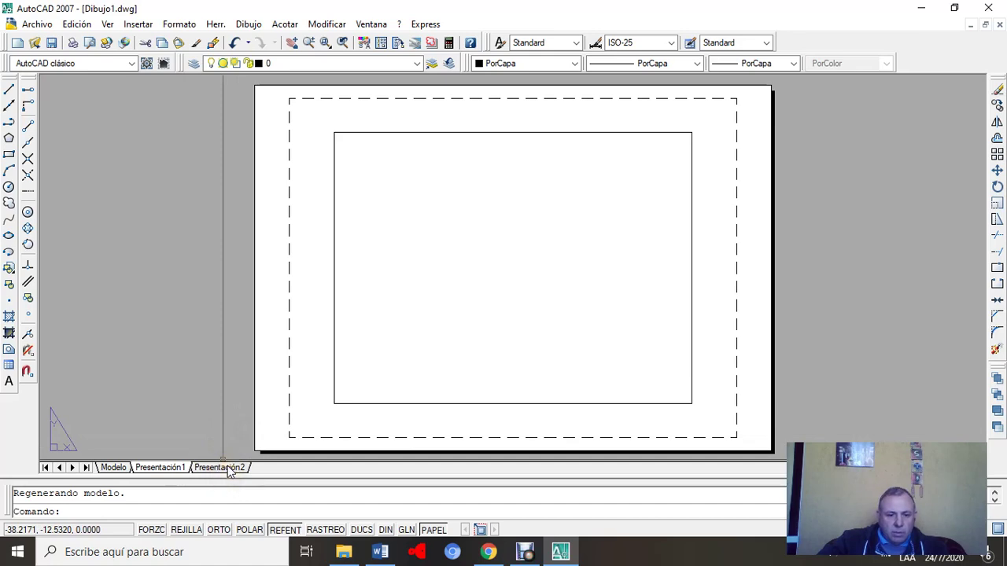
{"action": "left_click", "coordinate": [228, 468]}
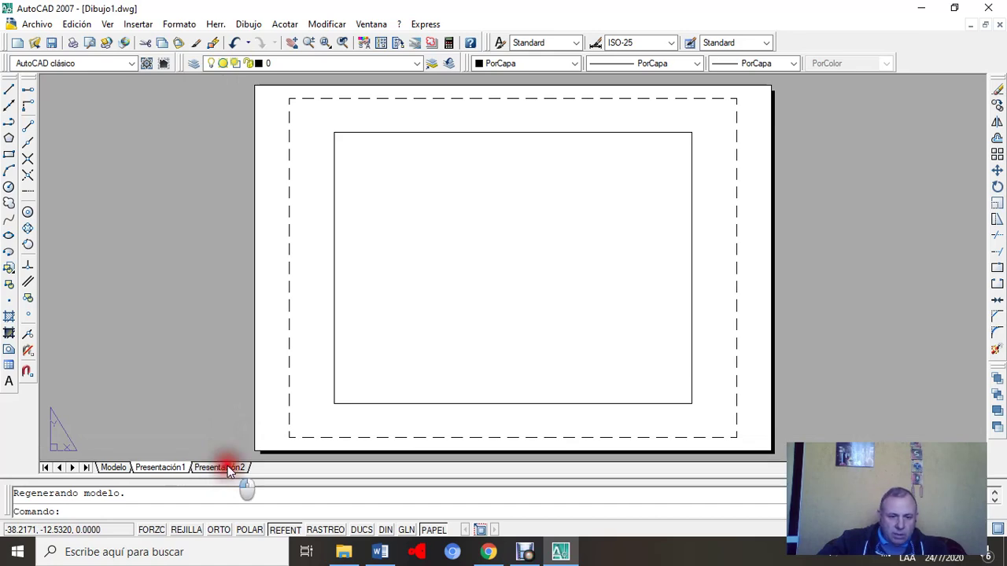
{"action": "left_click", "coordinate": [155, 469]}
{"action": "left_click", "coordinate": [112, 468]}
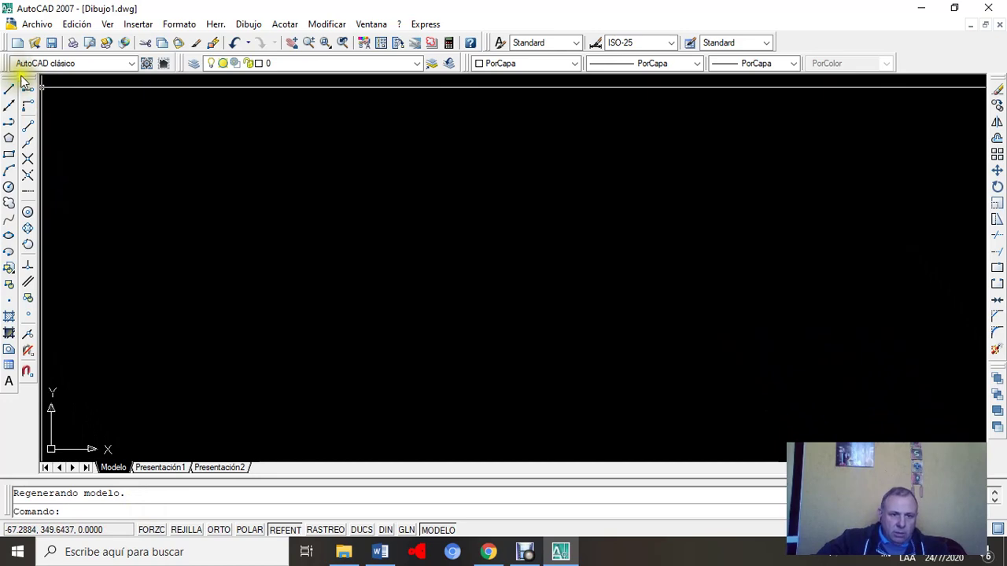
Step: Draw a single diagonal line in model space, rising to an upper end point at about 424, 279
{"action": "left_click", "coordinate": [249, 25]}
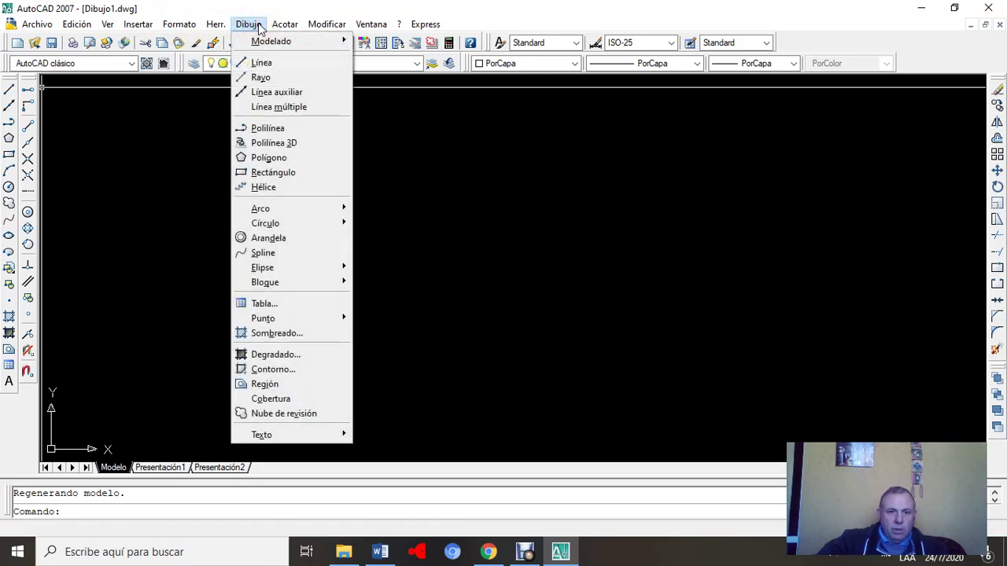
{"action": "left_click", "coordinate": [267, 66]}
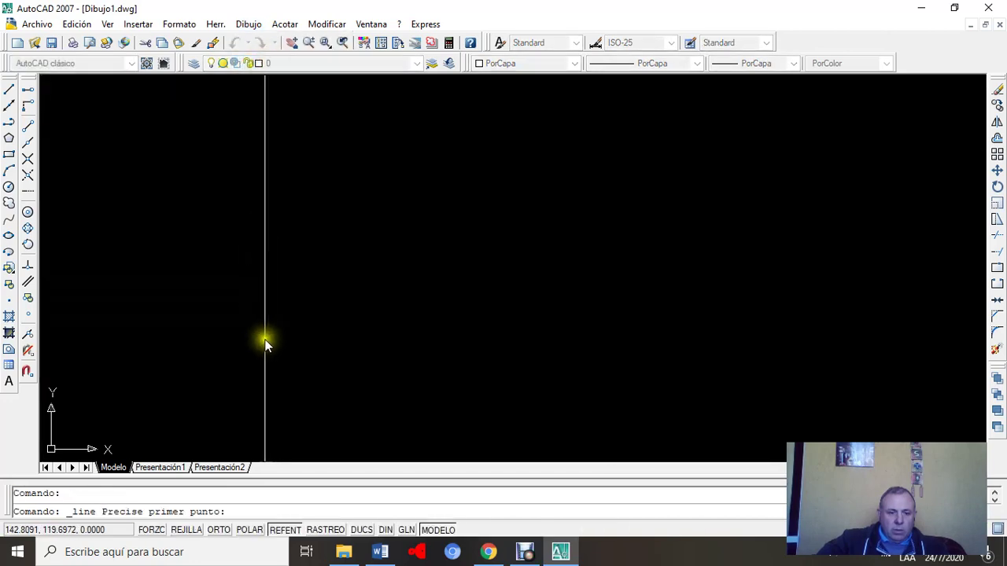
{"action": "left_click", "coordinate": [339, 257]}
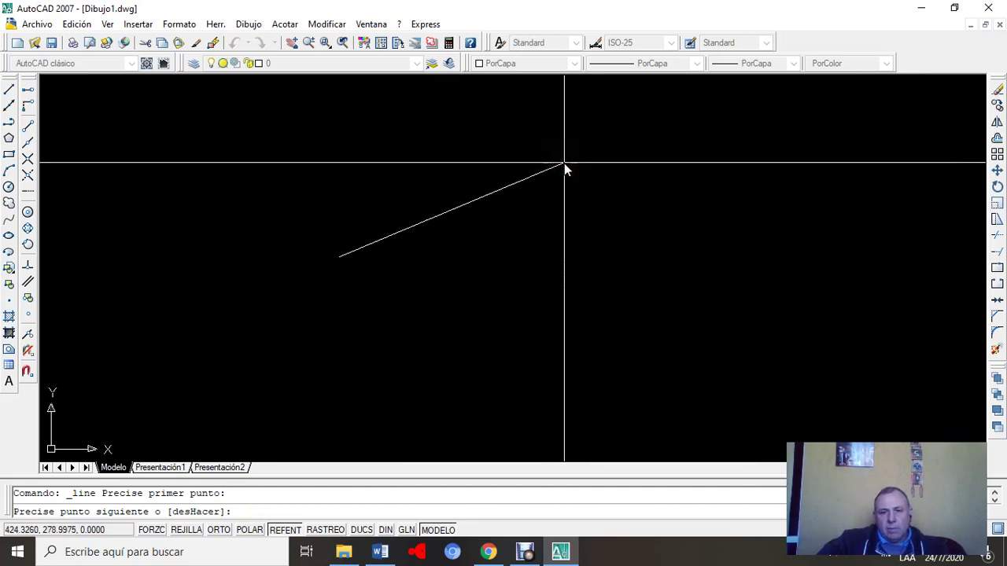
{"action": "left_click", "coordinate": [564, 164]}
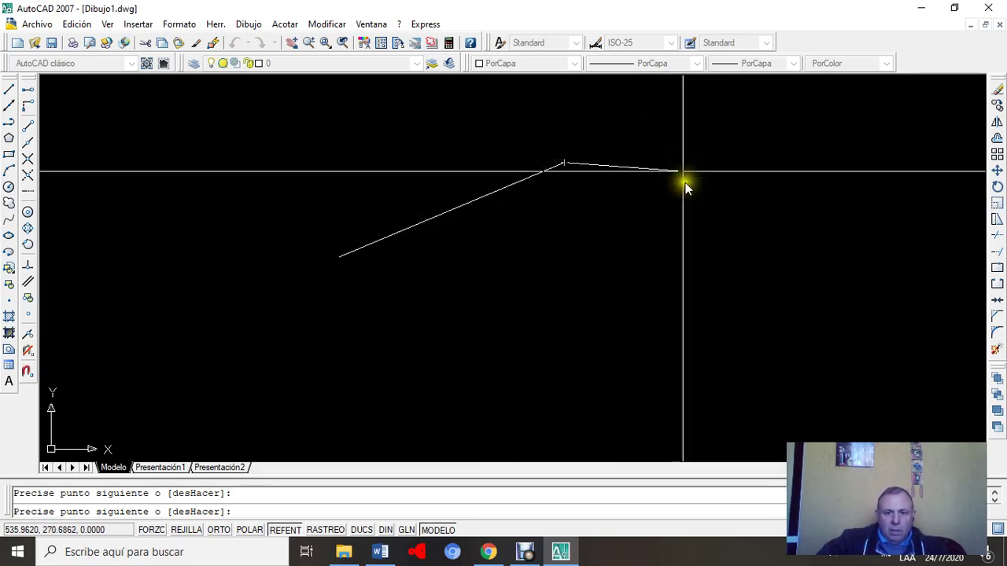
{"action": "right_click", "coordinate": [587, 261]}
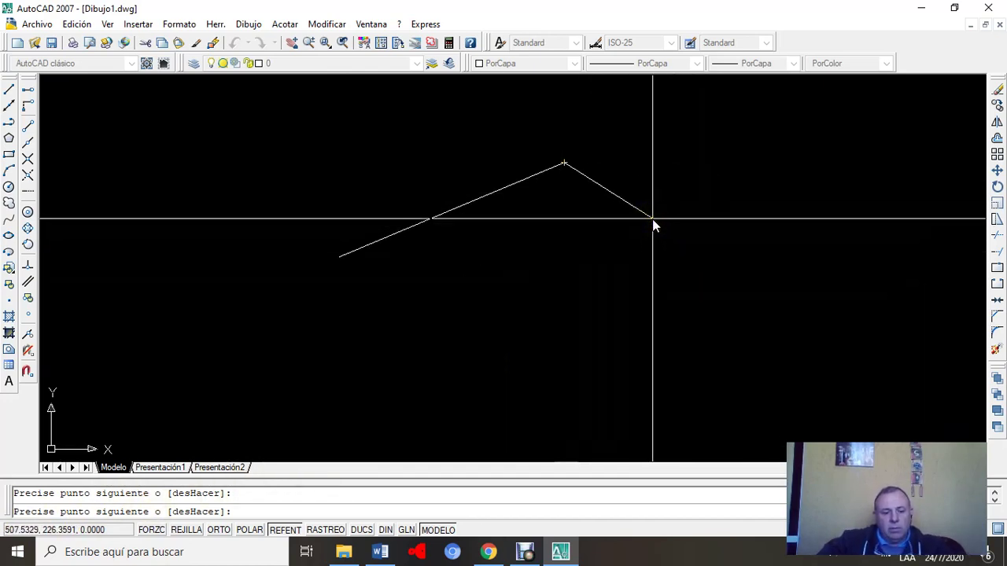
{"action": "key", "text": "Escape"}
{"action": "key", "text": "Escape"}
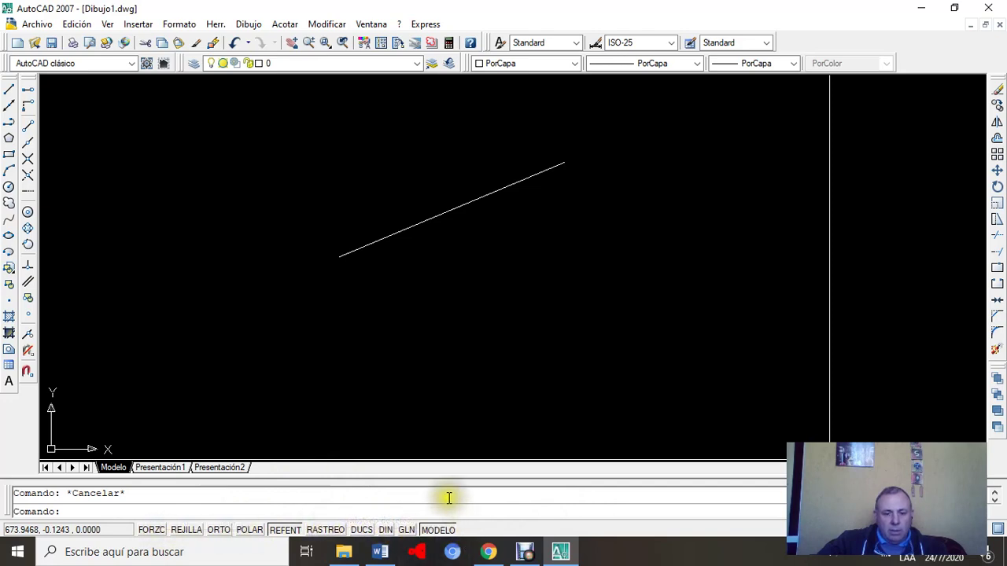
Step: Turn off object snap (REFENT) and erase the diagonal line
{"action": "left_click", "coordinate": [276, 532]}
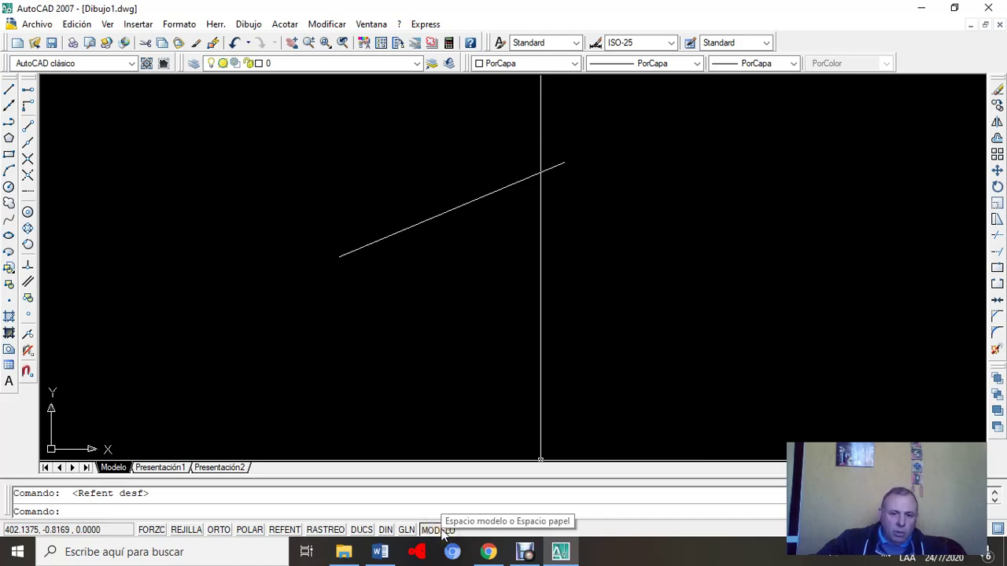
{"action": "left_click", "coordinate": [324, 108]}
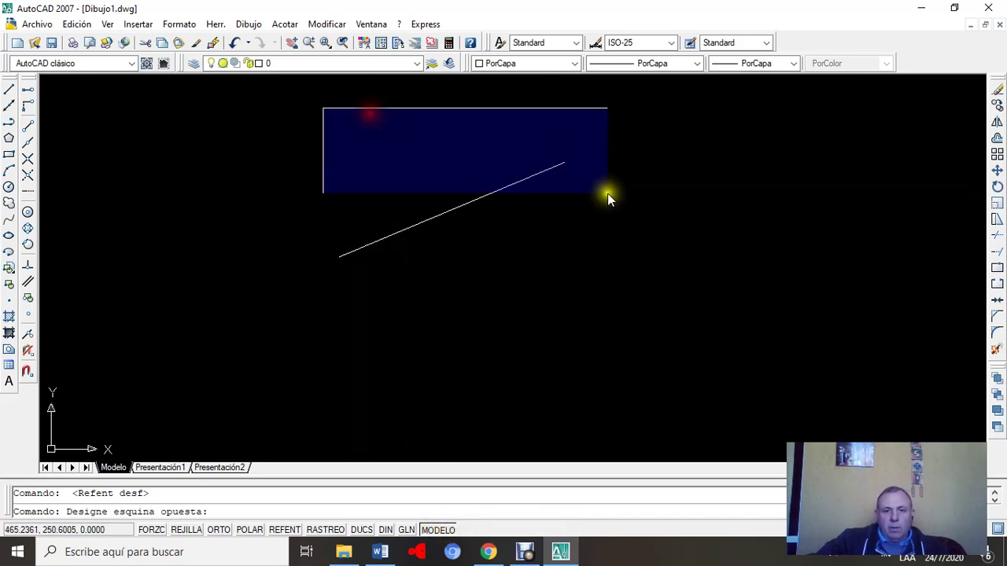
{"action": "left_click", "coordinate": [607, 194]}
{"action": "key", "text": "Delete"}
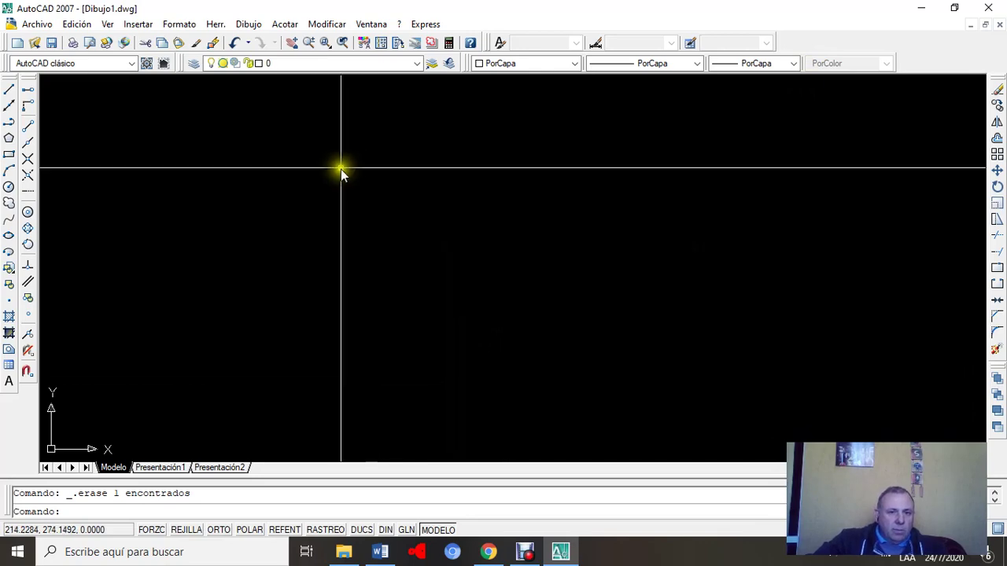
{"action": "left_click", "coordinate": [36, 24]}
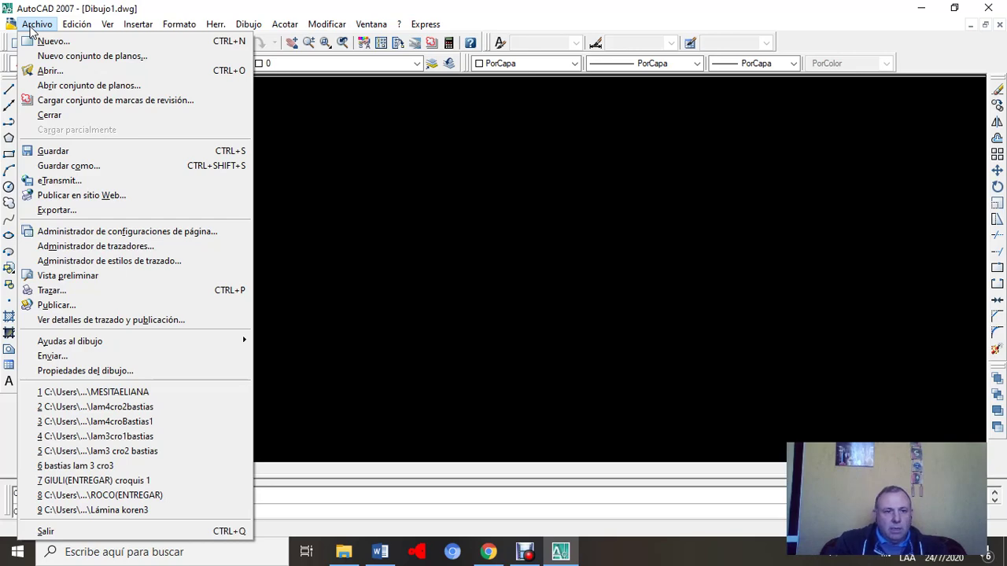
{"action": "key", "text": "Right"}
{"action": "key", "text": "Left"}
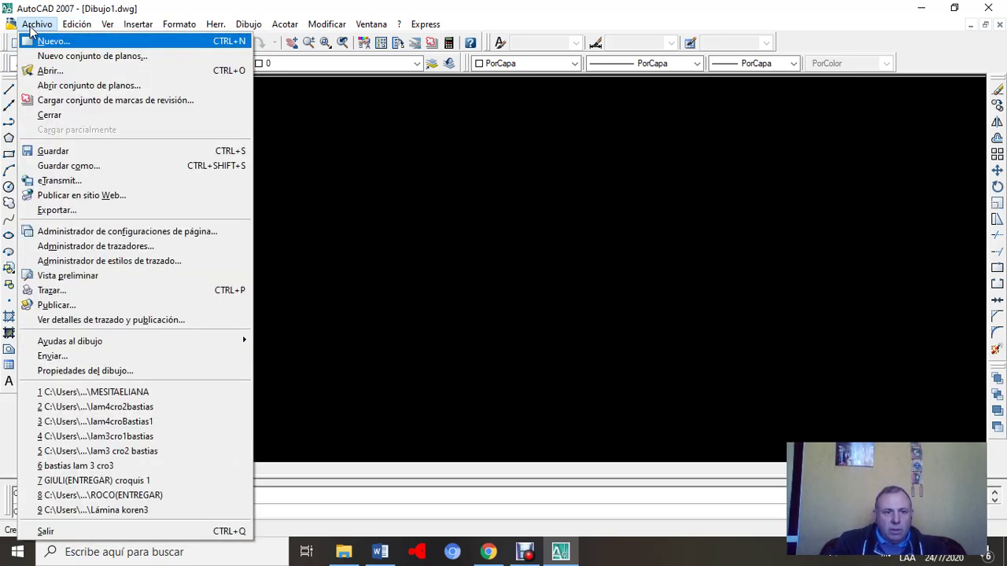
Step: Review the available file, edit and view commands, including the zoom options and the visual styles
{"action": "key", "text": "Right"}
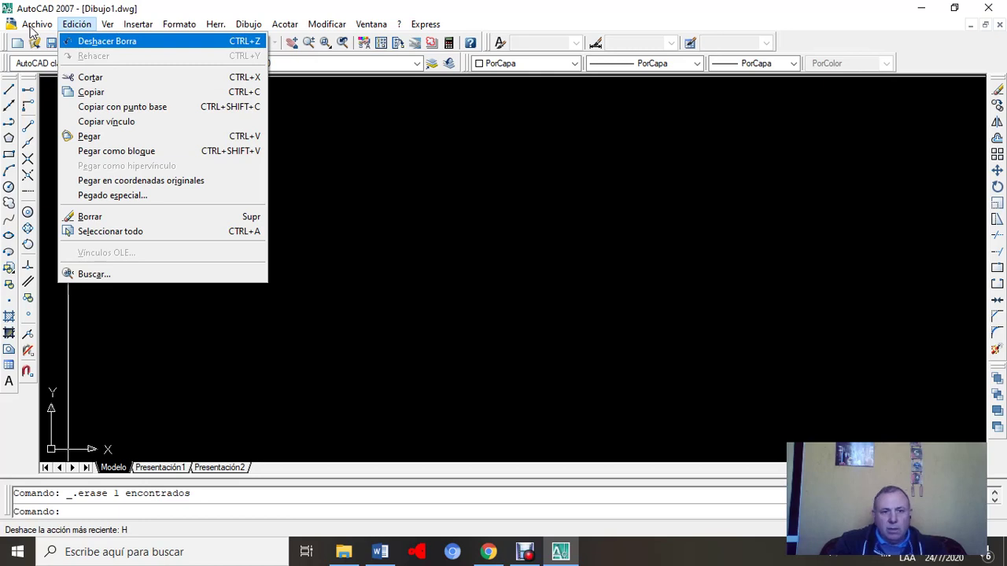
{"action": "key", "text": "Left"}
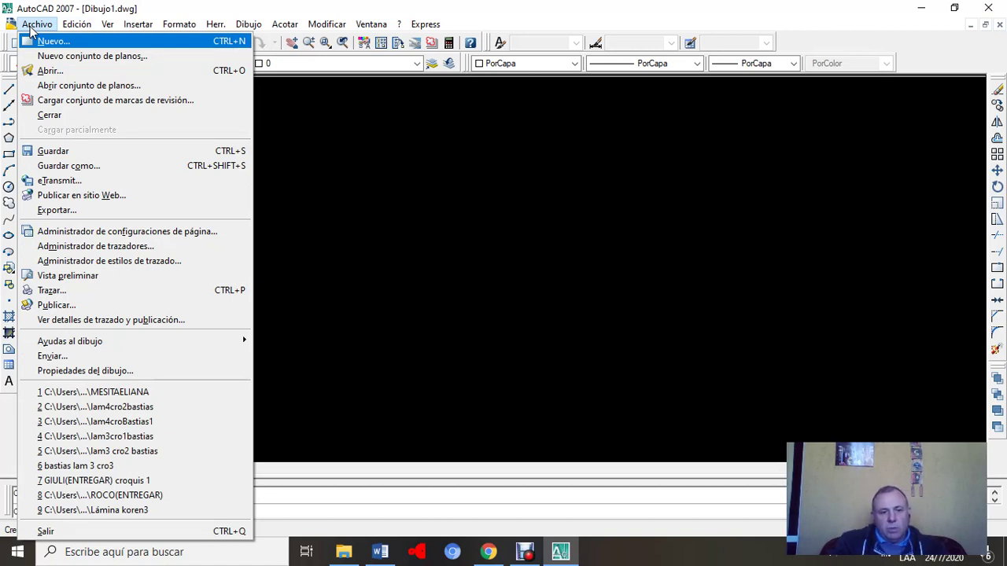
{"action": "key", "text": "Right"}
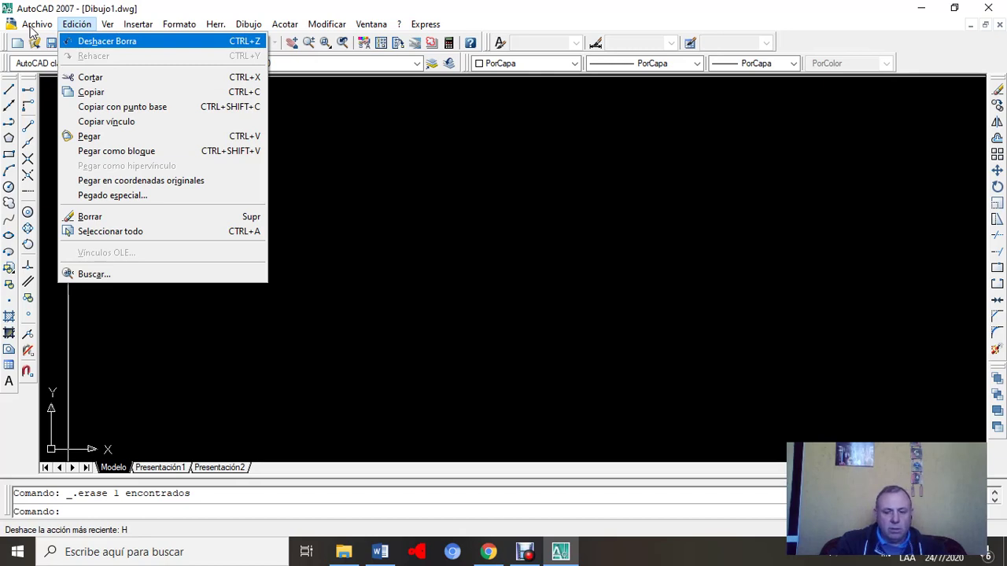
{"action": "key", "text": "Right"}
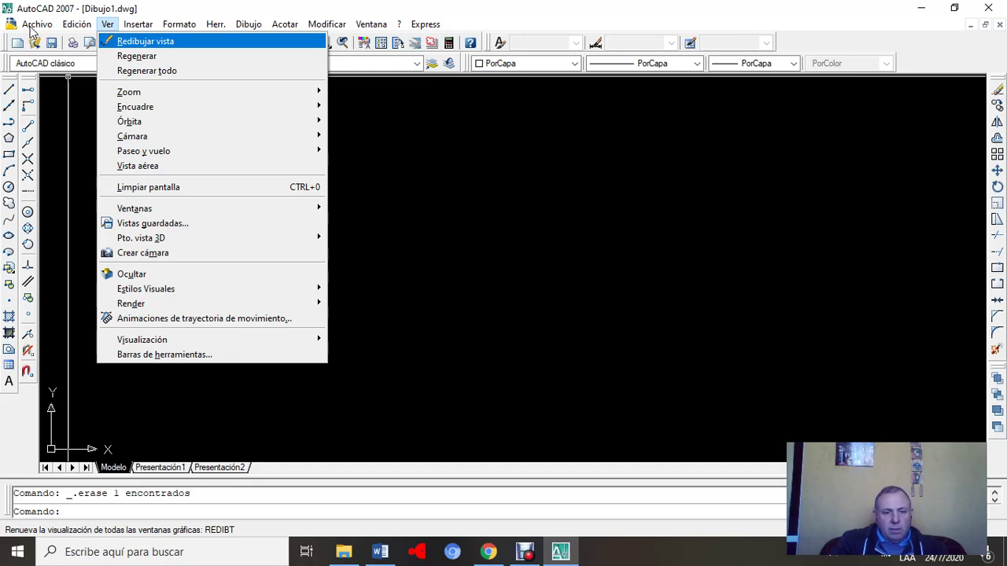
{"action": "left_click", "coordinate": [32, 26]}
{"action": "left_click", "coordinate": [32, 26]}
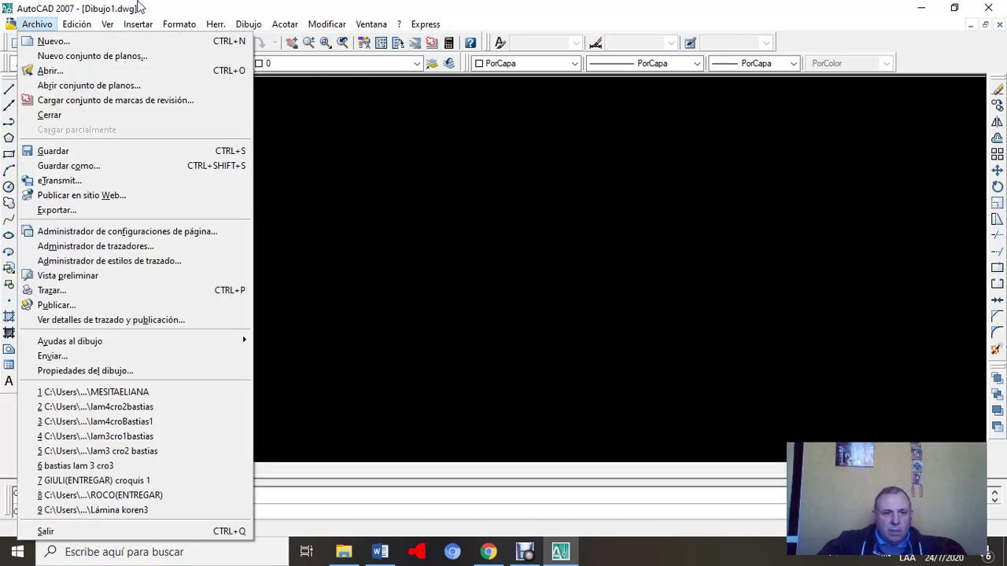
{"action": "mouse_move", "coordinate": [153, 93]}
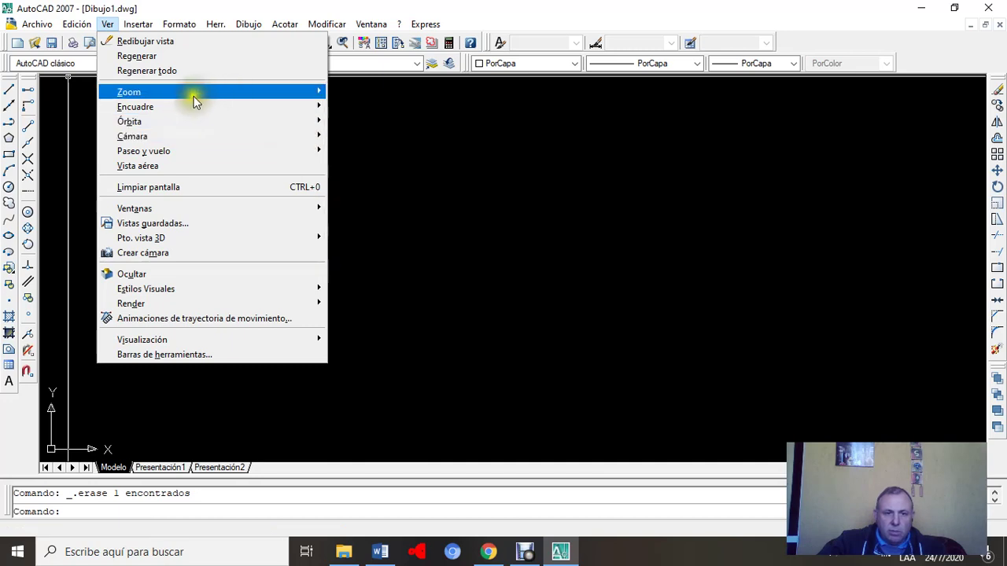
{"action": "mouse_move", "coordinate": [188, 89]}
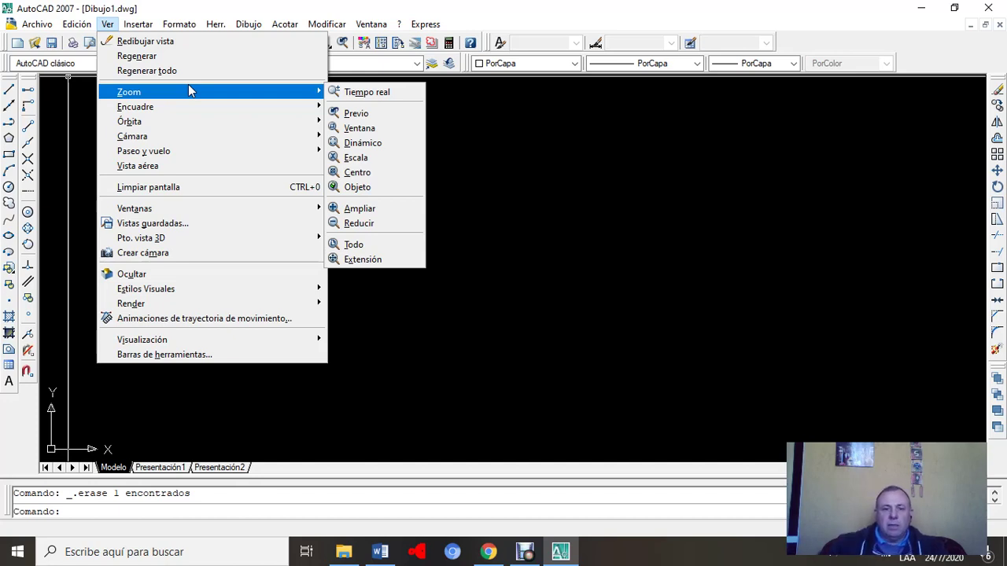
{"action": "left_click", "coordinate": [188, 88]}
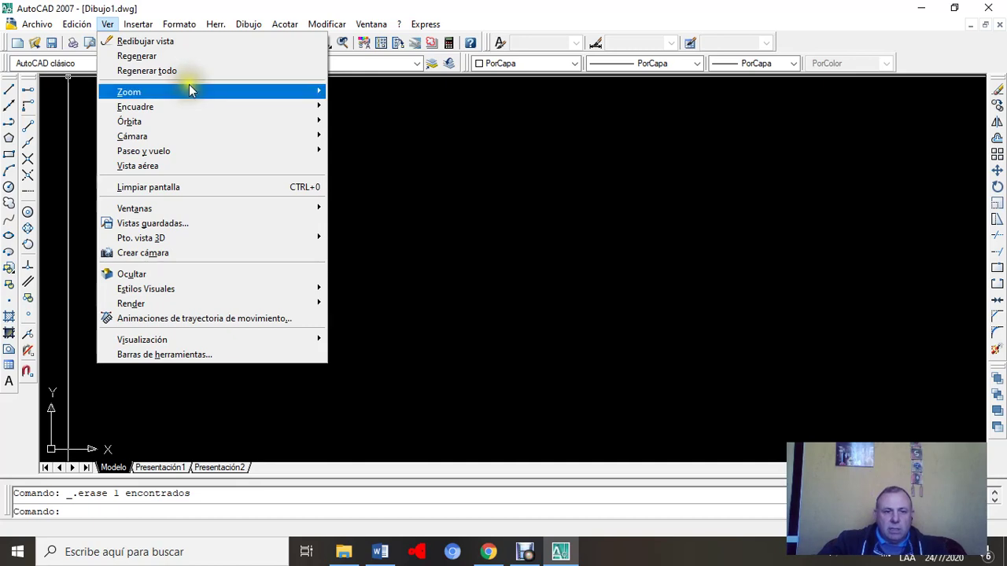
{"action": "mouse_move", "coordinate": [248, 91]}
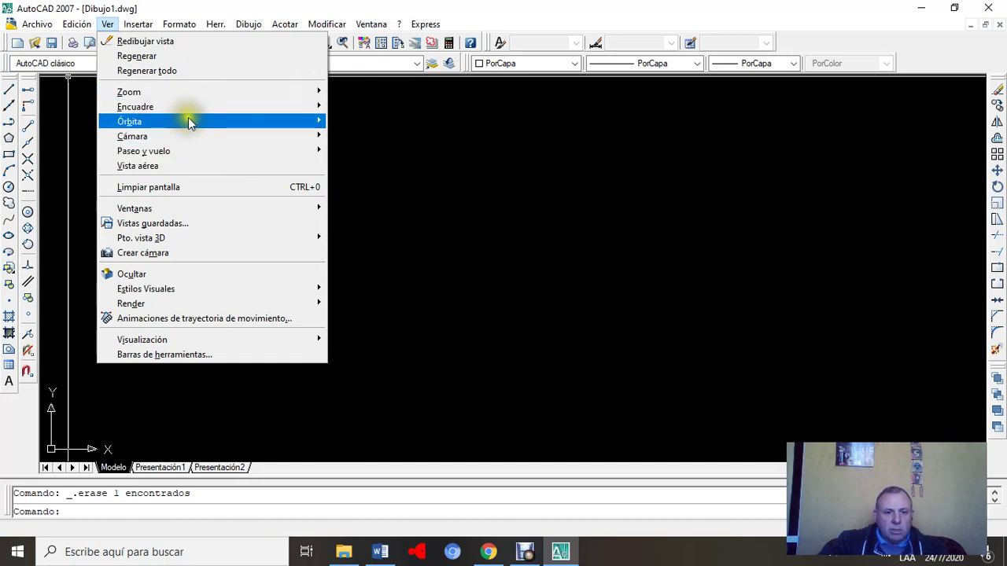
{"action": "mouse_move", "coordinate": [199, 118]}
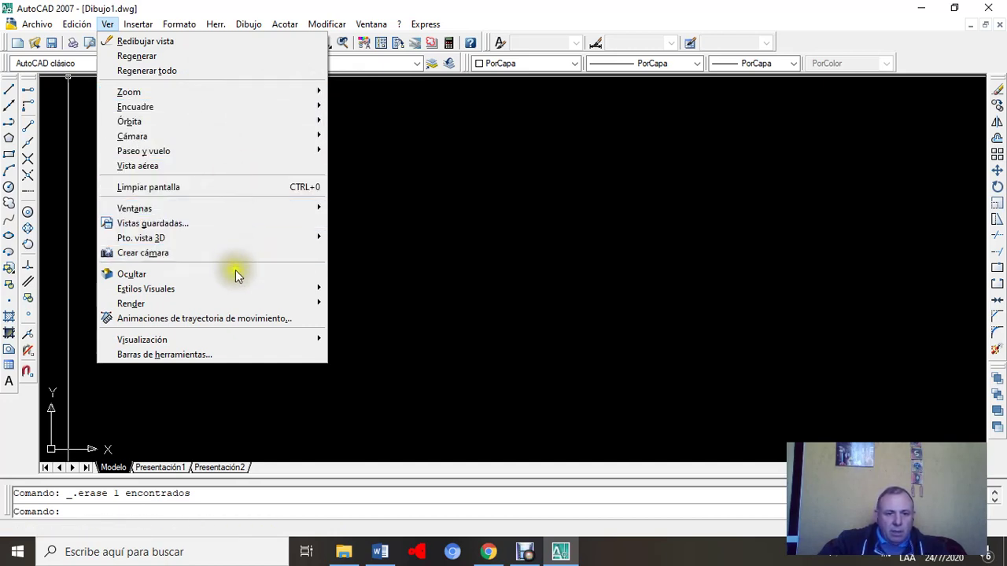
{"action": "mouse_move", "coordinate": [243, 296]}
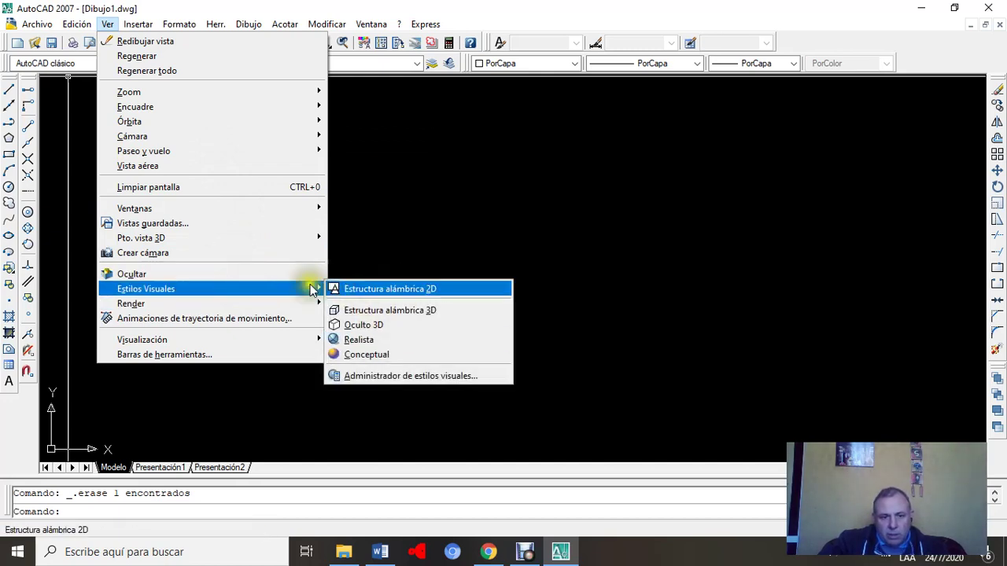
Step: Turn off the origin (Origen) display of the UCS icon (Icono SCP) so it stays fixed in the corner of the drawing area
{"action": "mouse_move", "coordinate": [170, 345]}
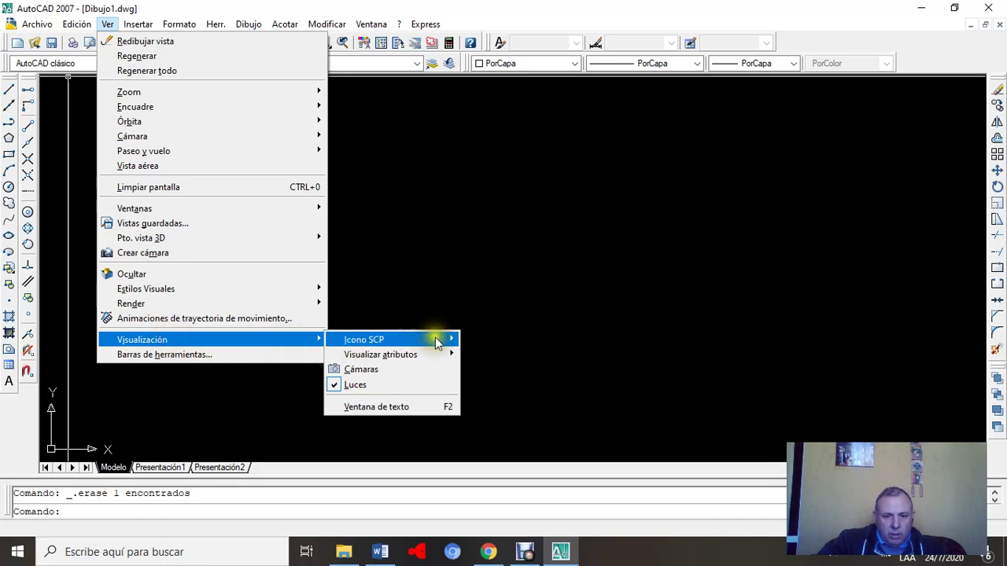
{"action": "mouse_move", "coordinate": [435, 336]}
{"action": "left_click", "coordinate": [468, 356]}
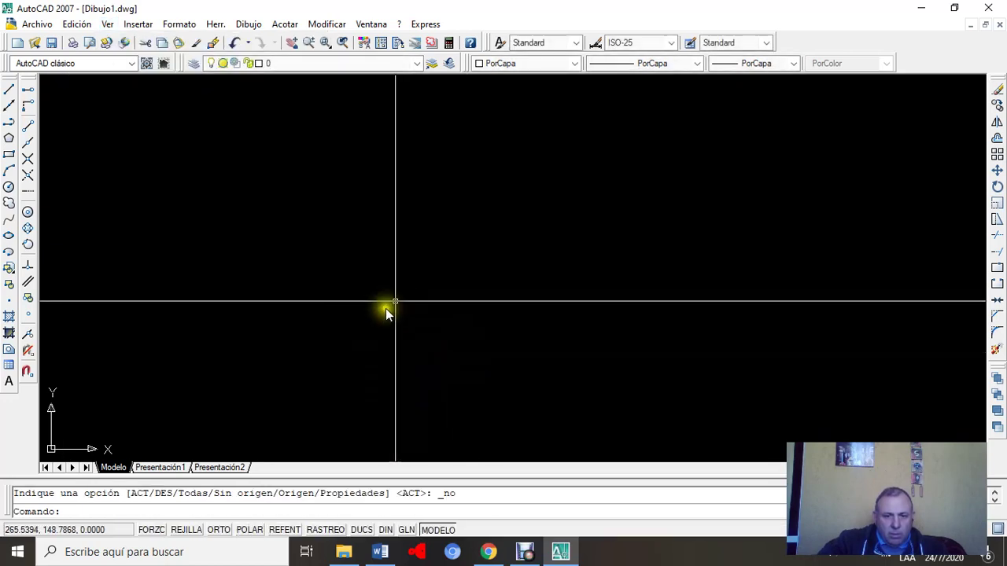
Step: Draw a single nearly horizontal line across model space, rising slightly to an end point at about 1408, 436
{"action": "middle_click_drag", "start_coordinate": [321, 332], "coordinate": [570, 266]}
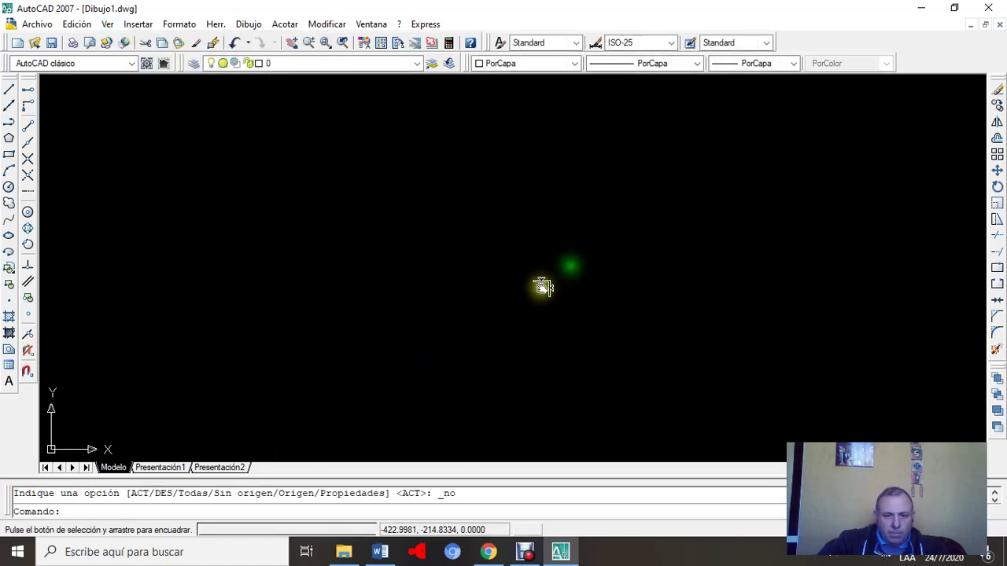
{"action": "left_click", "coordinate": [9, 90]}
{"action": "left_click", "coordinate": [340, 228]}
{"action": "left_click", "coordinate": [732, 212]}
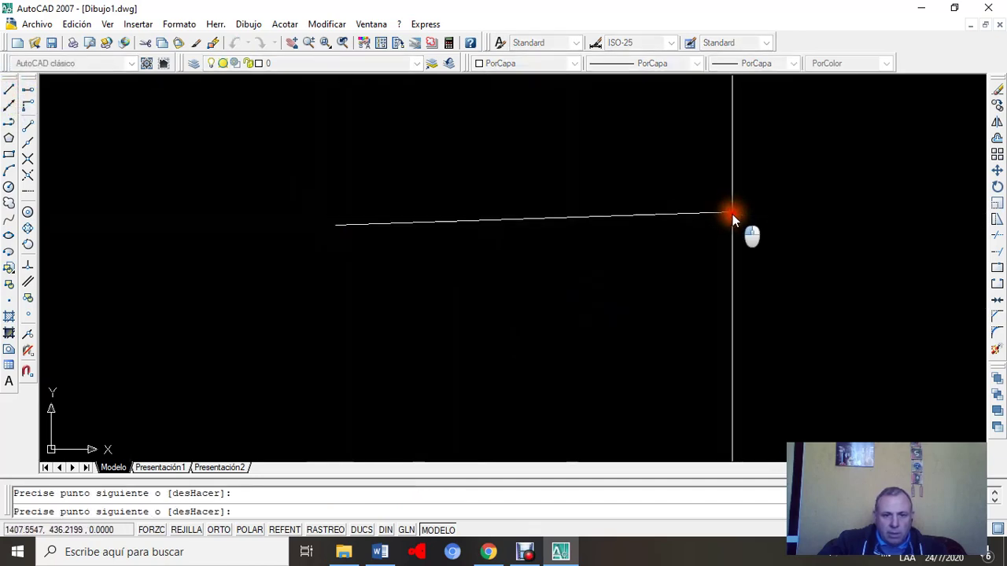
{"action": "key", "text": "Escape"}
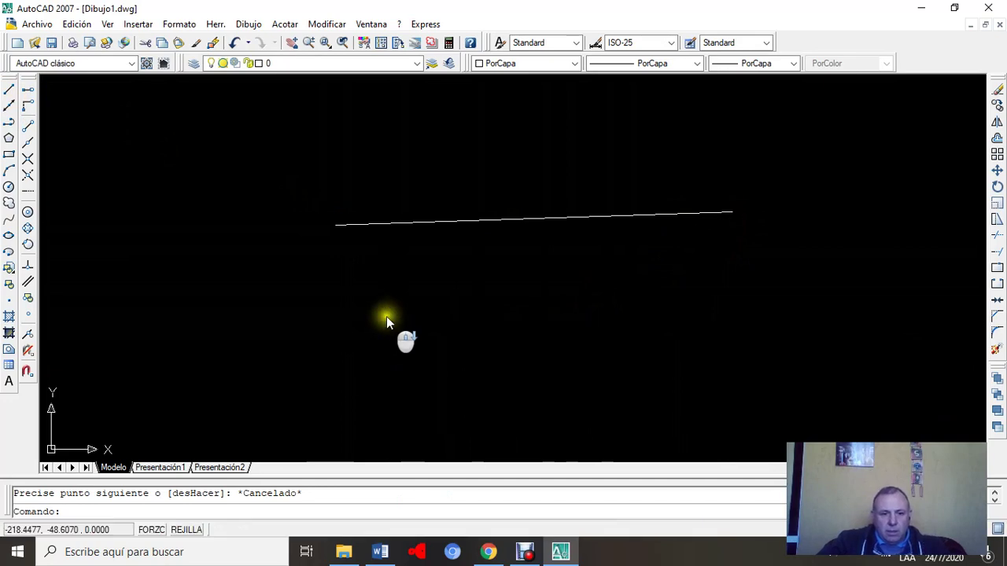
Step: Turn on the origin (Origen) display of the UCS icon (Icono SCP) so it sits at the drawing's origin
{"action": "scroll", "coordinate": [386, 318], "scroll_direction": "up", "scroll_amount": 4}
{"action": "scroll", "coordinate": [387, 322], "scroll_direction": "down", "scroll_amount": 2}
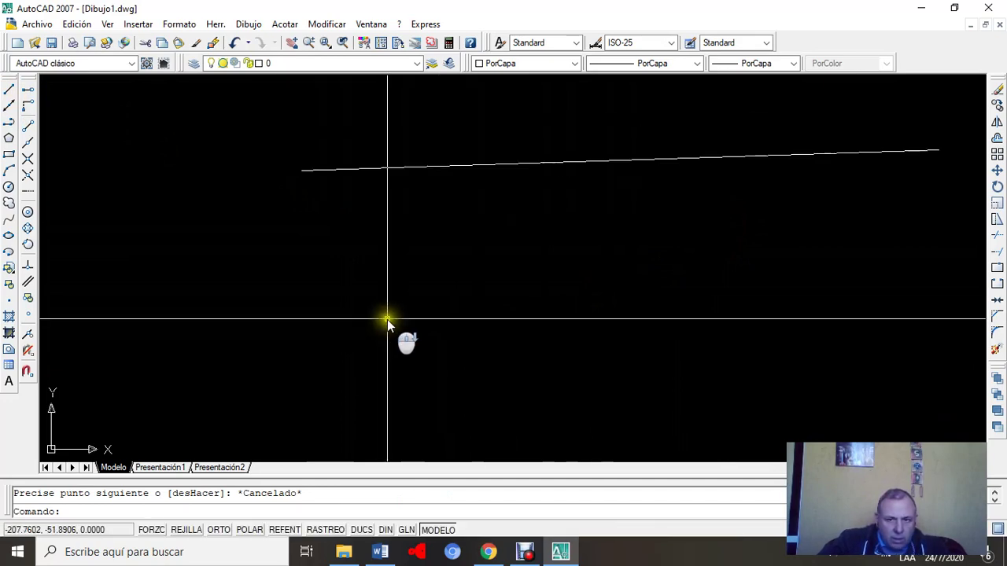
{"action": "left_click", "coordinate": [108, 24]}
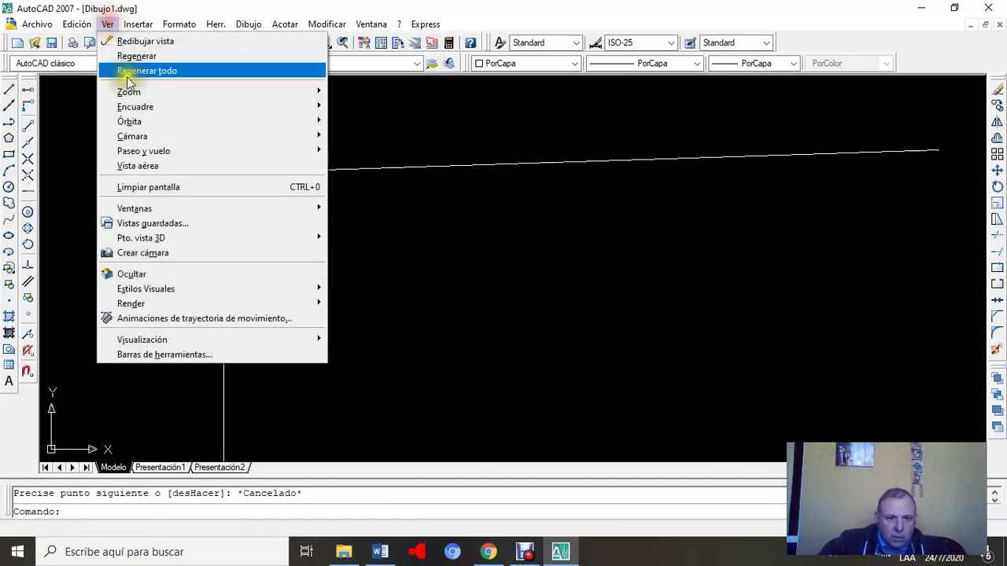
{"action": "mouse_move", "coordinate": [203, 339]}
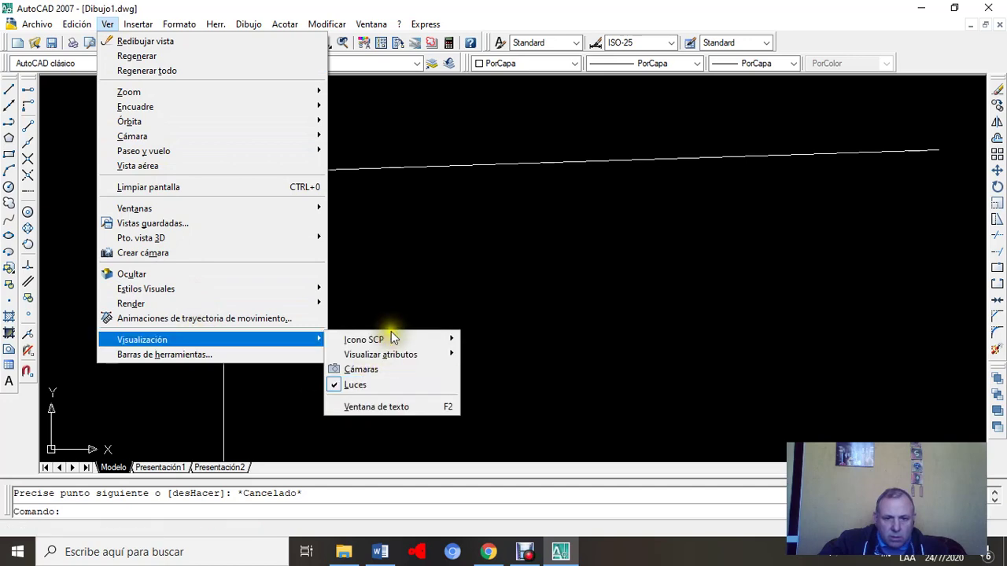
{"action": "mouse_move", "coordinate": [395, 343]}
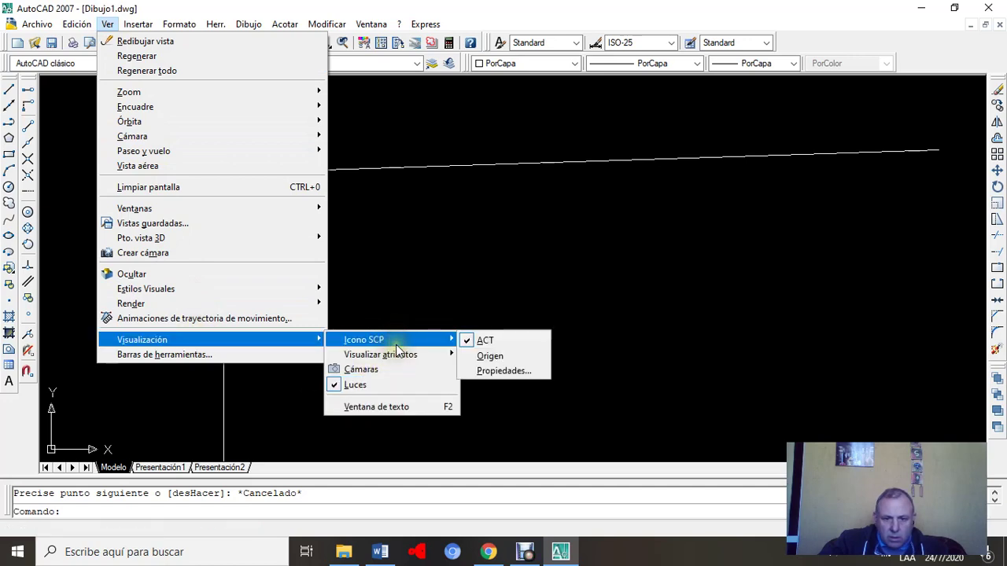
{"action": "left_click", "coordinate": [501, 358]}
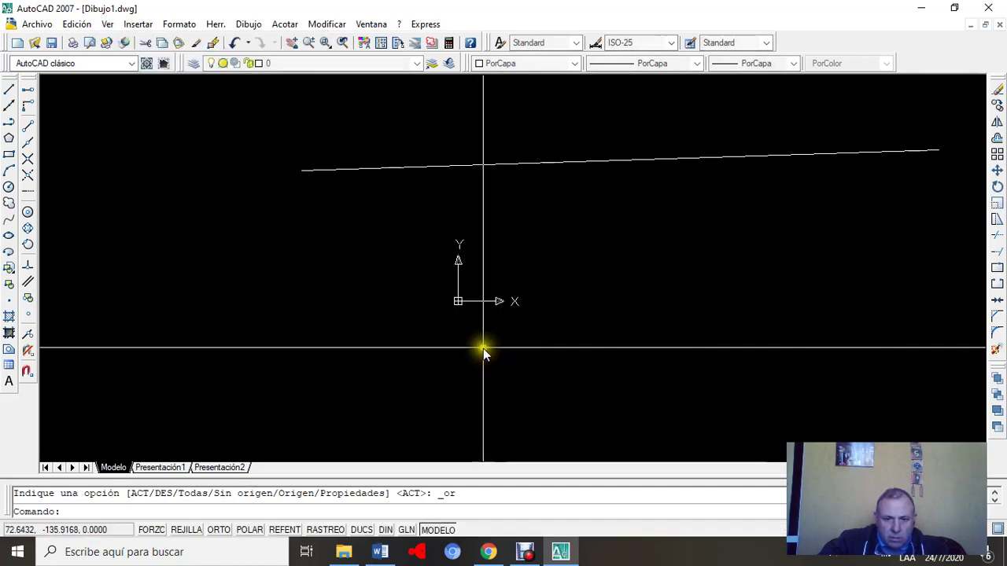
Step: Zoom in and out to examine the UCS icon's position relative to the line
{"action": "scroll", "coordinate": [512, 254], "scroll_direction": "up", "scroll_amount": 3}
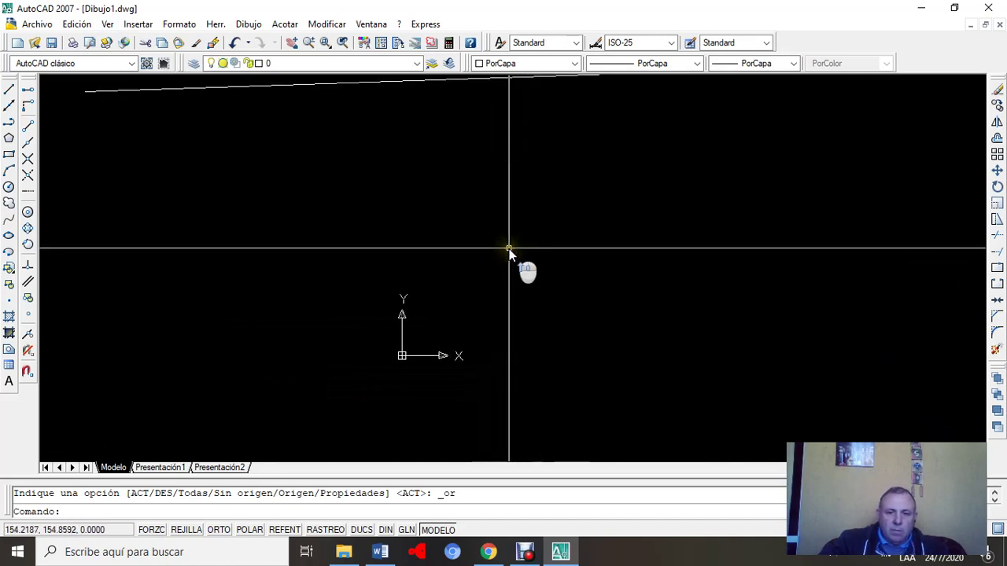
{"action": "scroll", "coordinate": [512, 252], "scroll_direction": "down", "scroll_amount": 4}
{"action": "scroll", "coordinate": [564, 227], "scroll_direction": "up", "scroll_amount": 3}
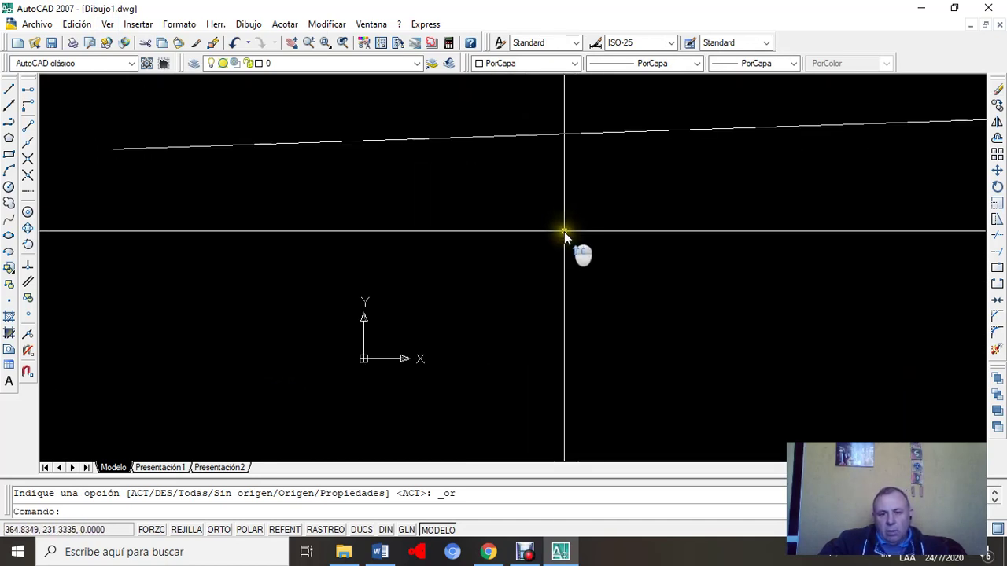
{"action": "scroll", "coordinate": [564, 227], "scroll_direction": "down", "scroll_amount": 2}
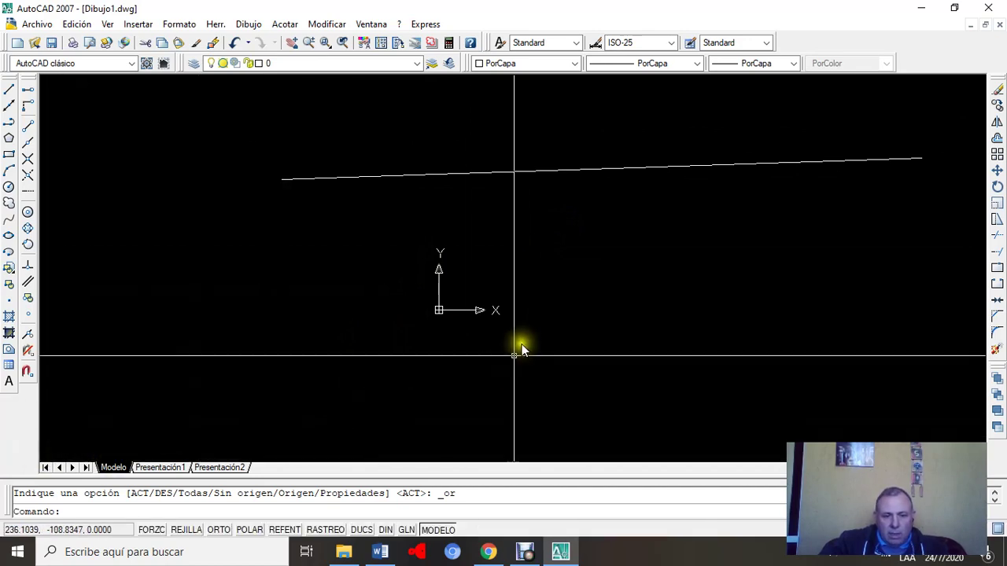
{"action": "scroll", "coordinate": [479, 304], "scroll_direction": "up", "scroll_amount": 5}
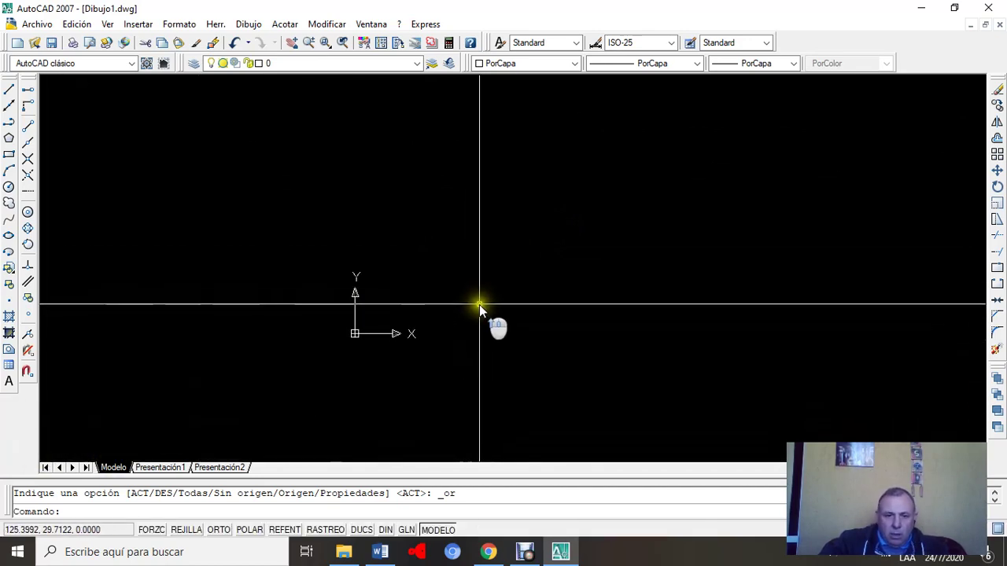
{"action": "scroll", "coordinate": [479, 304], "scroll_direction": "down", "scroll_amount": 4}
{"action": "scroll", "coordinate": [490, 300], "scroll_direction": "up", "scroll_amount": 5}
{"action": "scroll", "coordinate": [499, 301], "scroll_direction": "down", "scroll_amount": 5}
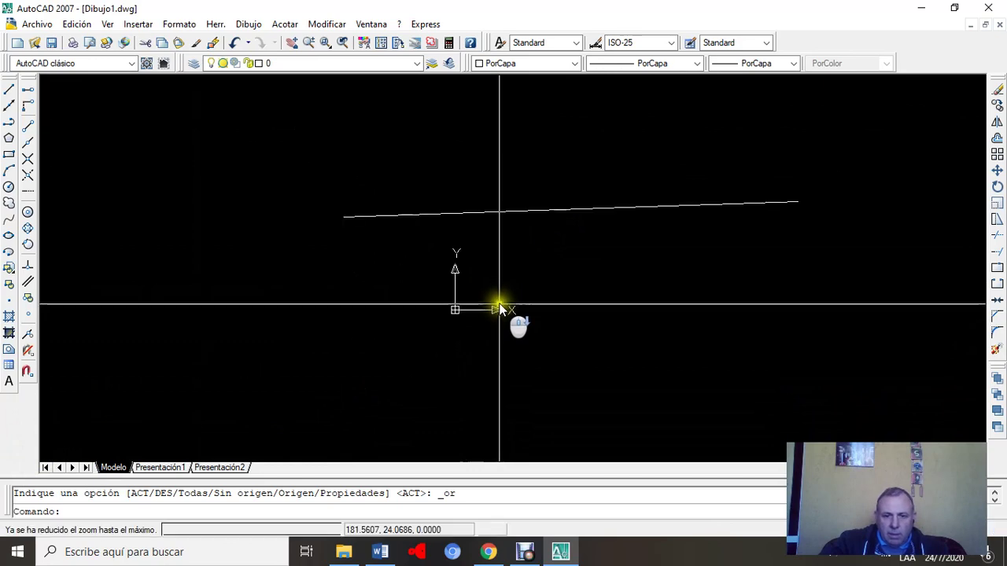
Step: Erase the nearly horizontal line above the UCS icon
{"action": "left_click", "coordinate": [527, 212]}
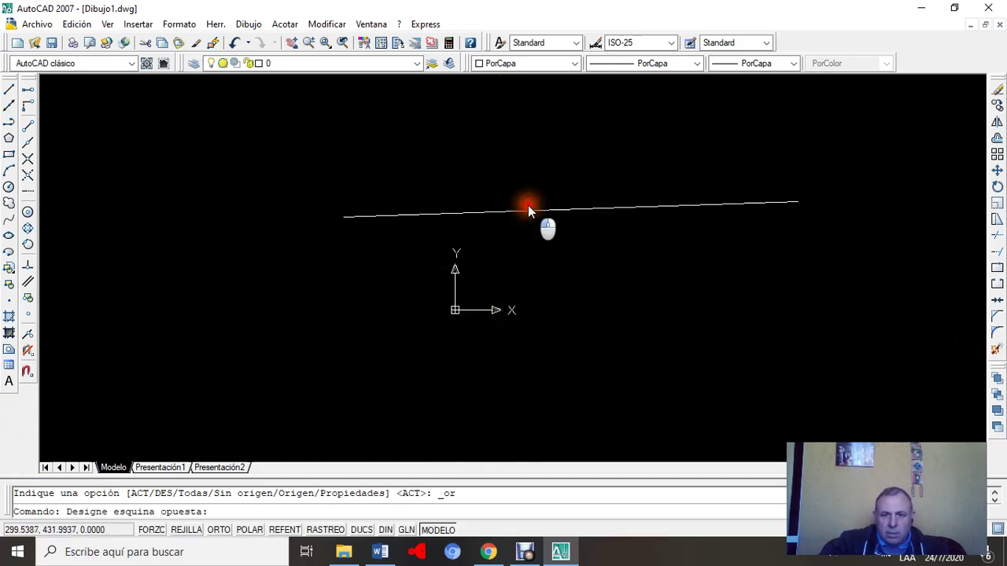
{"action": "left_click", "coordinate": [533, 213]}
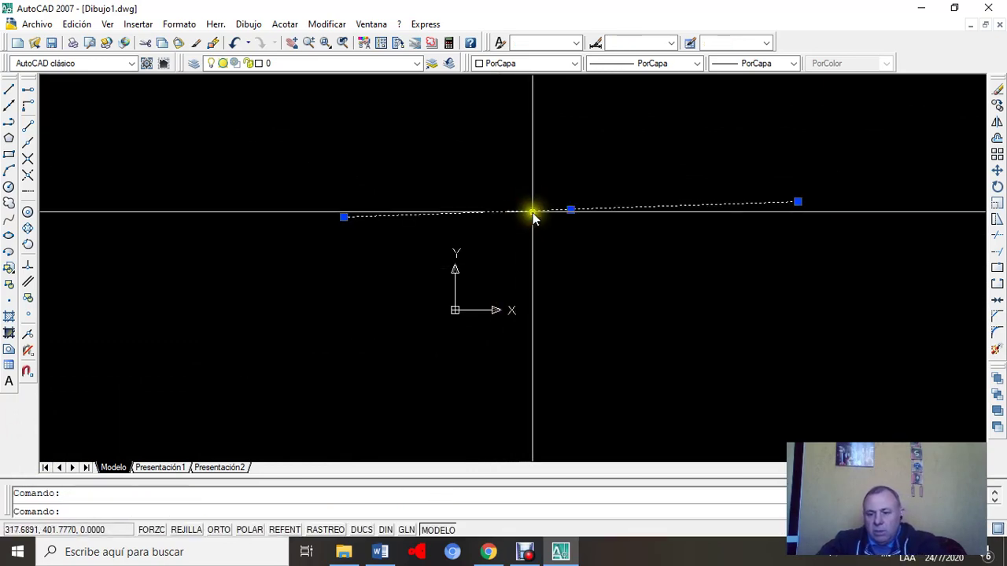
{"action": "key", "text": "Delete"}
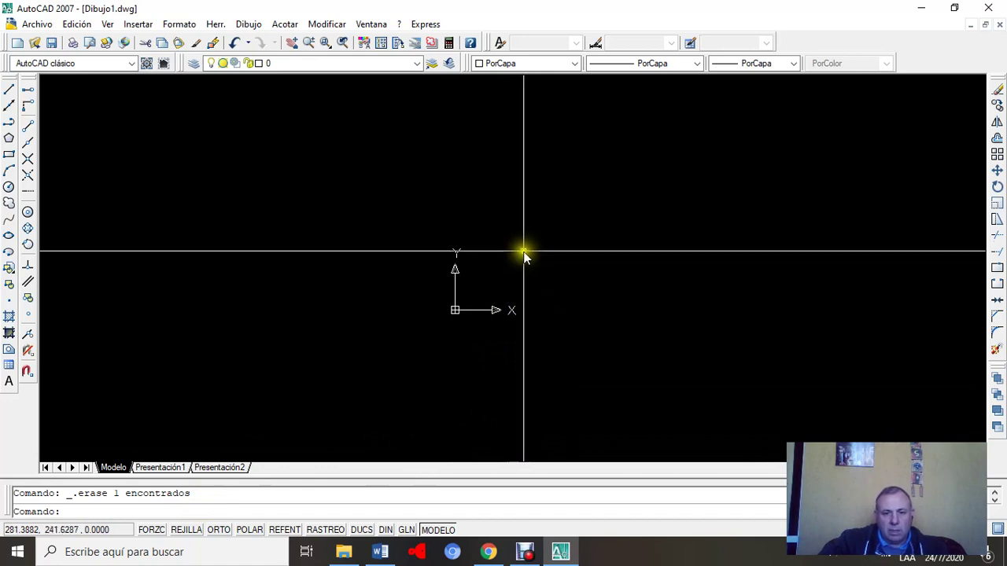
Step: Zoom in and out of the empty model space to examine how the UCS icon follows the origin
{"action": "scroll", "coordinate": [494, 288], "scroll_direction": "up", "scroll_amount": 5}
{"action": "scroll", "coordinate": [492, 289], "scroll_direction": "down", "scroll_amount": 5}
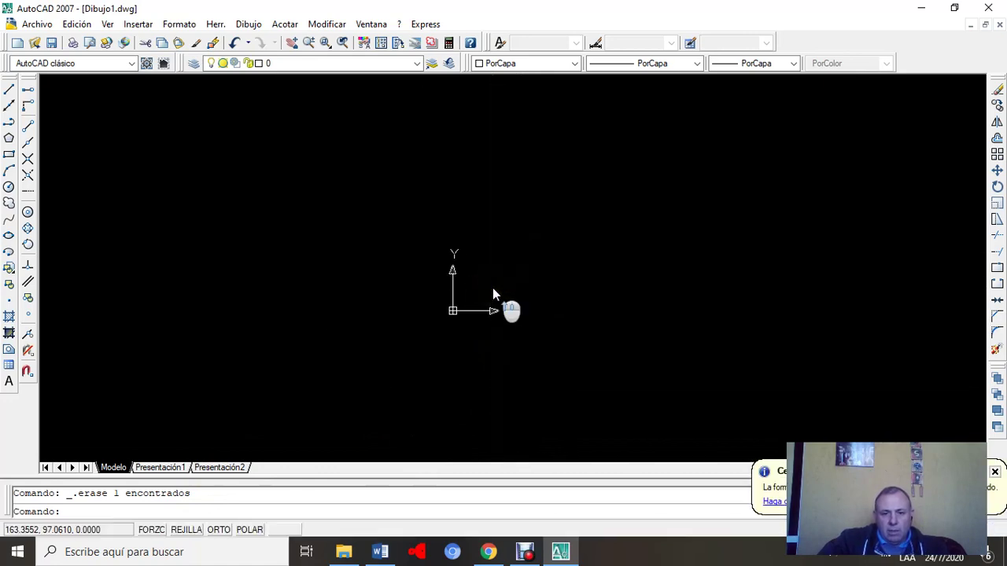
{"action": "scroll", "coordinate": [492, 291], "scroll_direction": "up", "scroll_amount": 4}
{"action": "scroll", "coordinate": [510, 305], "scroll_direction": "down", "scroll_amount": 3}
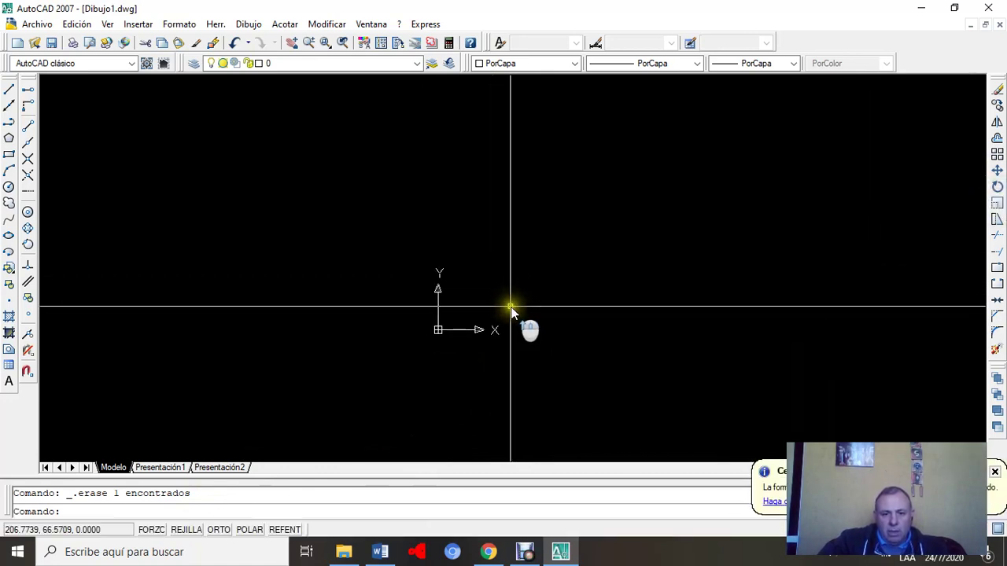
{"action": "scroll", "coordinate": [478, 315], "scroll_direction": "up", "scroll_amount": 6}
{"action": "scroll", "coordinate": [457, 313], "scroll_direction": "down", "scroll_amount": 6}
{"action": "scroll", "coordinate": [457, 315], "scroll_direction": "up", "scroll_amount": 5}
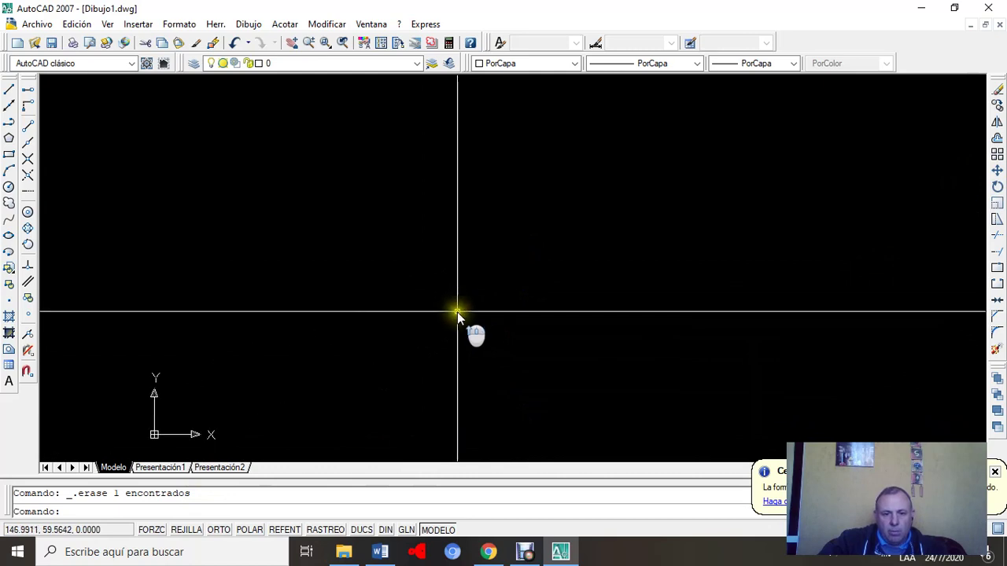
{"action": "scroll", "coordinate": [457, 316], "scroll_direction": "down", "scroll_amount": 6}
{"action": "scroll", "coordinate": [458, 315], "scroll_direction": "down", "scroll_amount": 1}
{"action": "scroll", "coordinate": [458, 315], "scroll_direction": "up", "scroll_amount": 5}
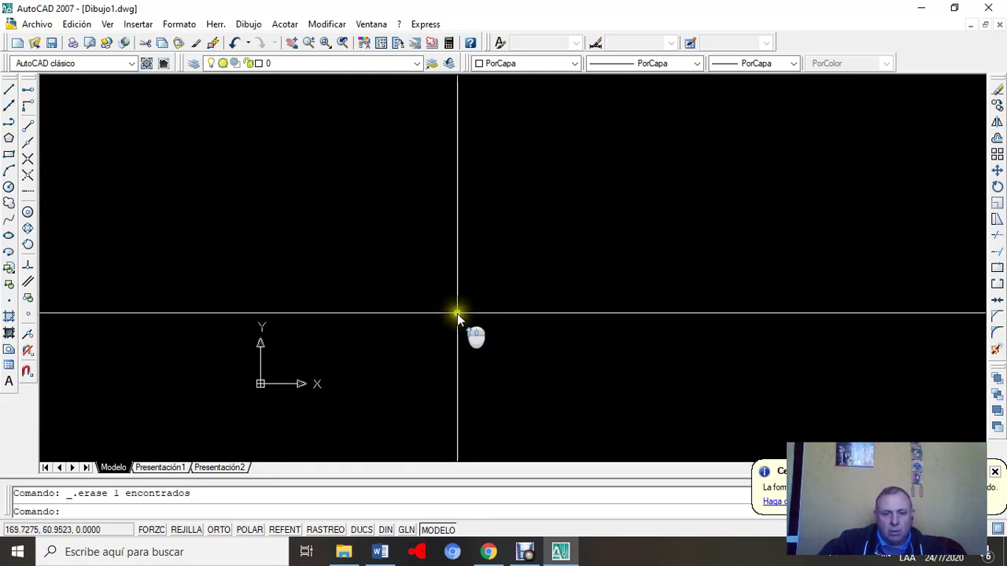
{"action": "scroll", "coordinate": [459, 314], "scroll_direction": "down", "scroll_amount": 2}
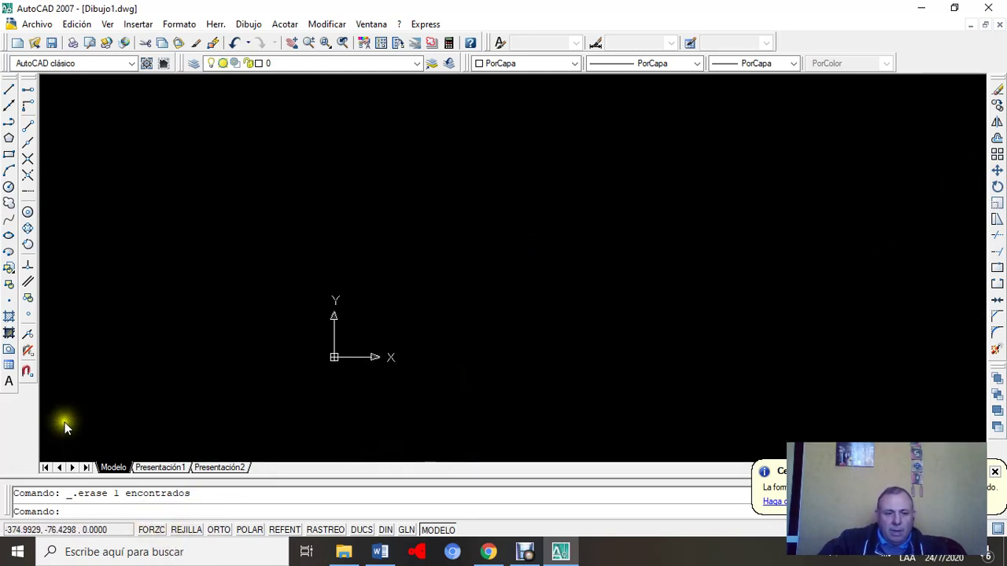
Step: Turn off the origin (Origen) display of the UCS icon (Icono SCP) and dismiss the notification balloon
{"action": "left_click", "coordinate": [105, 25]}
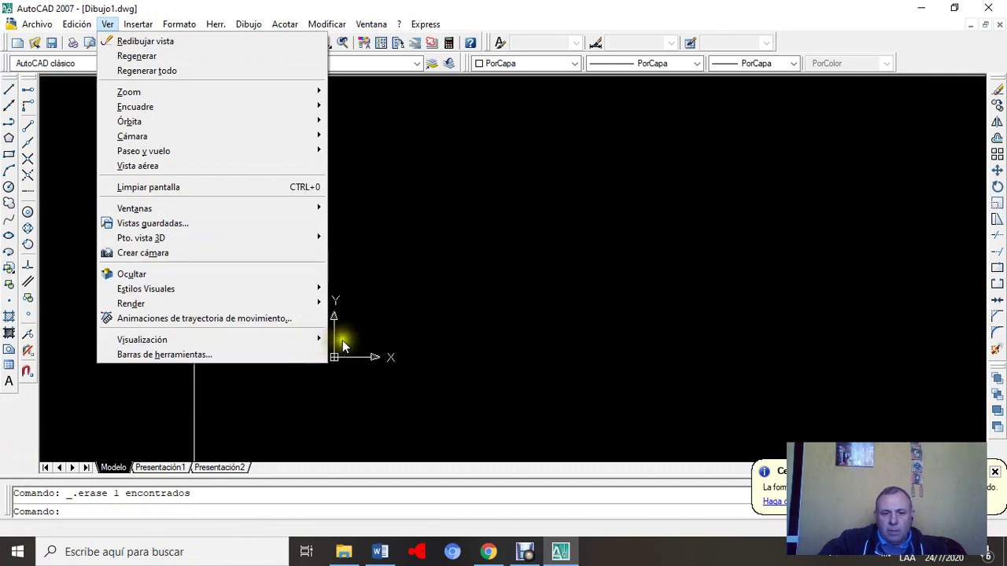
{"action": "mouse_move", "coordinate": [319, 339]}
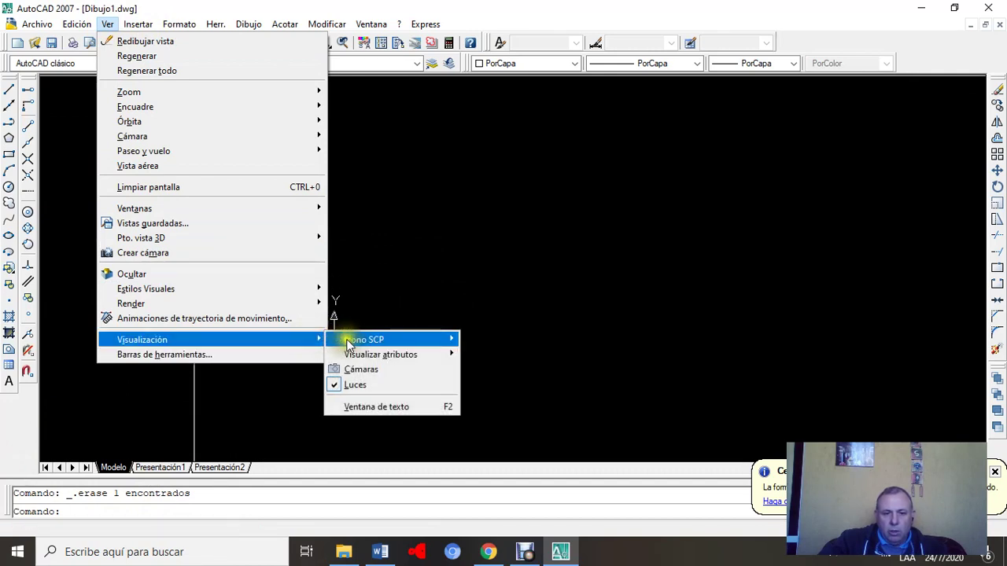
{"action": "mouse_move", "coordinate": [412, 346]}
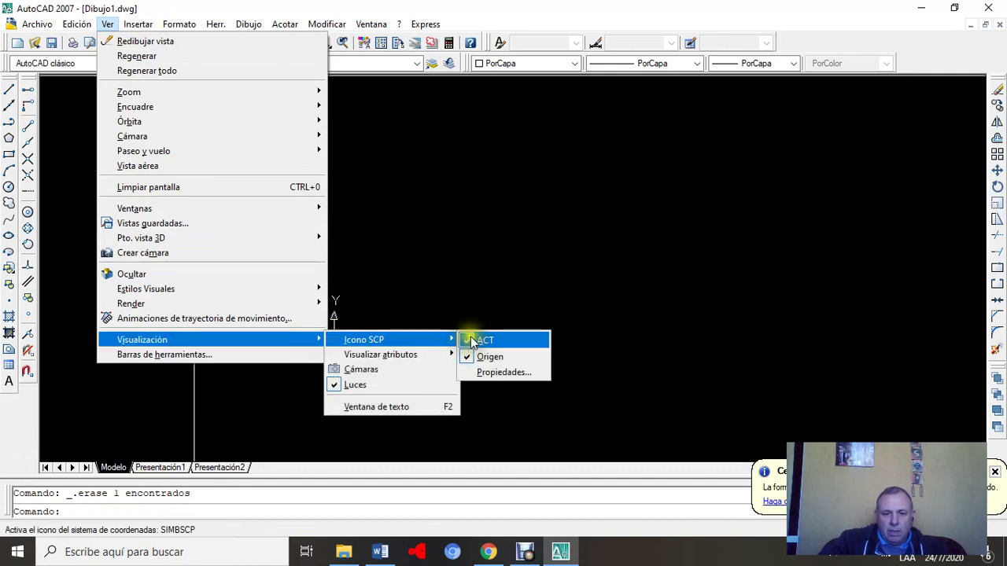
{"action": "left_click", "coordinate": [487, 357]}
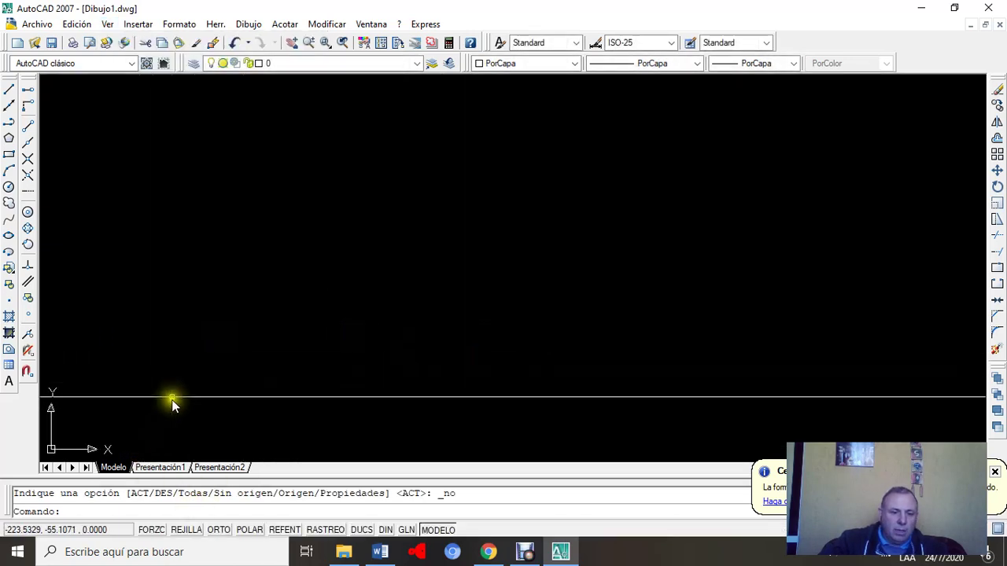
{"action": "scroll", "coordinate": [480, 327], "scroll_direction": "down", "scroll_amount": 2}
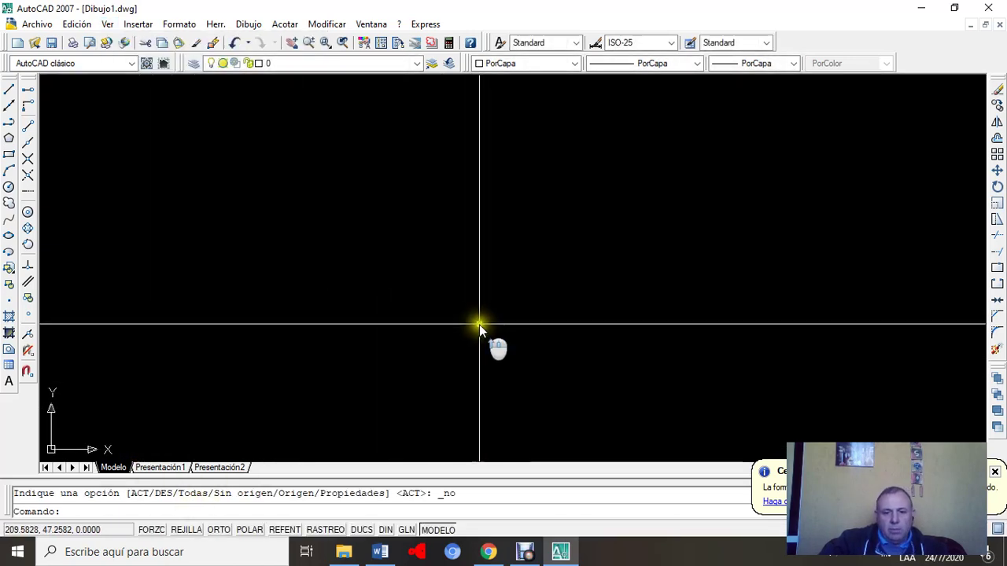
{"action": "scroll", "coordinate": [482, 326], "scroll_direction": "down", "scroll_amount": 2}
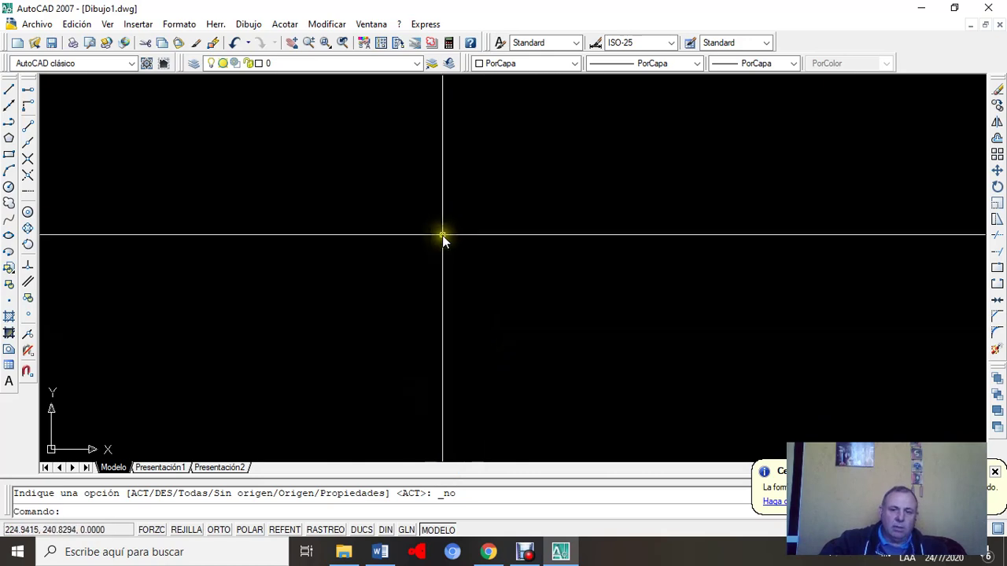
{"action": "left_click", "coordinate": [993, 471]}
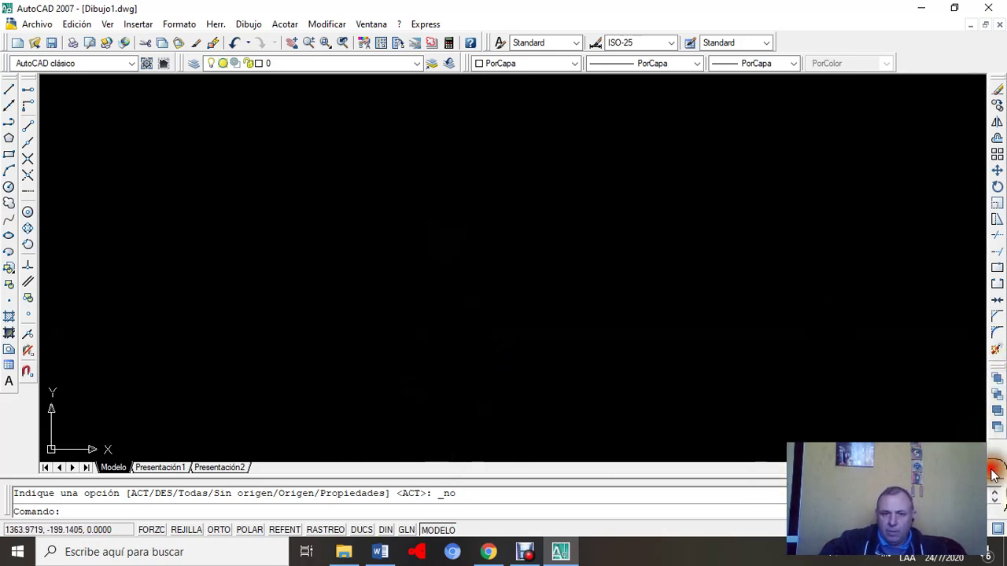
Step: Review the insert and format commands and examine the drawing units (Unidades de dibujo) settings without changing them
{"action": "left_click", "coordinate": [137, 24]}
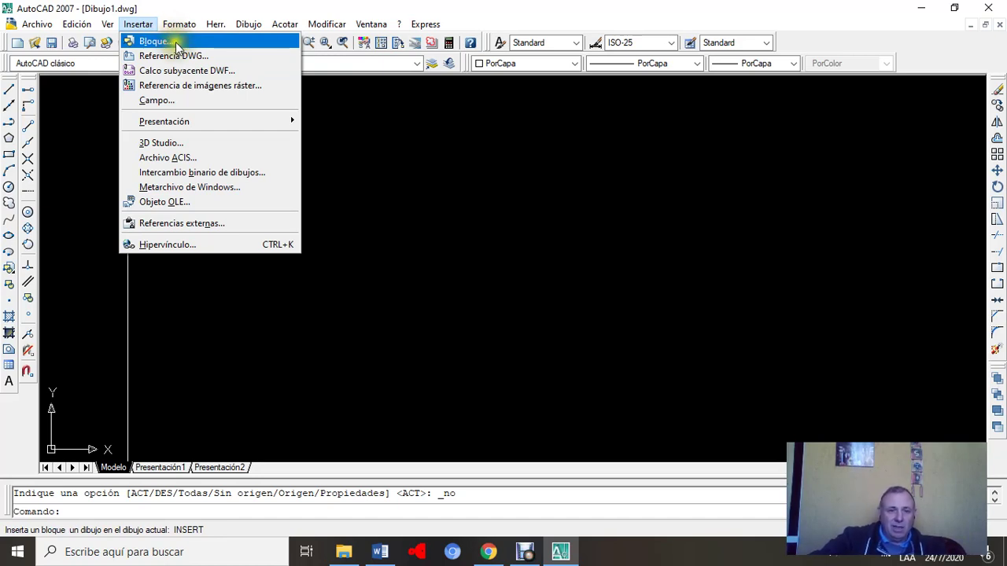
{"action": "mouse_move", "coordinate": [185, 21]}
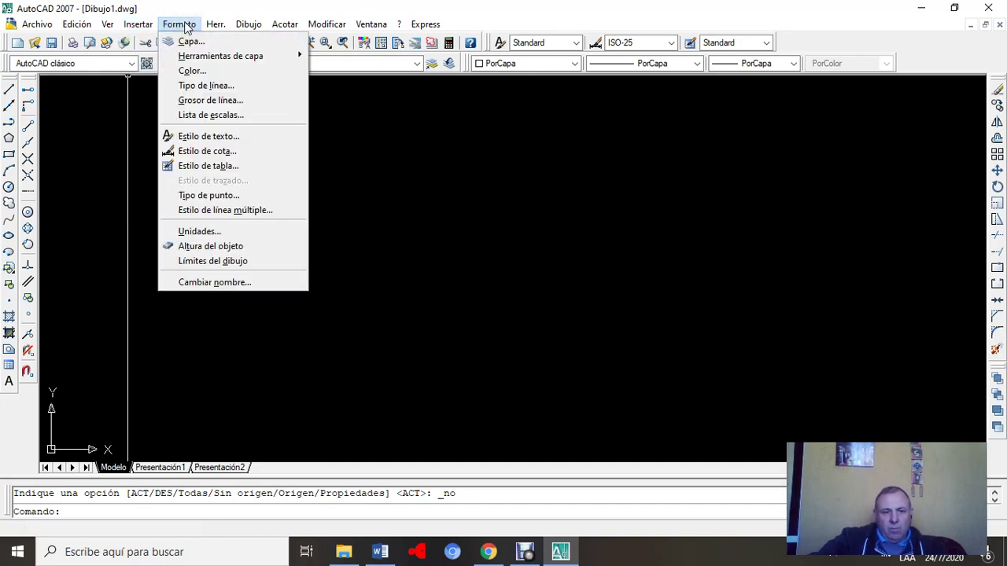
{"action": "left_click", "coordinate": [187, 26]}
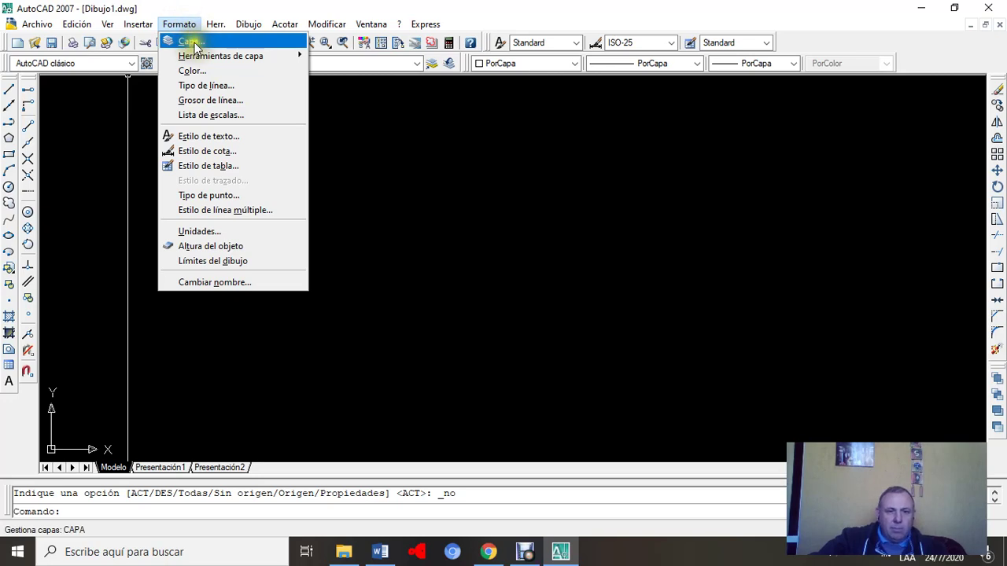
{"action": "left_click", "coordinate": [191, 41]}
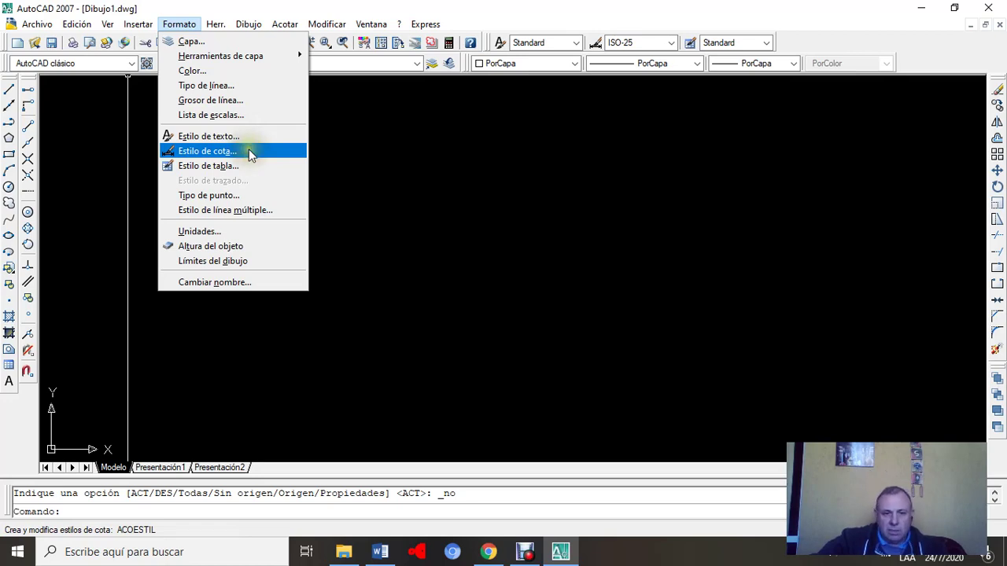
{"action": "left_click", "coordinate": [222, 230]}
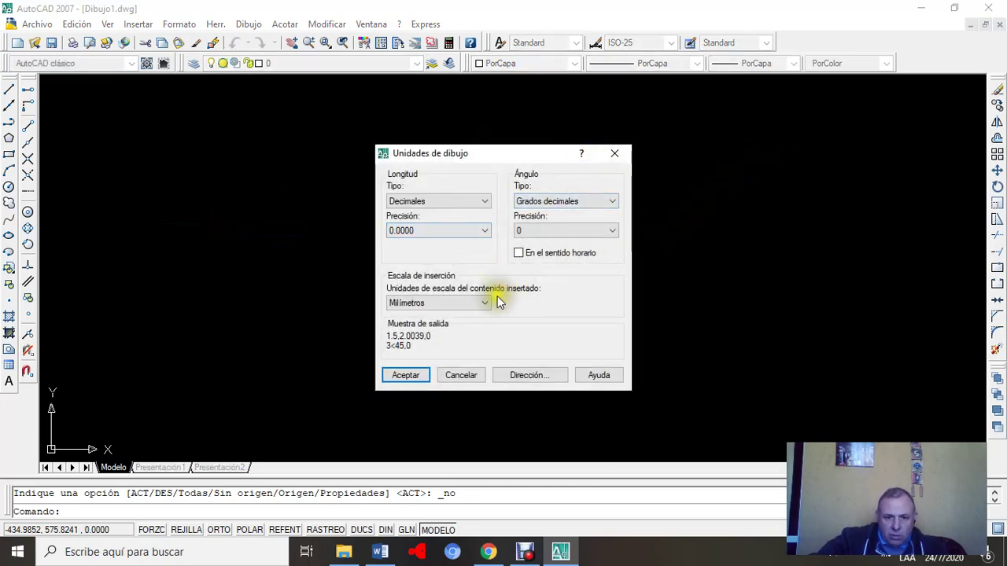
{"action": "left_click", "coordinate": [615, 153]}
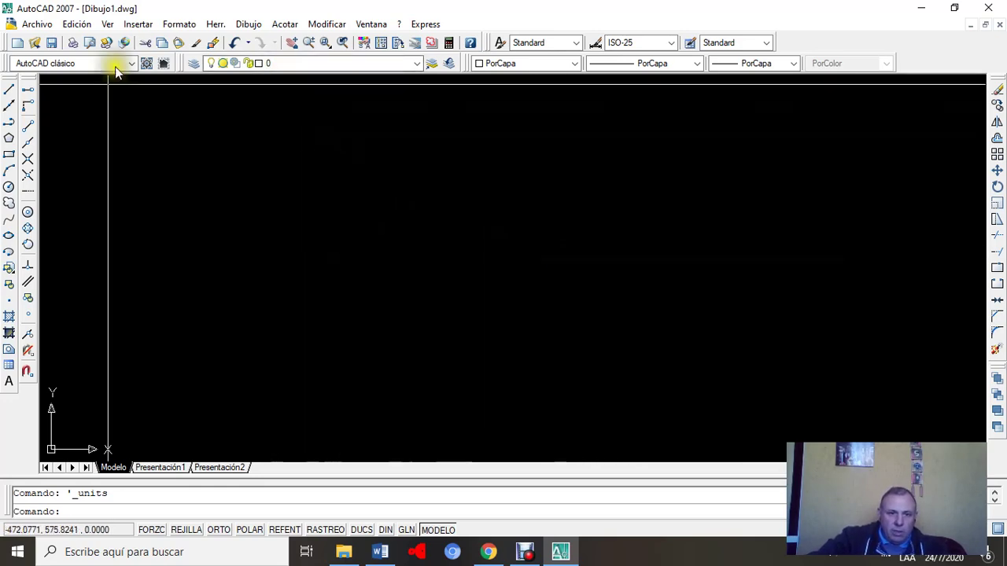
Step: Review the available tools, drawing, dimensioning, modifying, window, help and Express commands
{"action": "left_click", "coordinate": [216, 24]}
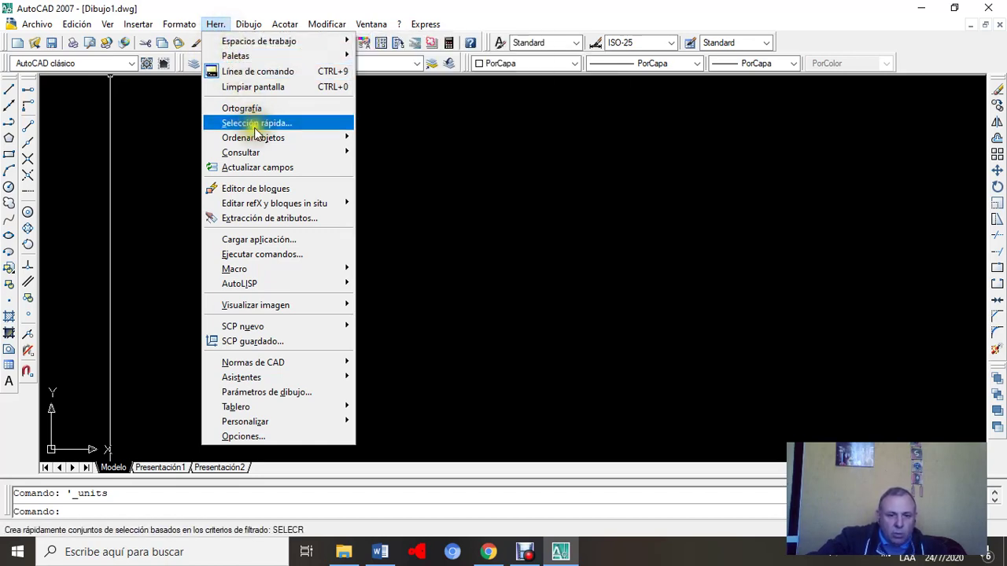
{"action": "mouse_move", "coordinate": [221, 37]}
{"action": "mouse_move", "coordinate": [252, 29]}
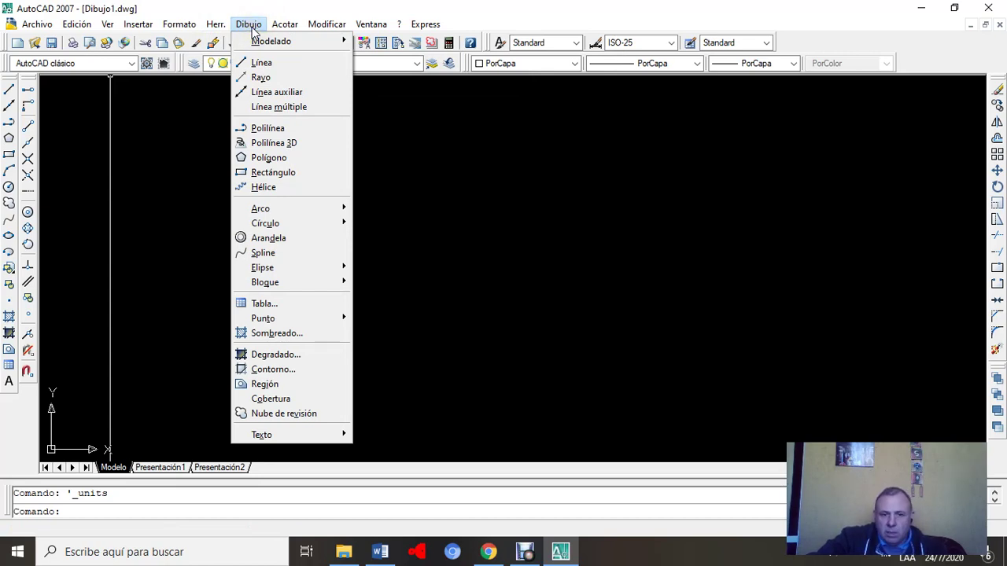
{"action": "mouse_move", "coordinate": [285, 27]}
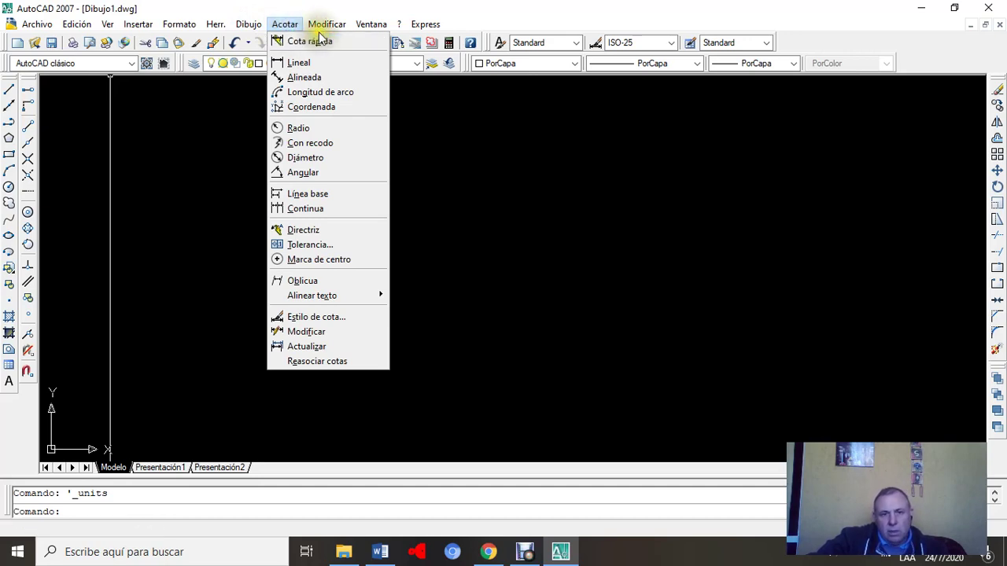
{"action": "mouse_move", "coordinate": [323, 30]}
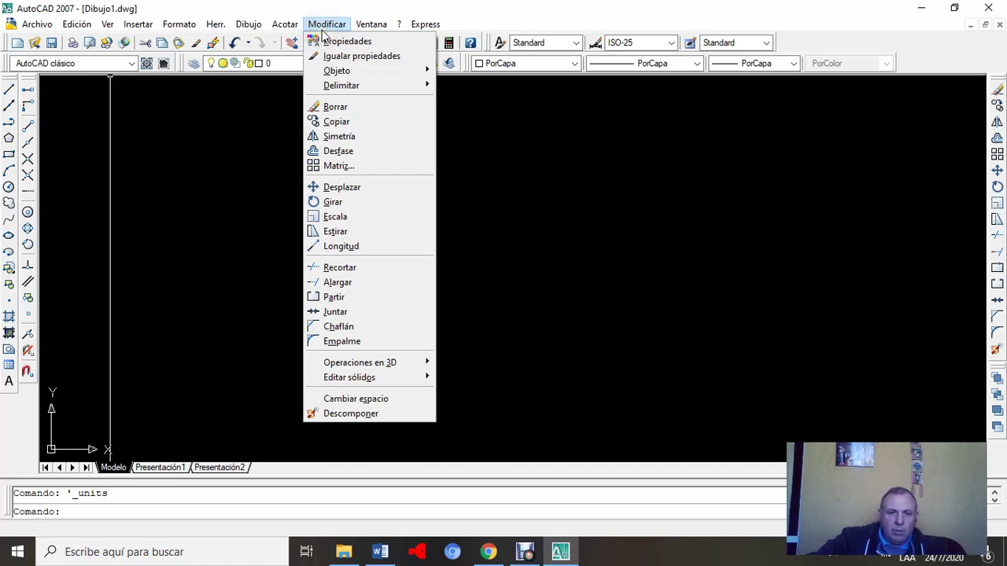
{"action": "mouse_move", "coordinate": [368, 27]}
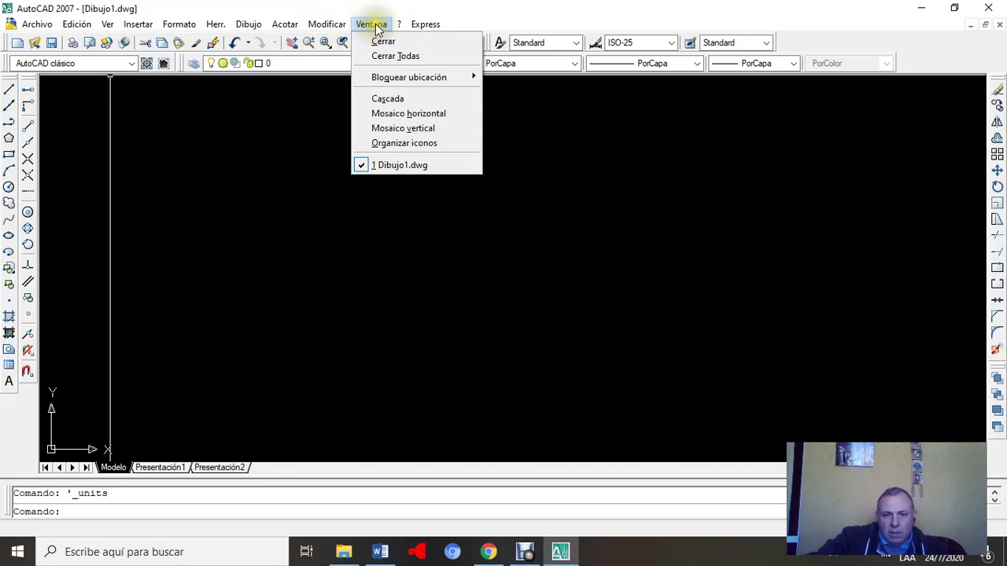
{"action": "left_click", "coordinate": [400, 25]}
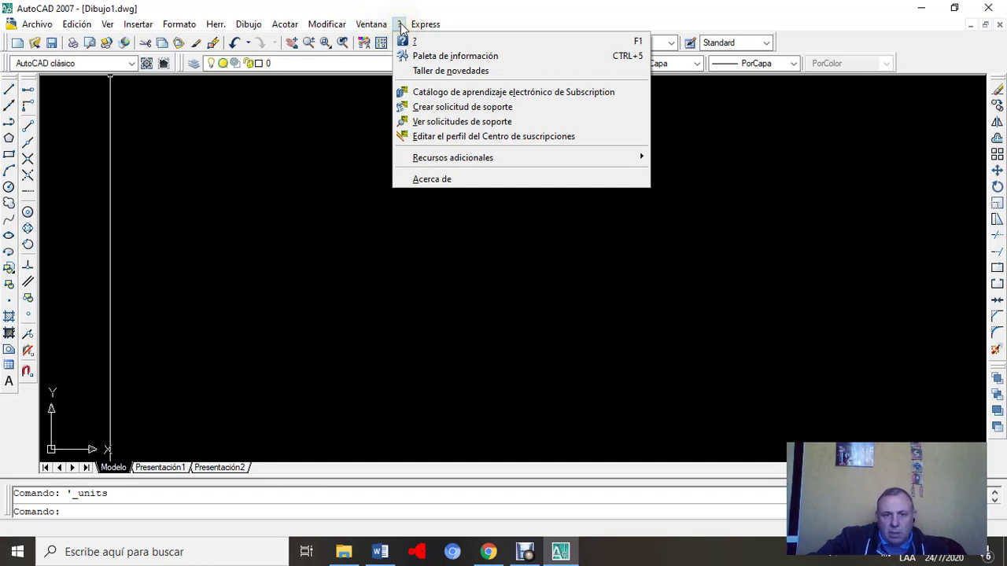
{"action": "mouse_move", "coordinate": [432, 25]}
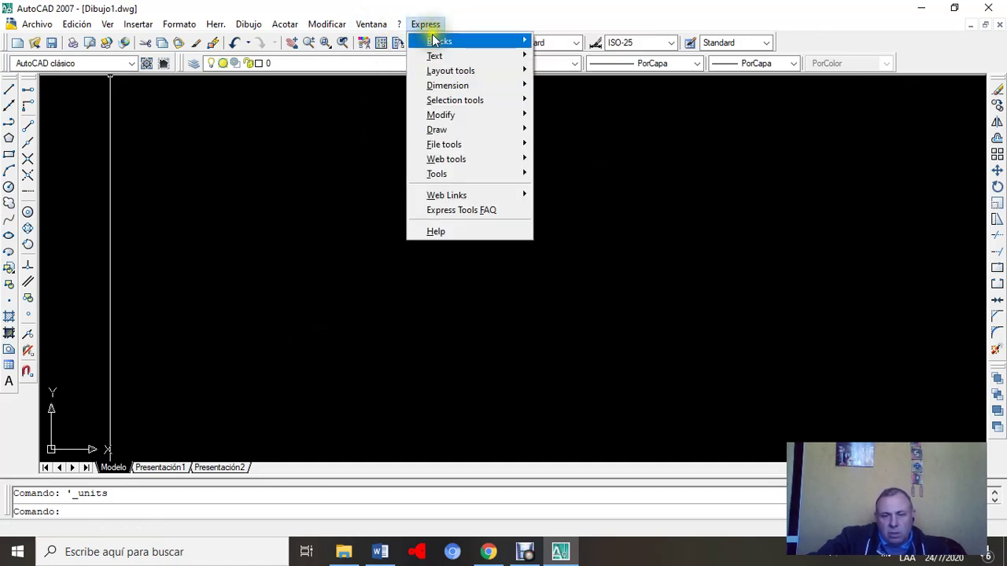
{"action": "left_click", "coordinate": [332, 222]}
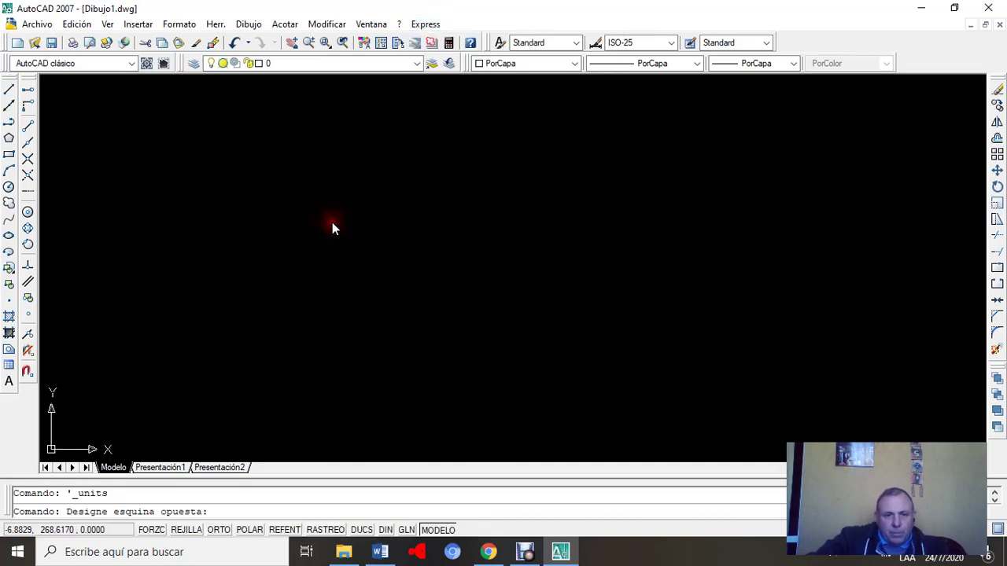
{"action": "left_click", "coordinate": [331, 221]}
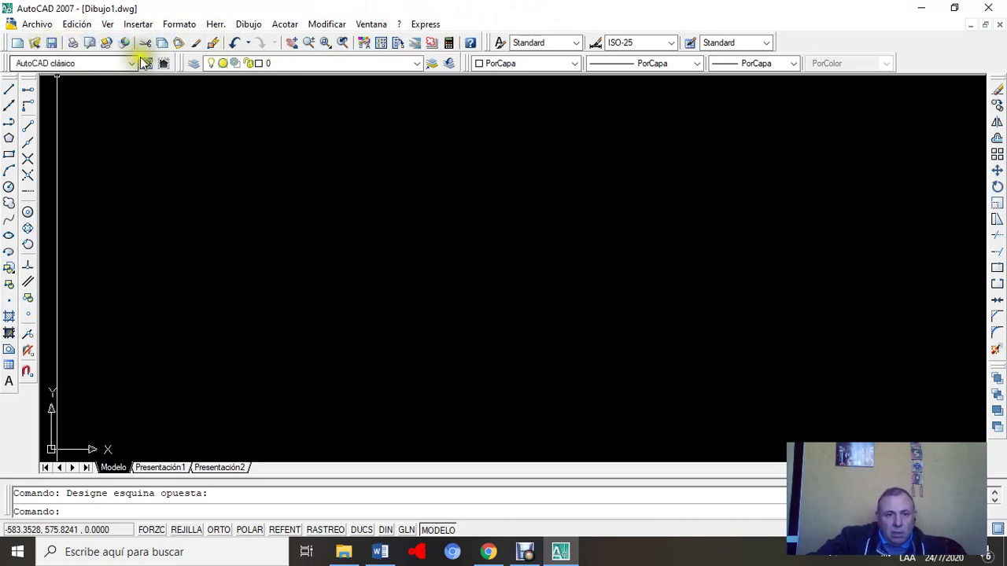
Step: Hide the object snap (Referencia a objetos) toolbar and display it again
{"action": "left_click", "coordinate": [53, 43]}
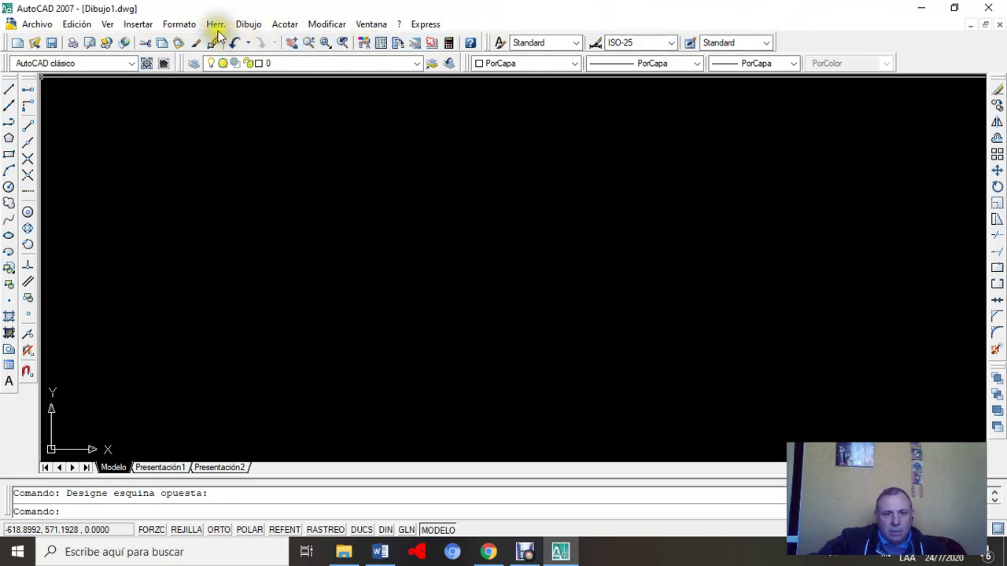
{"action": "left_click", "coordinate": [162, 45]}
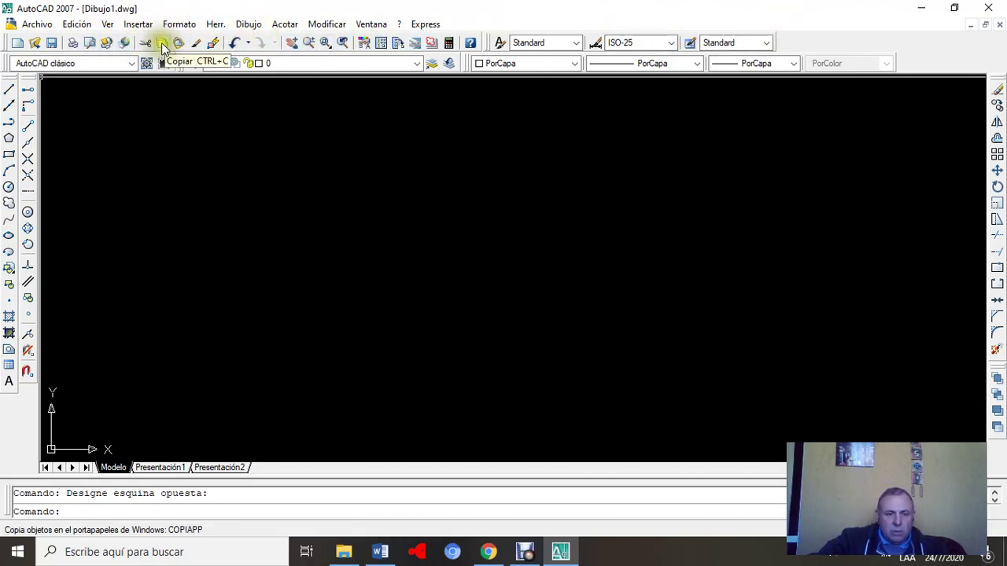
{"action": "right_click", "coordinate": [163, 48]}
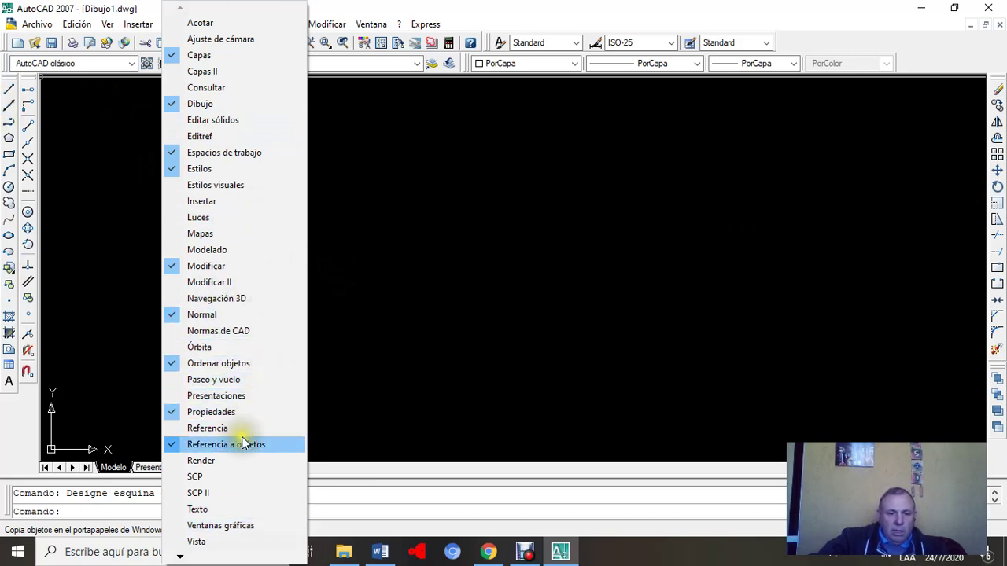
{"action": "left_click", "coordinate": [171, 446]}
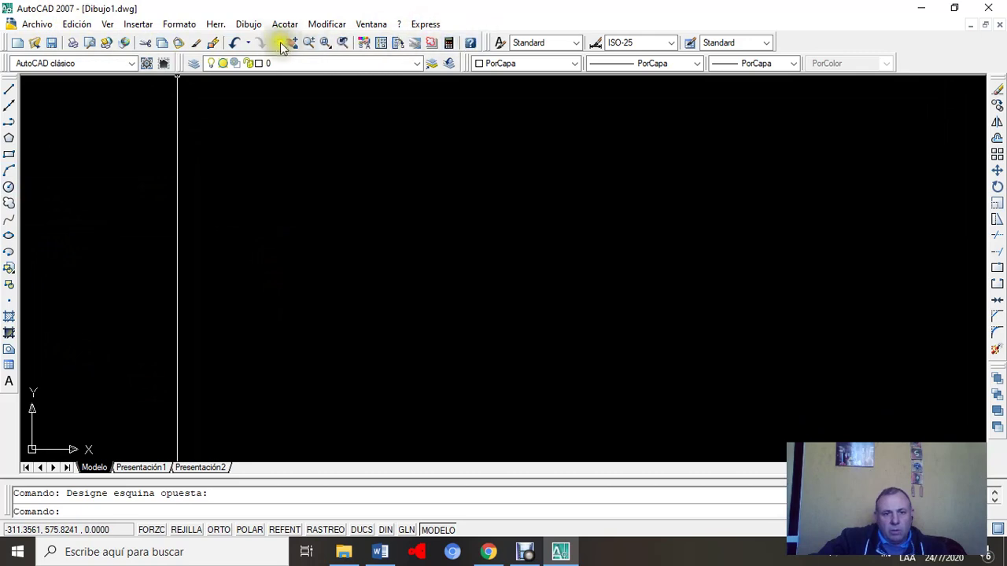
{"action": "right_click", "coordinate": [170, 44]}
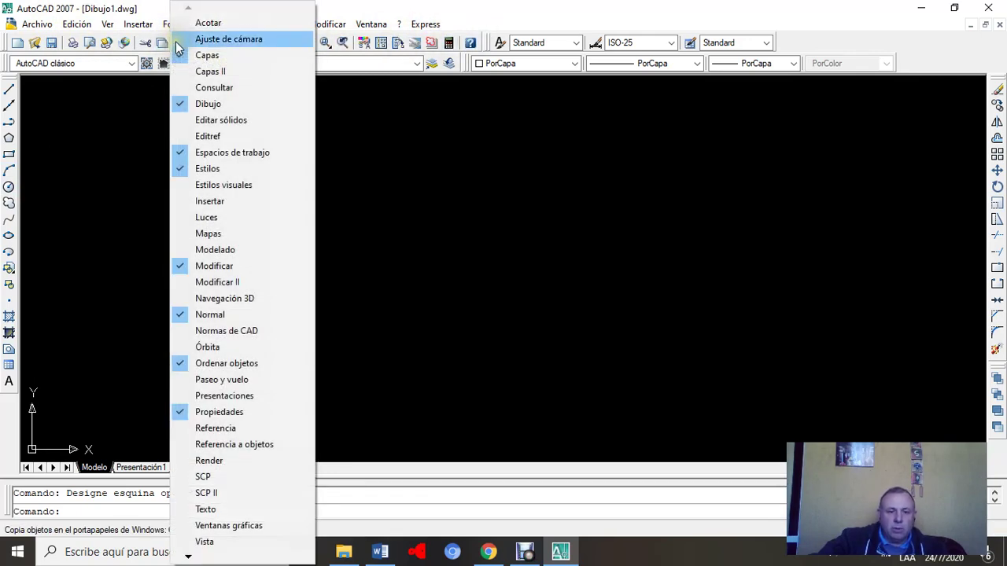
{"action": "left_click", "coordinate": [253, 446]}
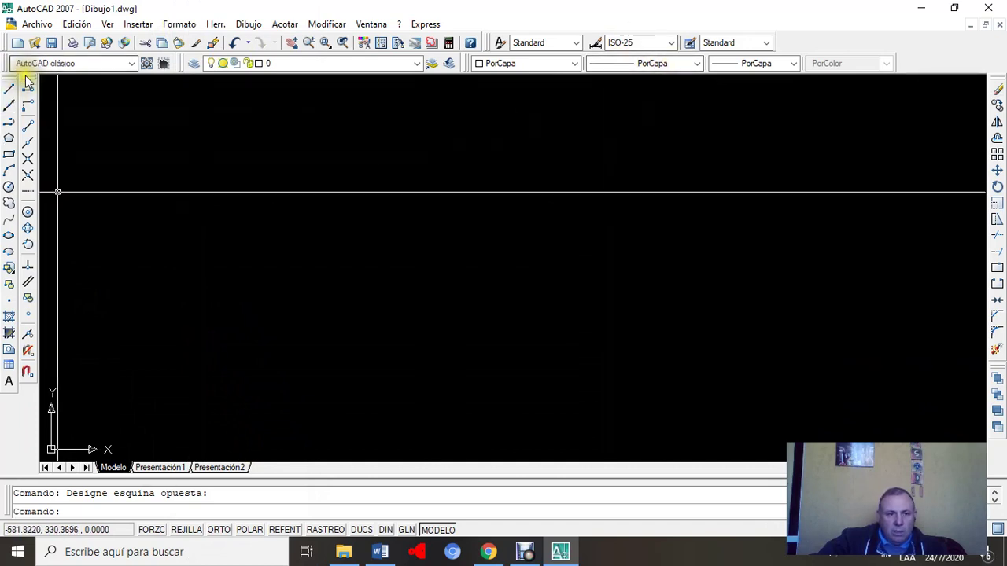
Step: Move the Referencia a objetos toolbar out over the drawing area and dock it back vertically beside the Dibujo toolbar
{"action": "left_click_drag", "start_coordinate": [29, 85], "coordinate": [295, 86]}
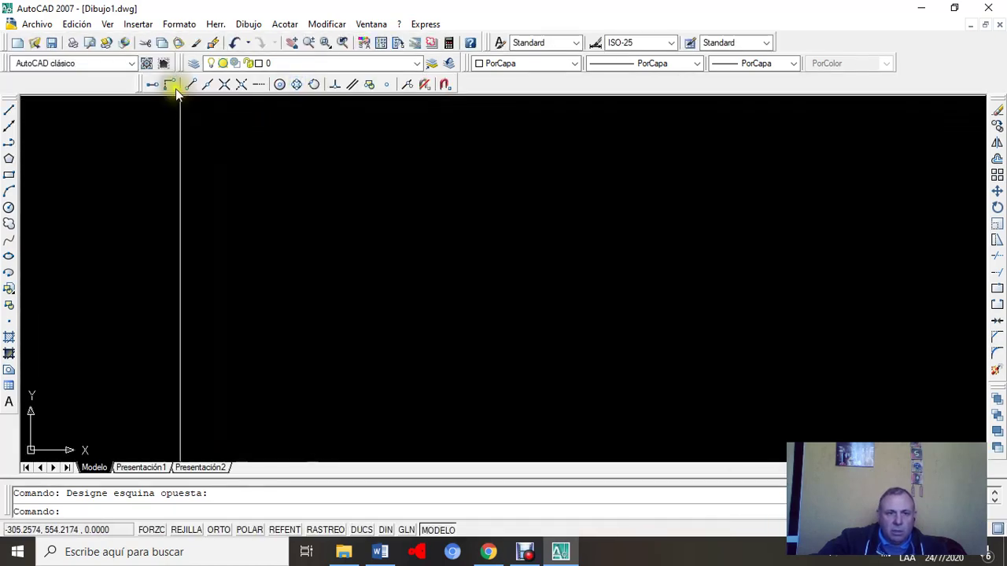
{"action": "left_click_drag", "start_coordinate": [139, 84], "coordinate": [31, 236]}
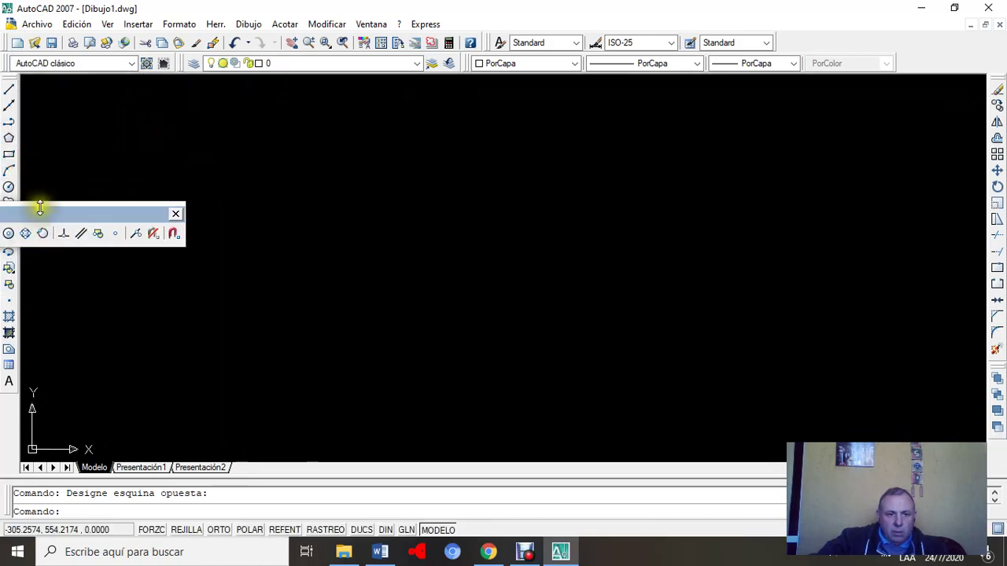
{"action": "left_click_drag", "start_coordinate": [43, 214], "coordinate": [197, 175]}
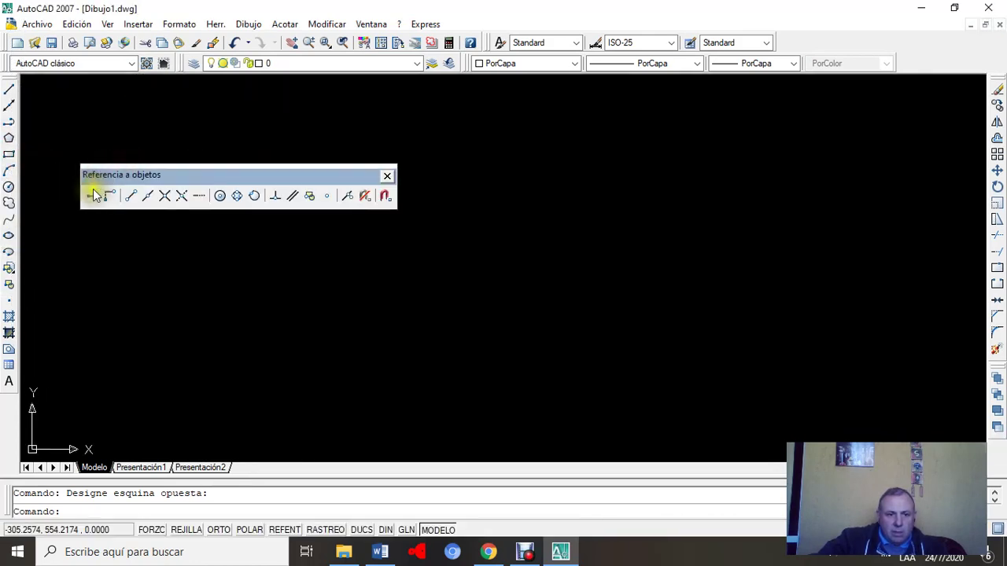
{"action": "left_click_drag", "start_coordinate": [276, 173], "coordinate": [11, 125]}
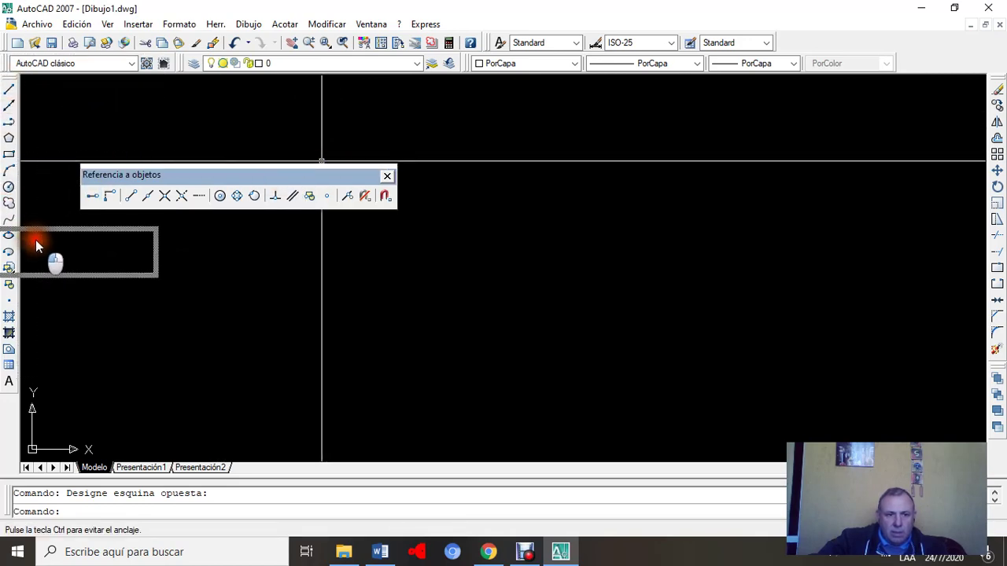
{"action": "left_click_drag", "start_coordinate": [35, 246], "coordinate": [23, 156]}
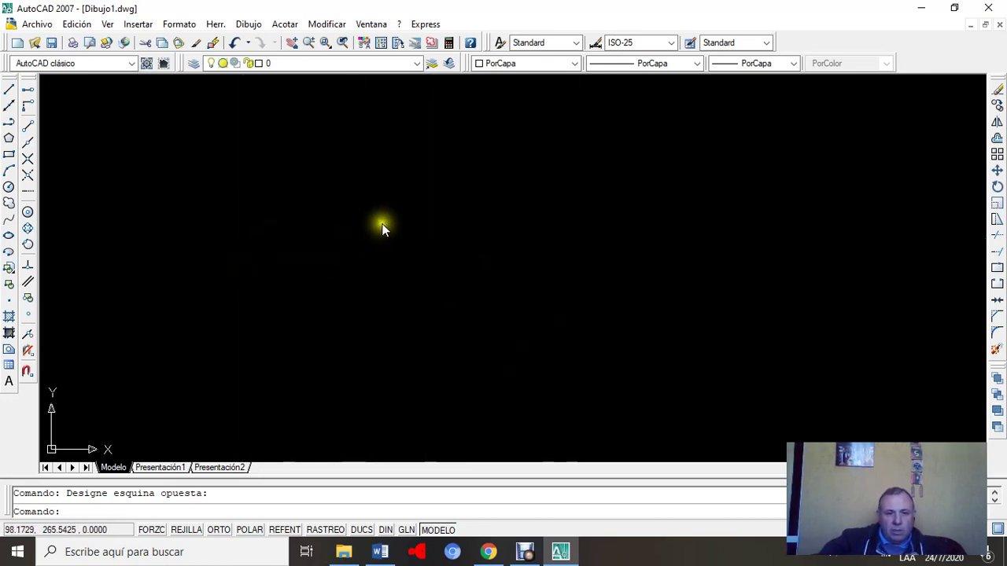
Step: Draw a freehand diagonal line rising to the right near the middle of the empty drawing area
{"action": "left_click", "coordinate": [10, 89]}
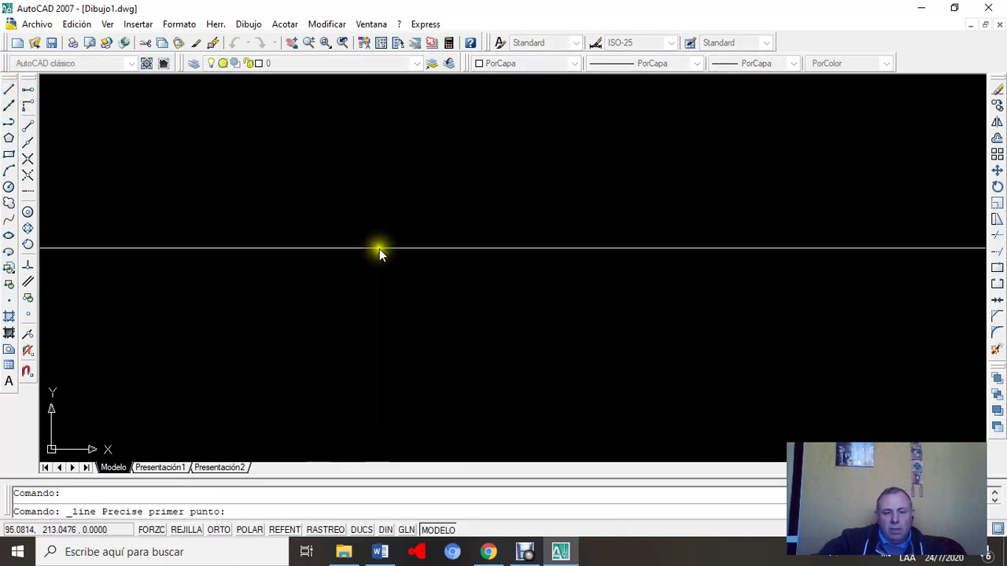
{"action": "left_click", "coordinate": [370, 279]}
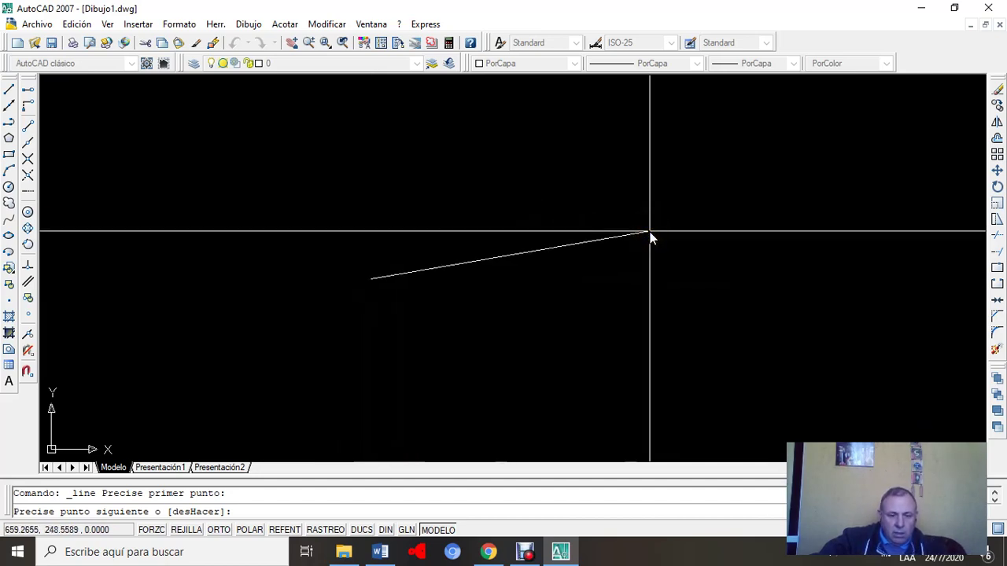
{"action": "left_click", "coordinate": [595, 171]}
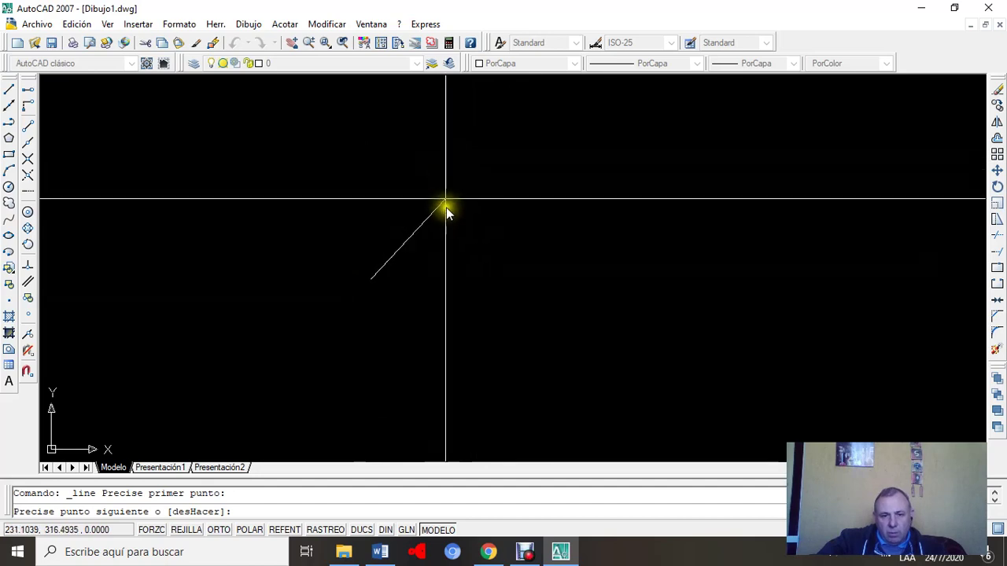
{"action": "left_click", "coordinate": [518, 200]}
{"action": "key", "text": "Escape"}
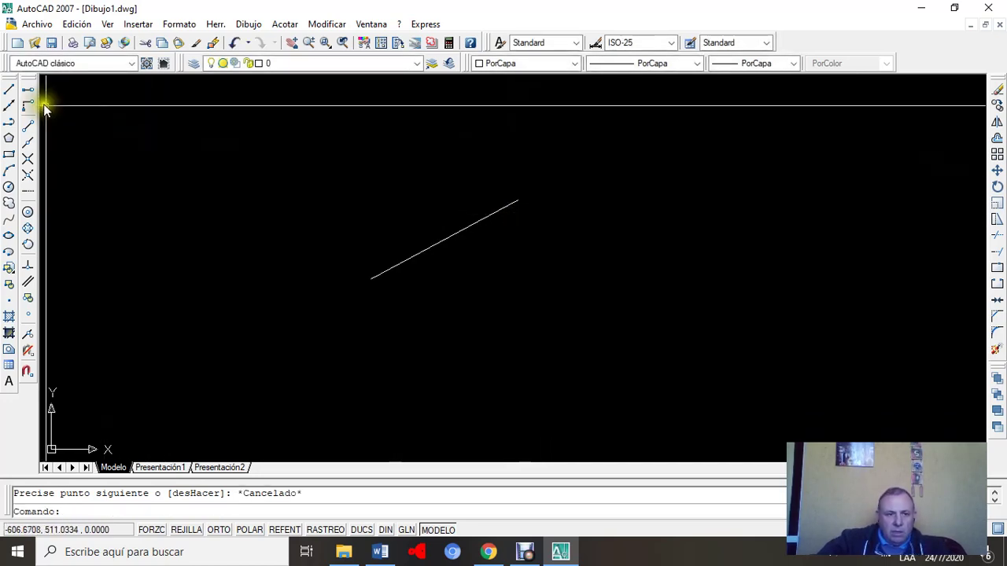
Step: Draw a second freehand line from the upper end of the first one, sloping down to the right, without object snap
{"action": "left_click", "coordinate": [9, 89]}
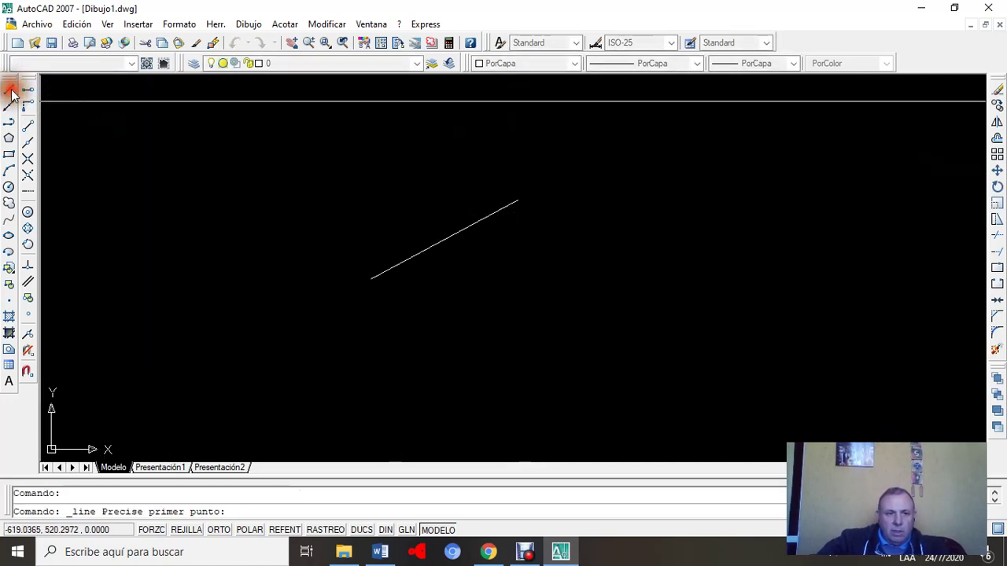
{"action": "left_click", "coordinate": [517, 203]}
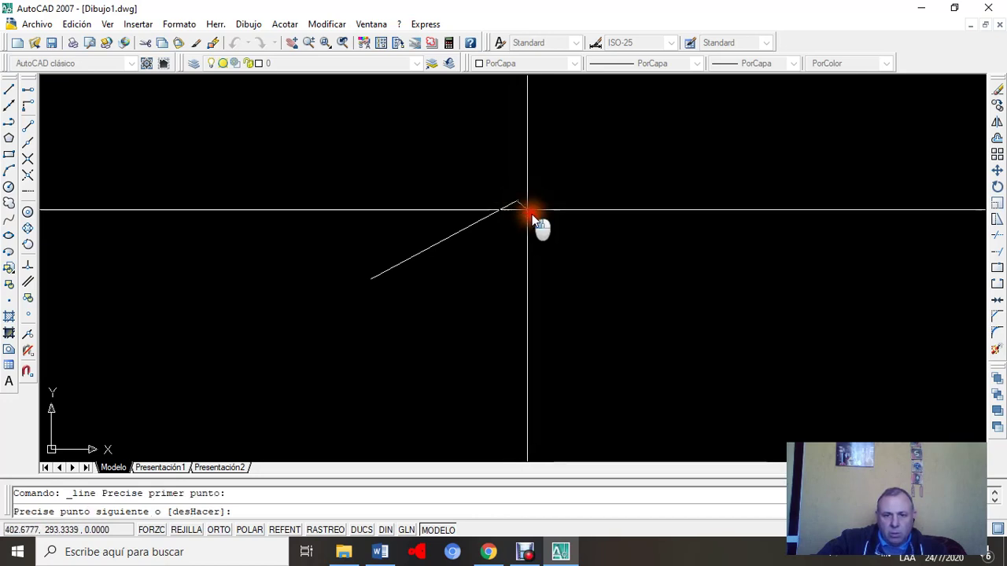
{"action": "left_click", "coordinate": [723, 347]}
{"action": "key", "text": "Escape"}
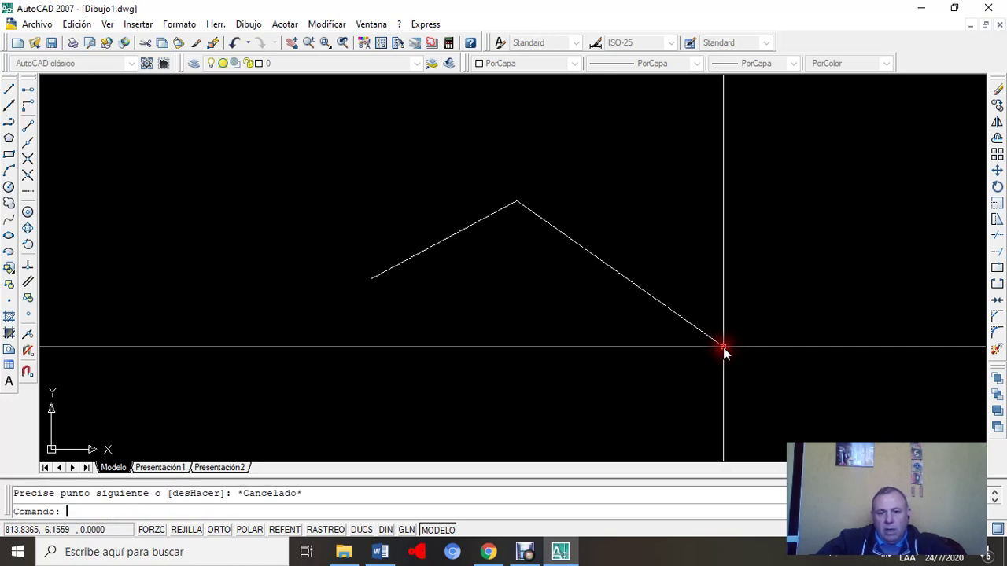
Step: Examine the peak where the two lines meet at high magnification to check whether their endpoints coincide
{"action": "scroll", "coordinate": [598, 264], "scroll_direction": "down", "scroll_amount": 2}
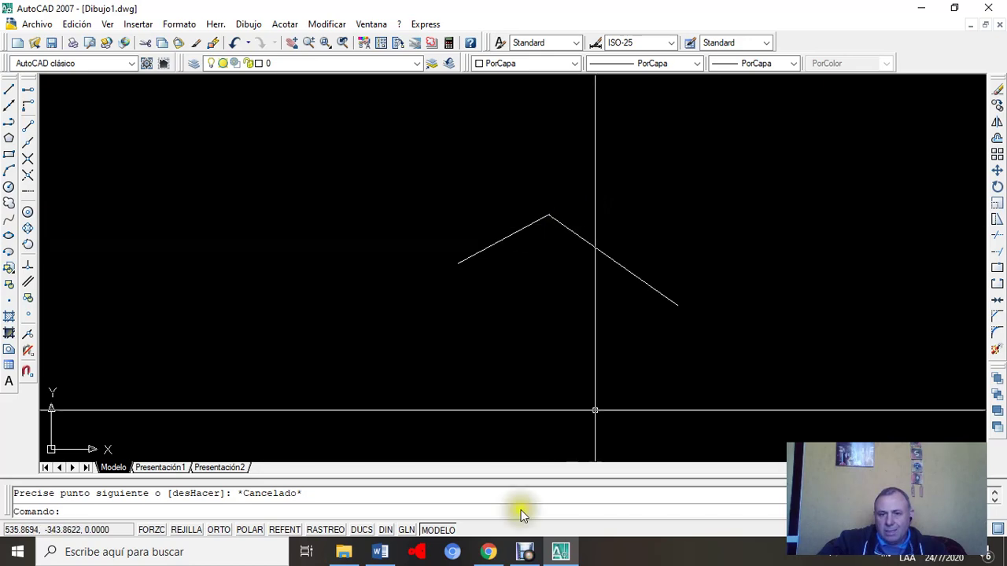
{"action": "mouse_move", "coordinate": [488, 552]}
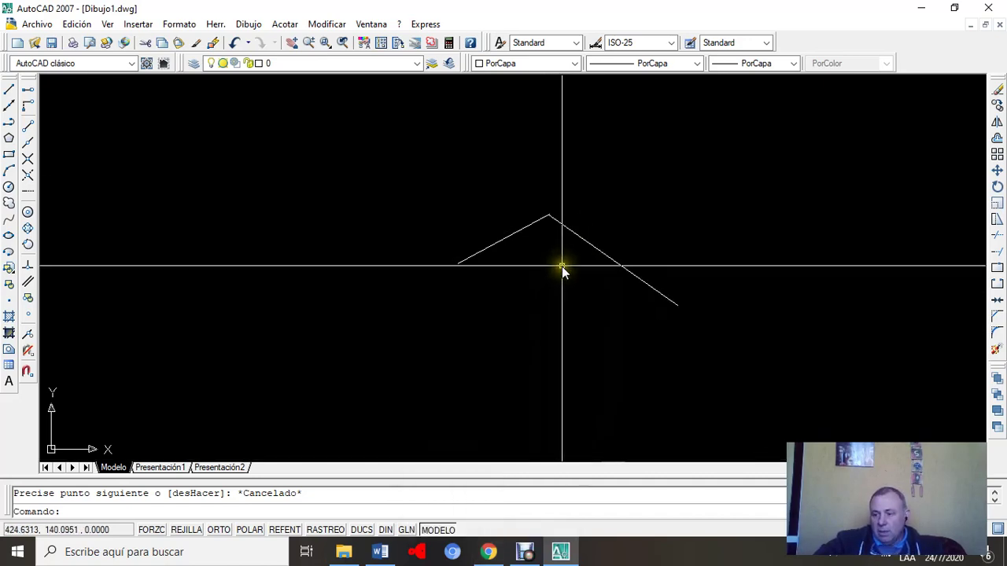
{"action": "mouse_move", "coordinate": [525, 552]}
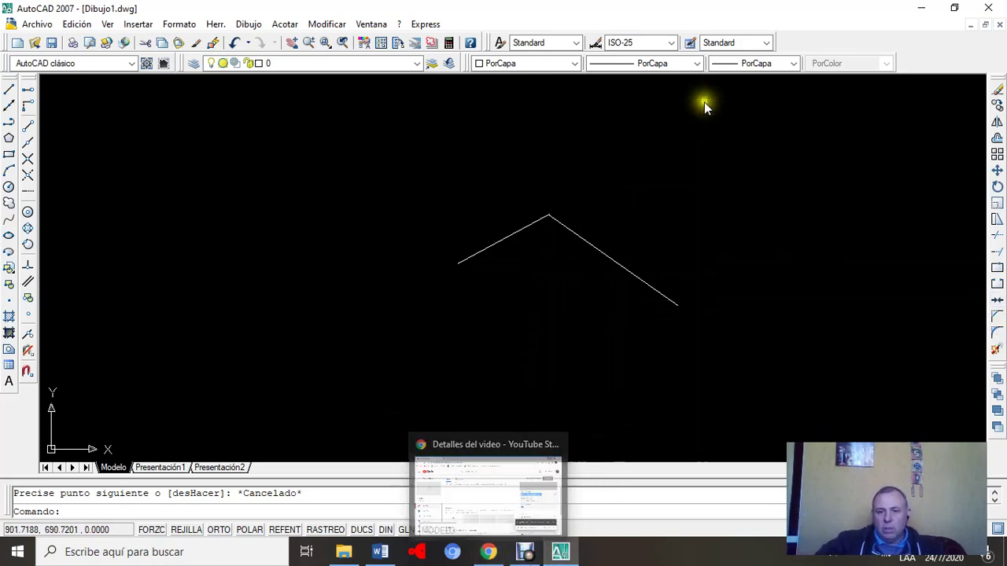
{"action": "left_click", "coordinate": [557, 254]}
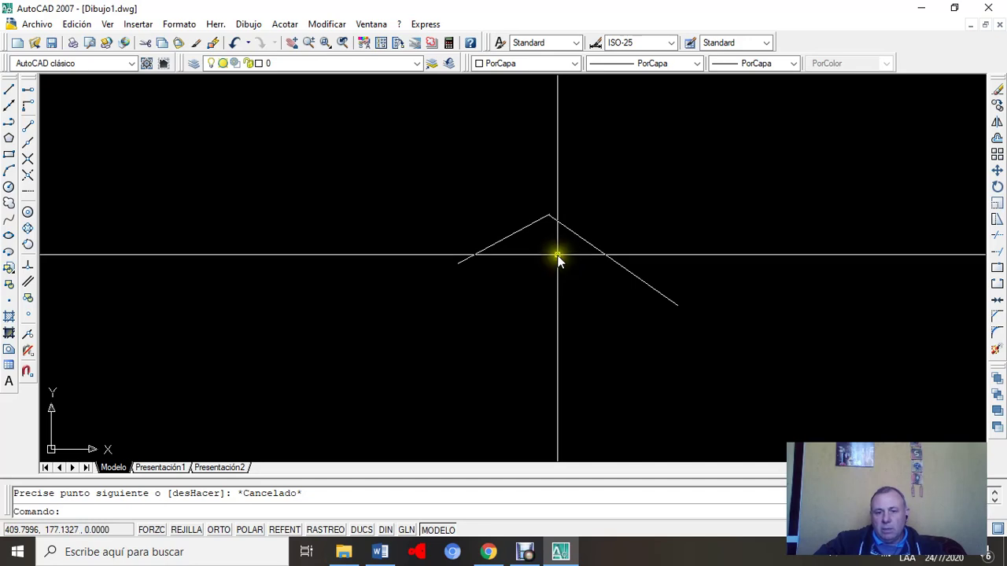
{"action": "scroll", "coordinate": [557, 255], "scroll_direction": "up", "scroll_amount": 5}
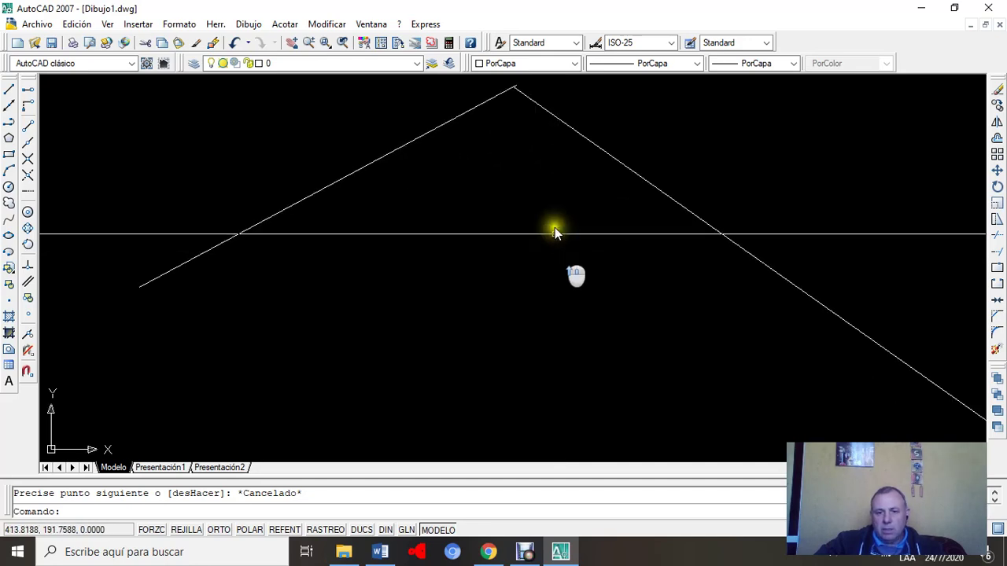
{"action": "mouse_move", "coordinate": [546, 150]}
{"action": "middle_mouse_down"}
{"action": "mouse_move", "coordinate": [580, 230]}
{"action": "mouse_move", "coordinate": [579, 343]}
{"action": "middle_mouse_up"}
{"action": "scroll", "coordinate": [557, 288], "scroll_direction": "up", "scroll_amount": 9}
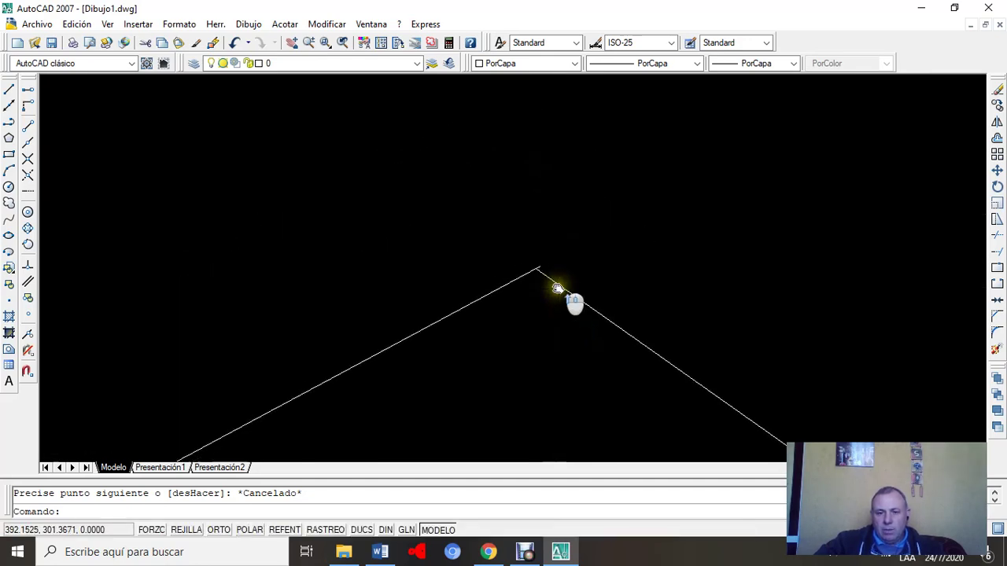
{"action": "mouse_move", "coordinate": [513, 199]}
{"action": "middle_mouse_down"}
{"action": "mouse_move", "coordinate": [569, 263]}
{"action": "mouse_move", "coordinate": [589, 353]}
{"action": "mouse_move", "coordinate": [579, 348]}
{"action": "middle_mouse_up"}
{"action": "scroll", "coordinate": [583, 349], "scroll_direction": "up", "scroll_amount": 7}
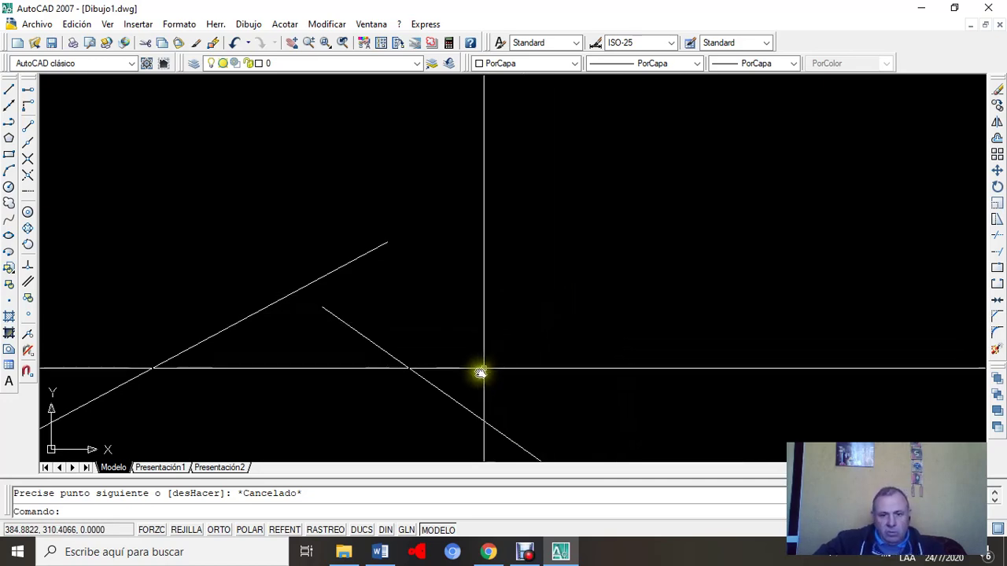
Step: Erase the descending line and redraw it by eye from the upper endpoint of the rising line down to the right
{"action": "left_click", "coordinate": [470, 409]}
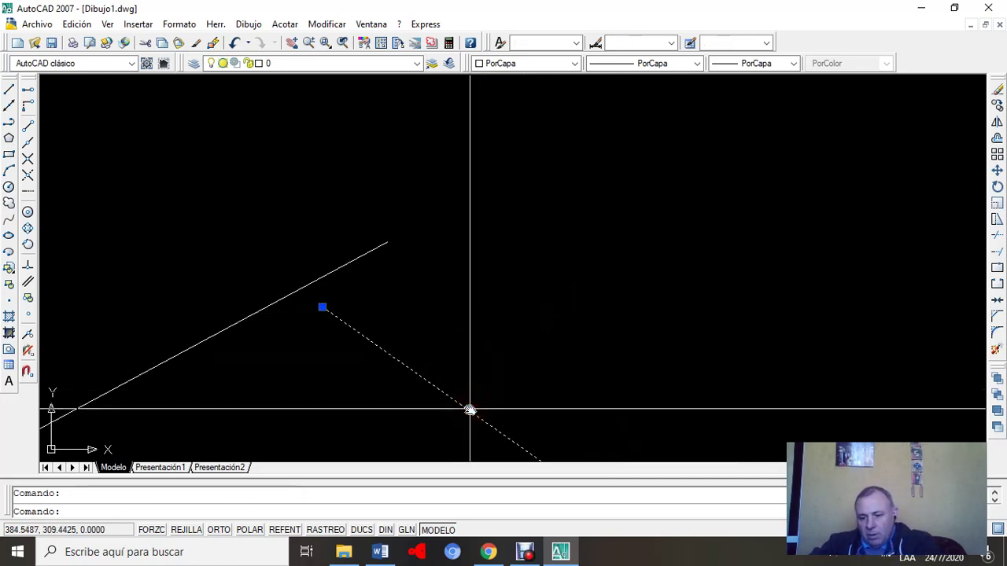
{"action": "key", "text": "Delete"}
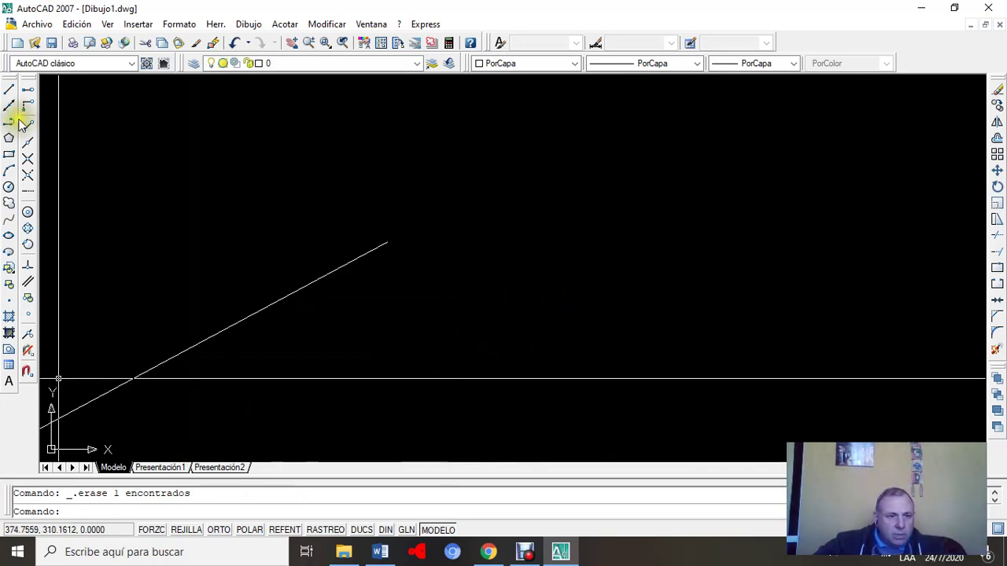
{"action": "left_click", "coordinate": [10, 91]}
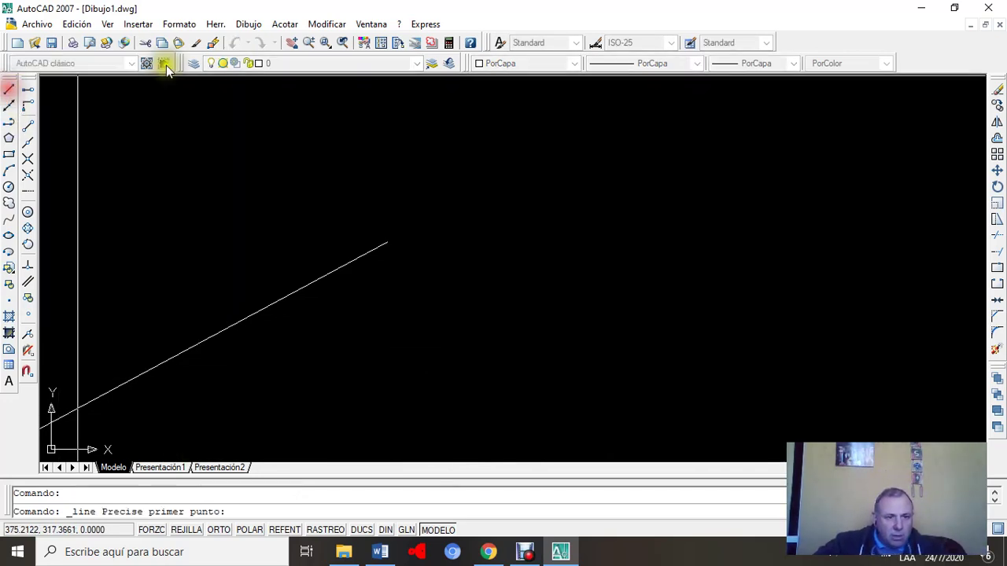
{"action": "left_click", "coordinate": [388, 242]}
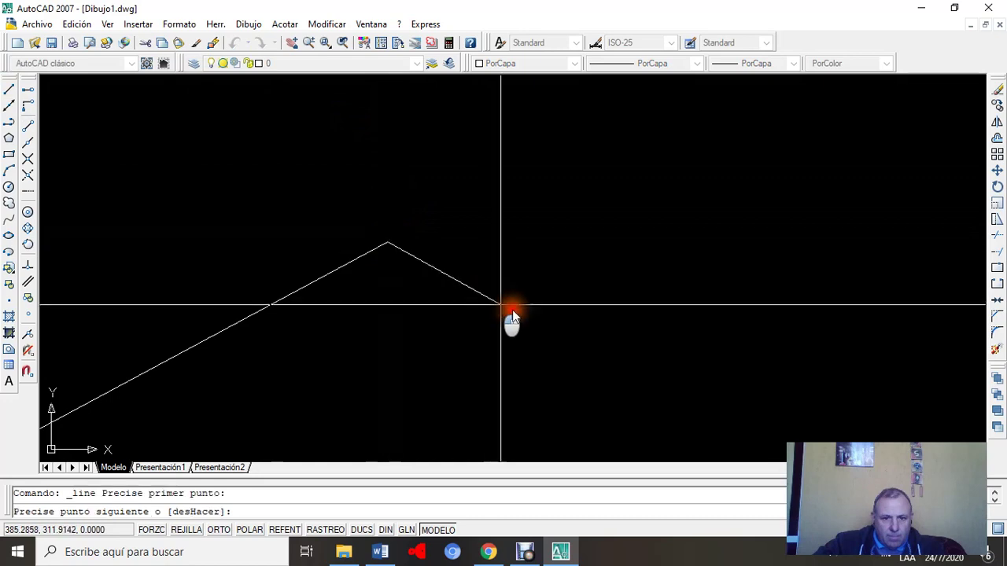
{"action": "left_click", "coordinate": [814, 381]}
{"action": "key", "text": "Escape"}
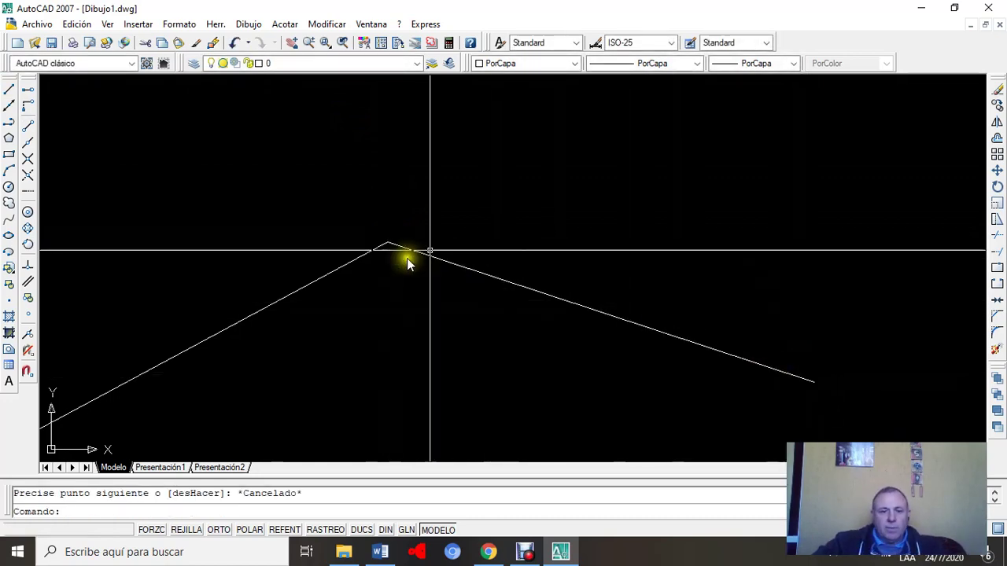
Step: Inspect the joint of the redrawn line up close and erase that descending line
{"action": "scroll", "coordinate": [393, 246], "scroll_direction": "up", "scroll_amount": 8}
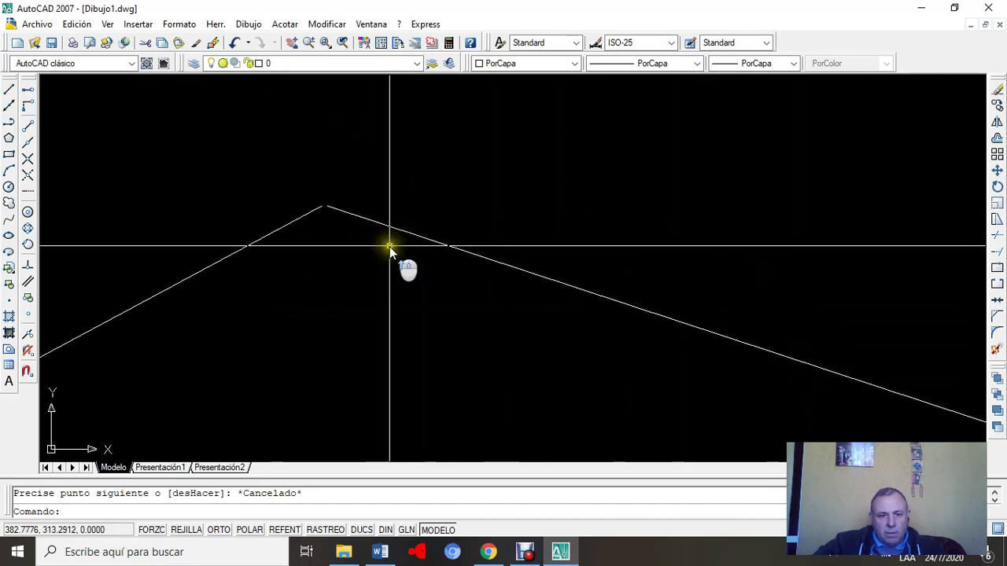
{"action": "scroll", "coordinate": [348, 230], "scroll_direction": "up", "scroll_amount": 4}
{"action": "middle_click_drag", "start_coordinate": [348, 230], "coordinate": [558, 329]}
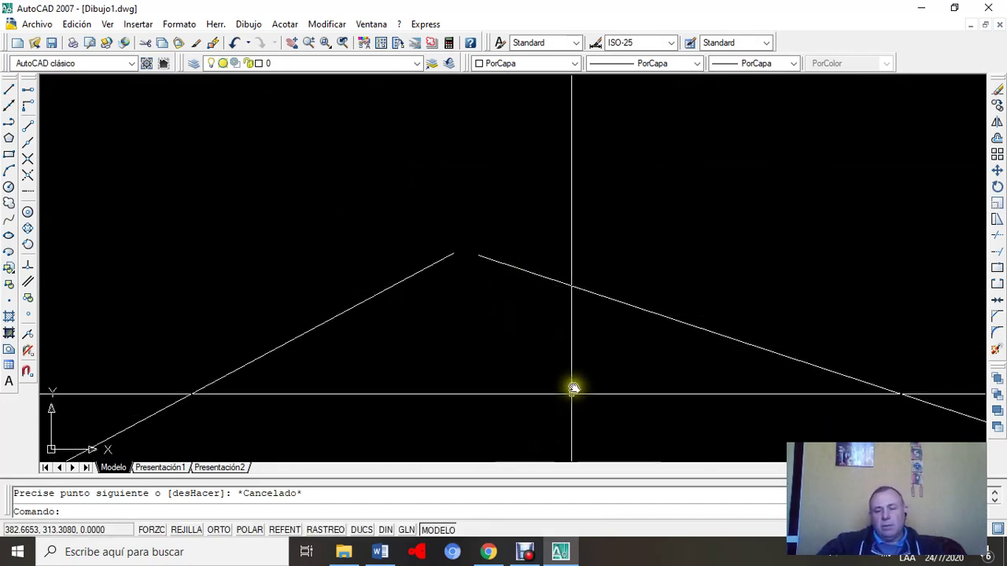
{"action": "left_click", "coordinate": [668, 227]}
{"action": "left_click", "coordinate": [589, 371]}
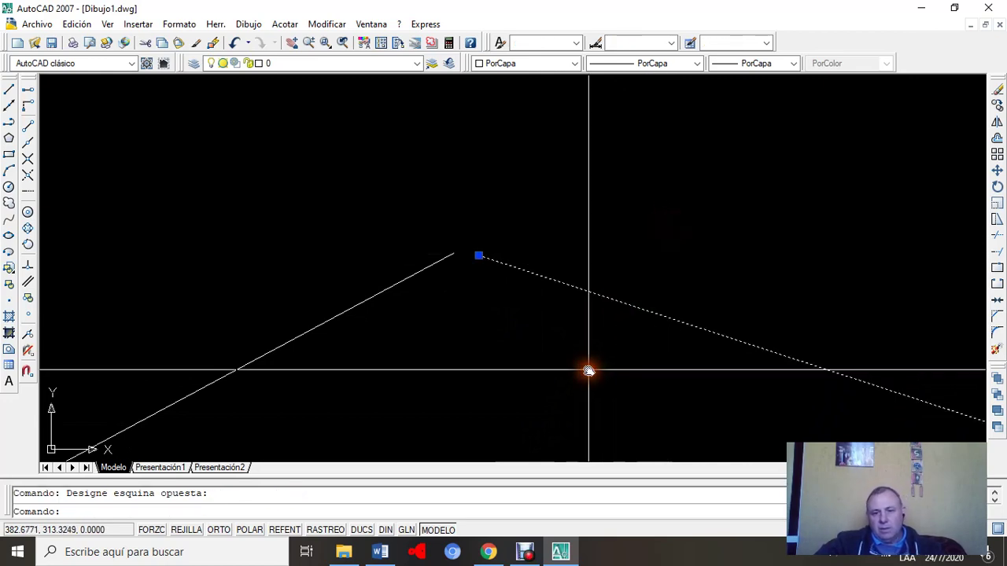
{"action": "key", "text": "Delete"}
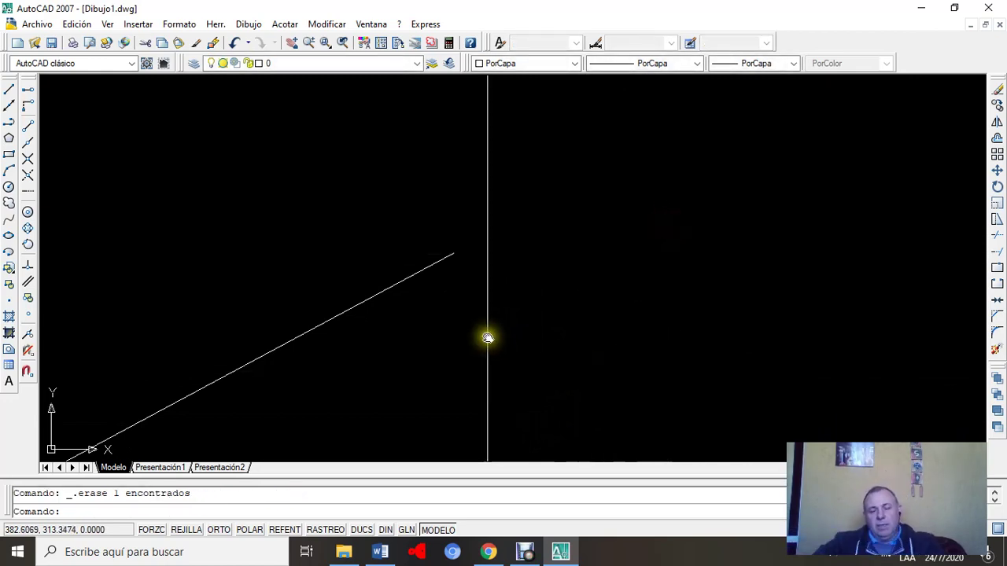
Step: Erase the remaining rising line so that the drawing area is empty
{"action": "mouse_move", "coordinate": [487, 338]}
{"action": "middle_mouse_down"}
{"action": "mouse_move", "coordinate": [480, 365]}
{"action": "mouse_move", "coordinate": [521, 215]}
{"action": "middle_mouse_up"}
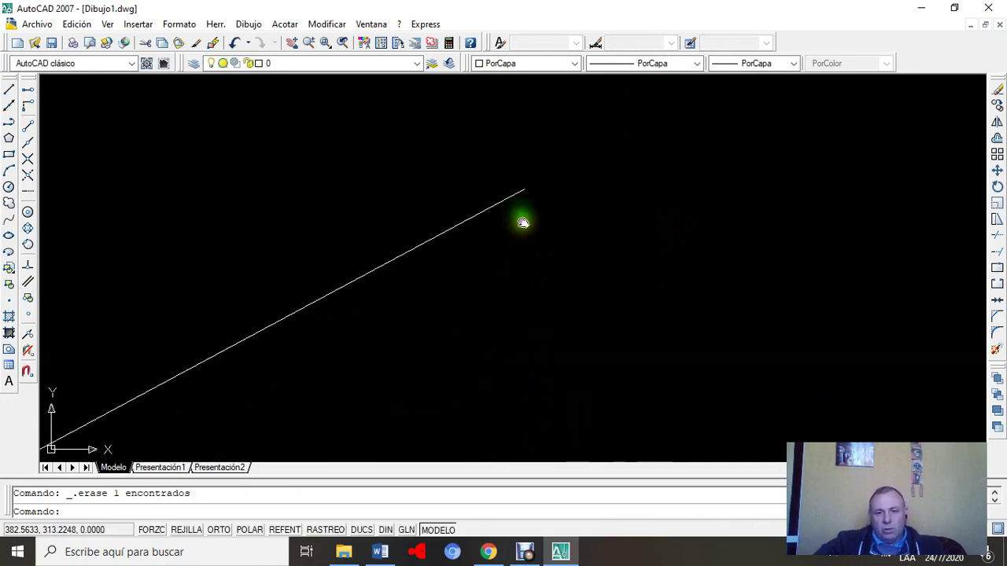
{"action": "scroll", "coordinate": [485, 306], "scroll_direction": "down", "scroll_amount": 2}
{"action": "mouse_move", "coordinate": [463, 337]}
{"action": "middle_mouse_down"}
{"action": "mouse_move", "coordinate": [461, 363]}
{"action": "mouse_move", "coordinate": [515, 234]}
{"action": "mouse_move", "coordinate": [467, 306]}
{"action": "mouse_move", "coordinate": [460, 339]}
{"action": "mouse_move", "coordinate": [506, 288]}
{"action": "middle_mouse_up"}
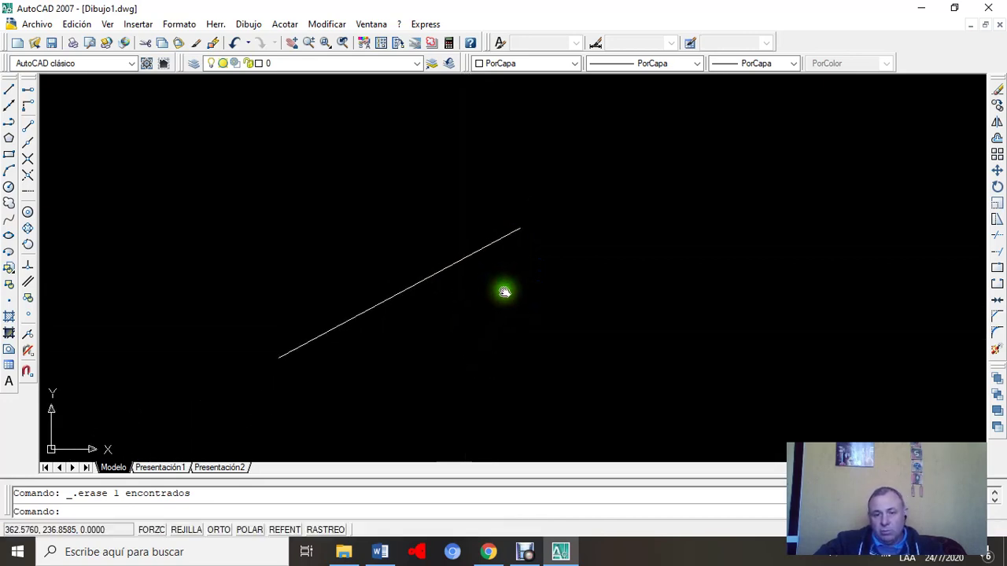
{"action": "scroll", "coordinate": [505, 288], "scroll_direction": "up", "scroll_amount": 2}
{"action": "left_click", "coordinate": [494, 215]}
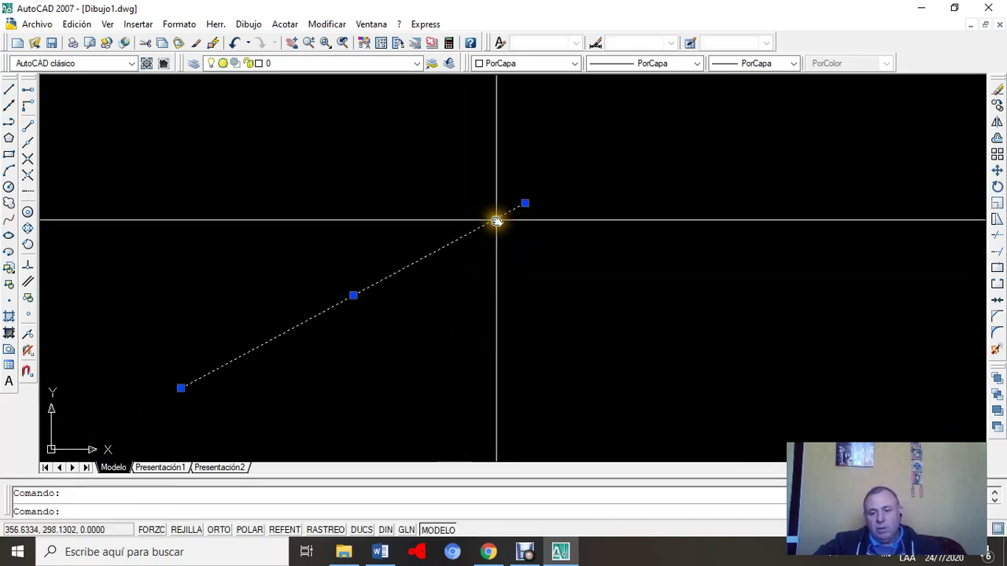
{"action": "key", "text": "Delete"}
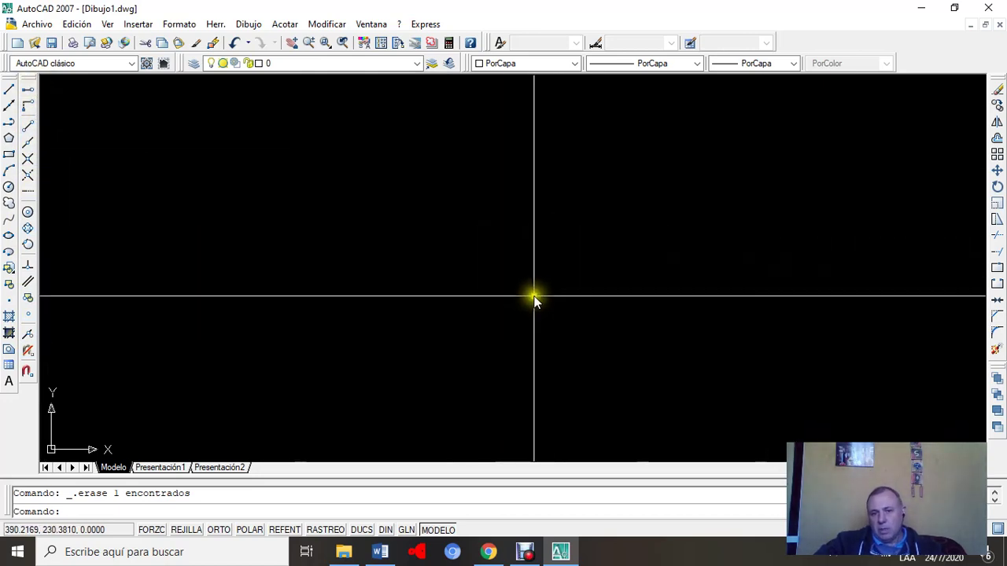
Step: Review the list of available drawing commands (Dibujo) without starting any of them
{"action": "left_click", "coordinate": [467, 279]}
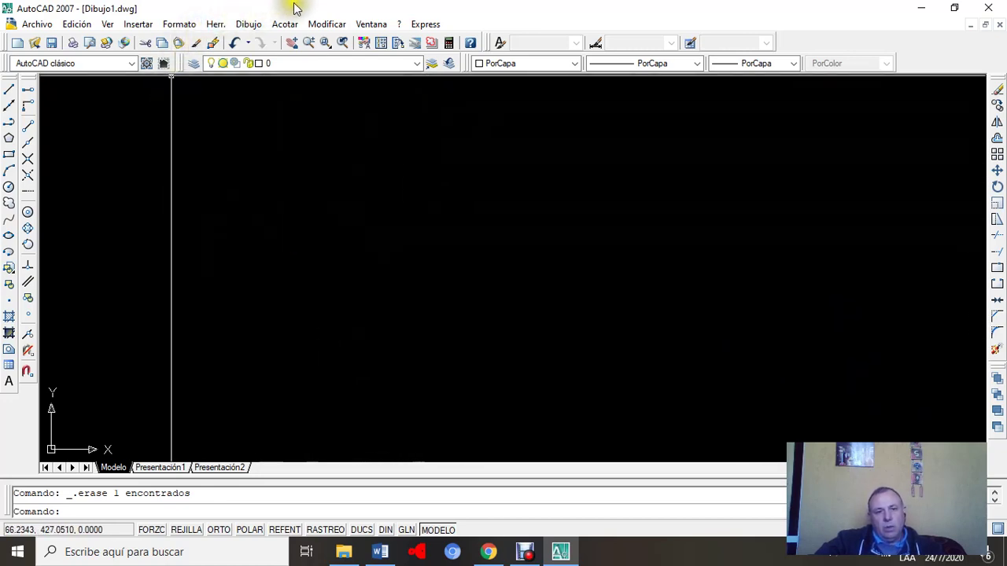
{"action": "left_click", "coordinate": [253, 23]}
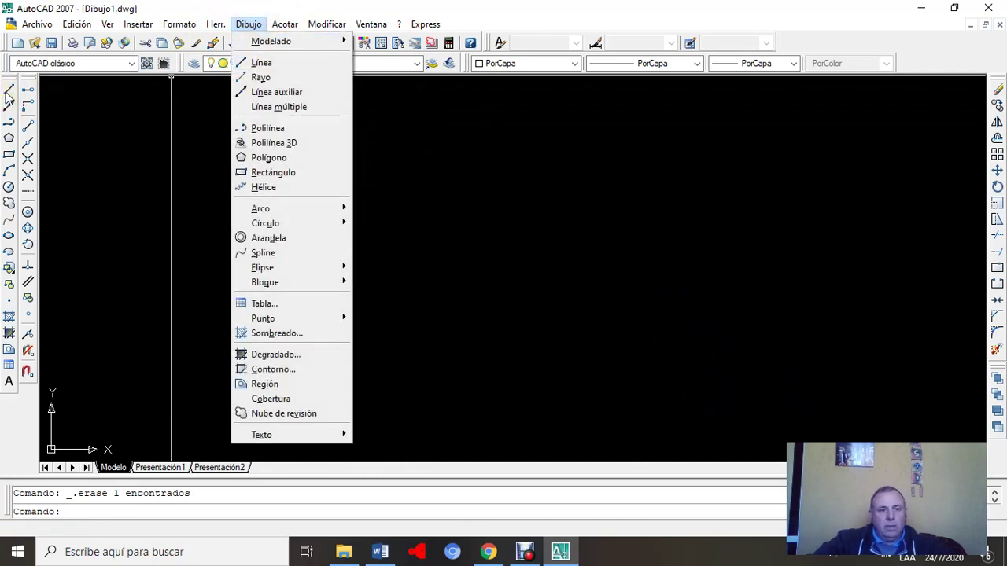
{"action": "left_click", "coordinate": [59, 112]}
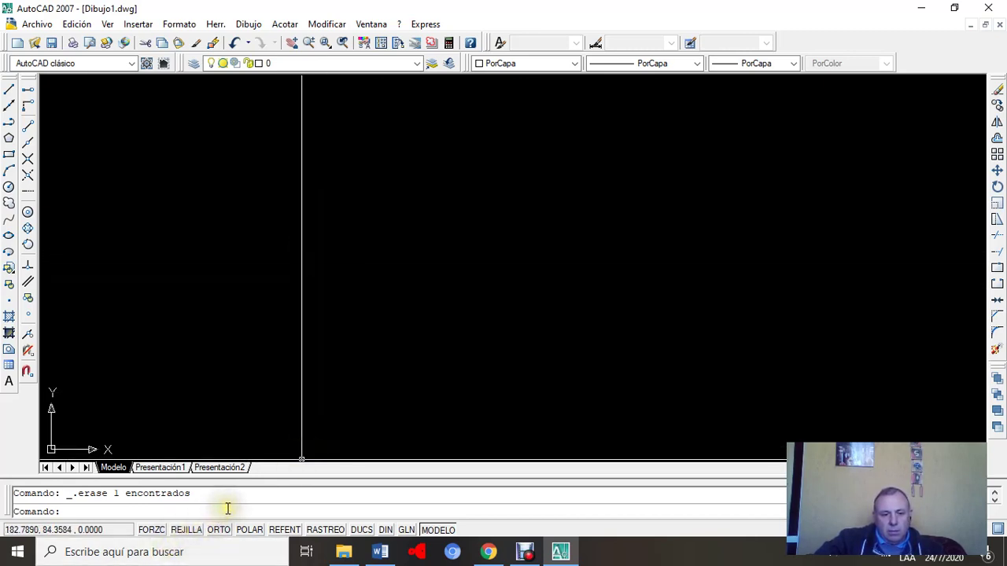
{"action": "left_click", "coordinate": [9, 92]}
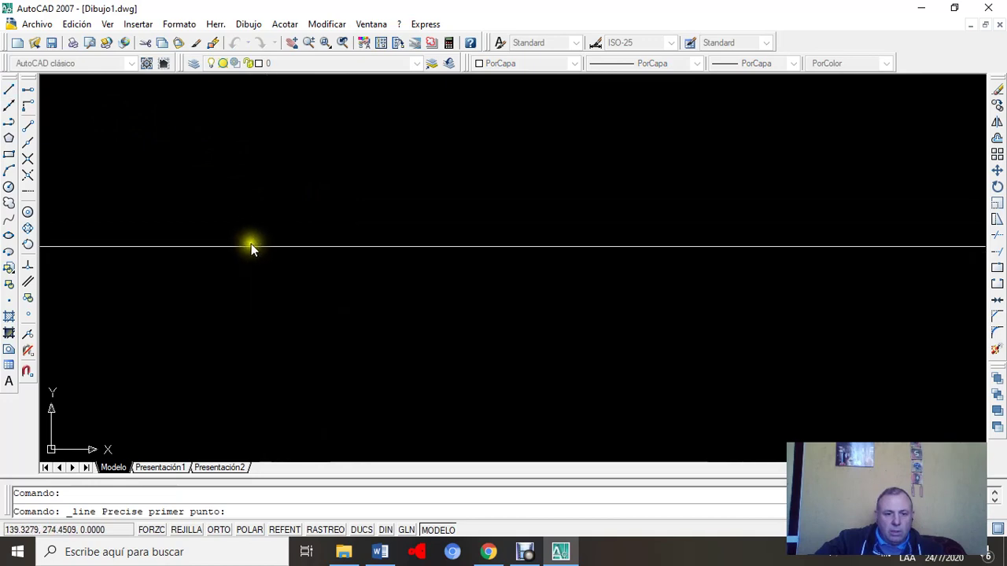
{"action": "left_click", "coordinate": [337, 275]}
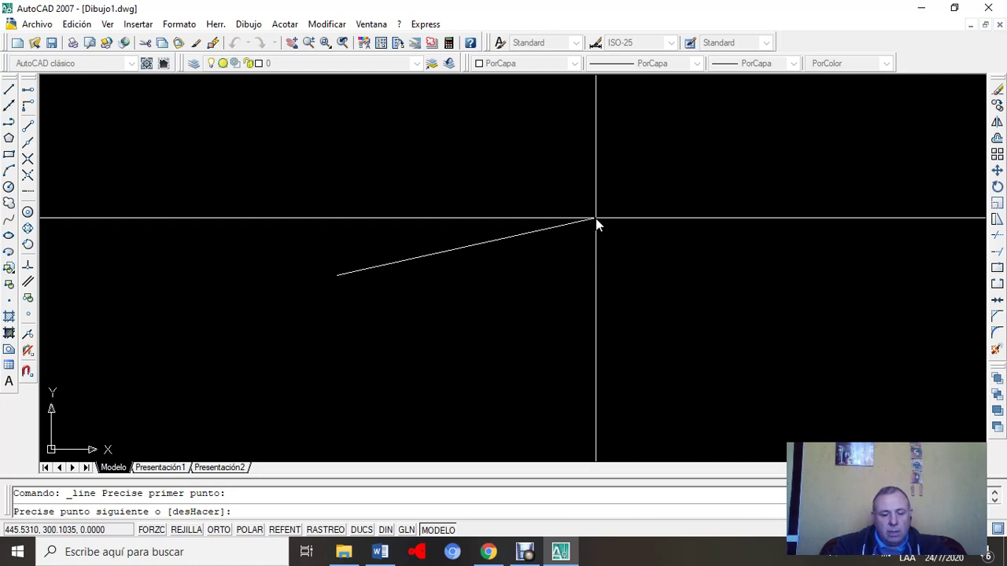
{"action": "type", "text": "@100,0"}
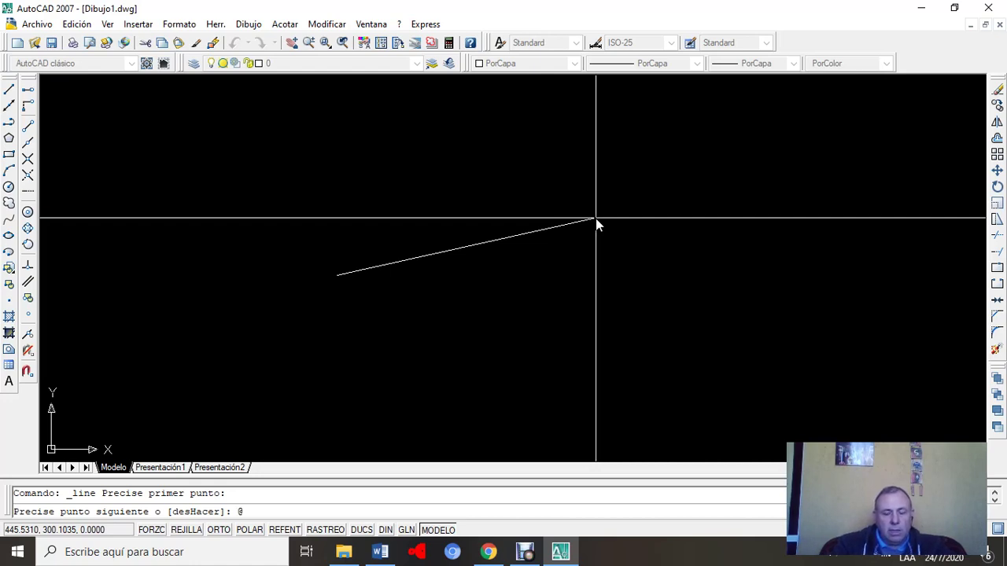
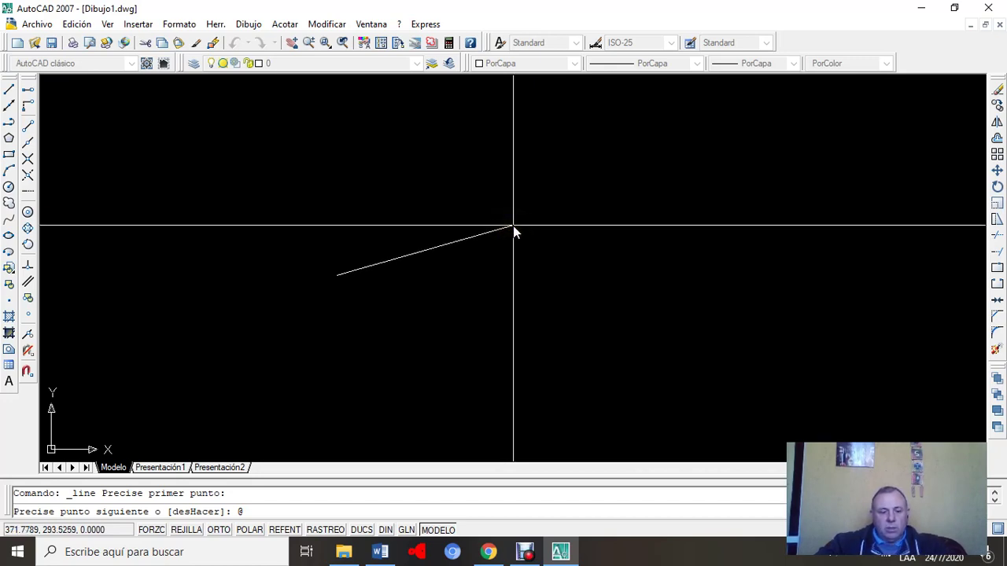
{"action": "type", "text": "100"}
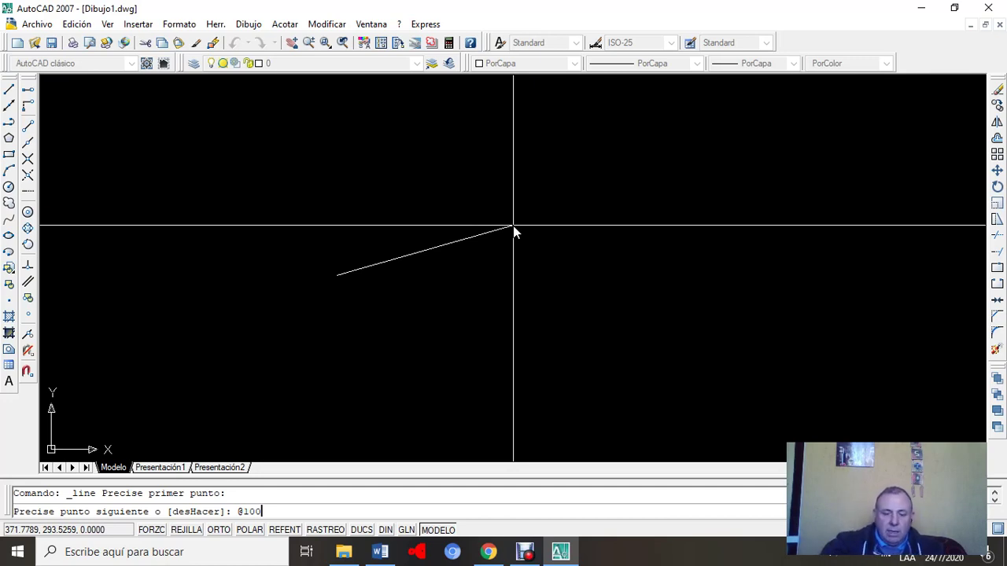
{"action": "type", "text": ","}
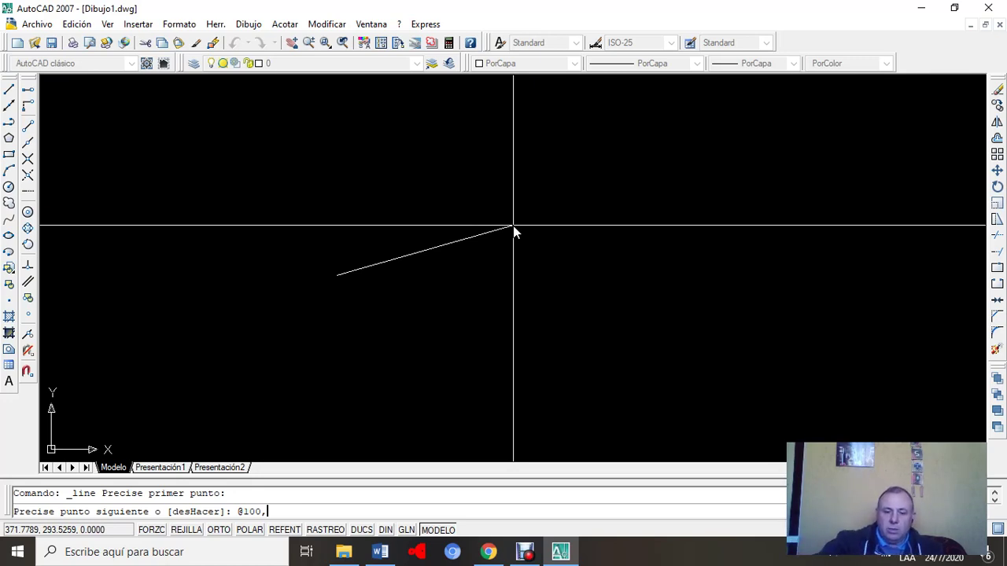
{"action": "type", "text": "0"}
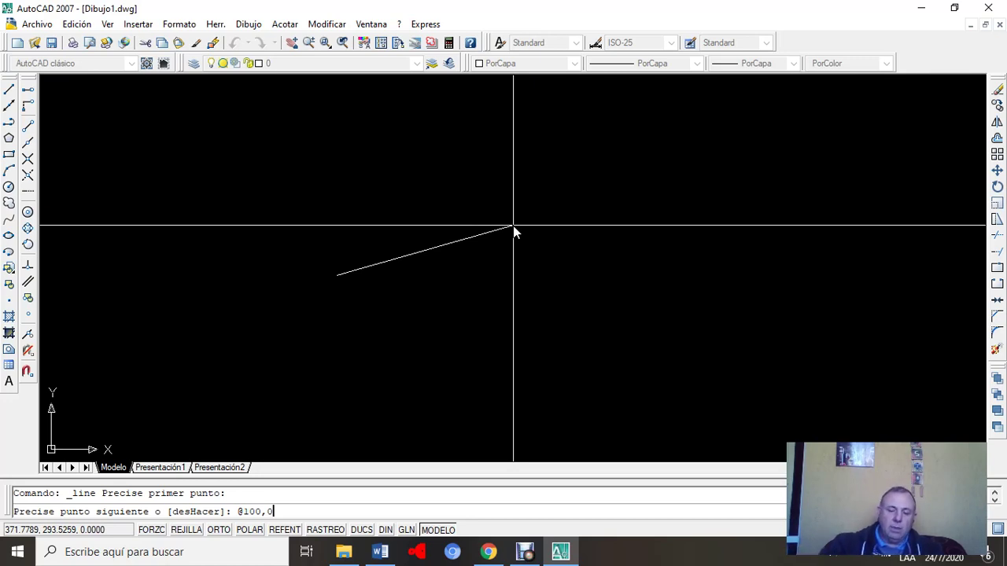
{"action": "key", "text": "Return"}
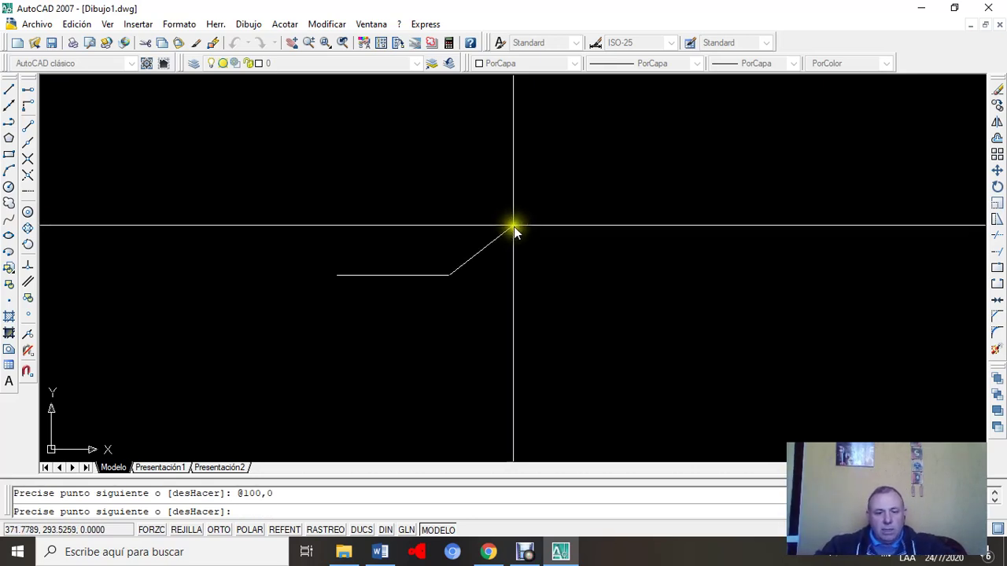
{"action": "key", "text": "Escape"}
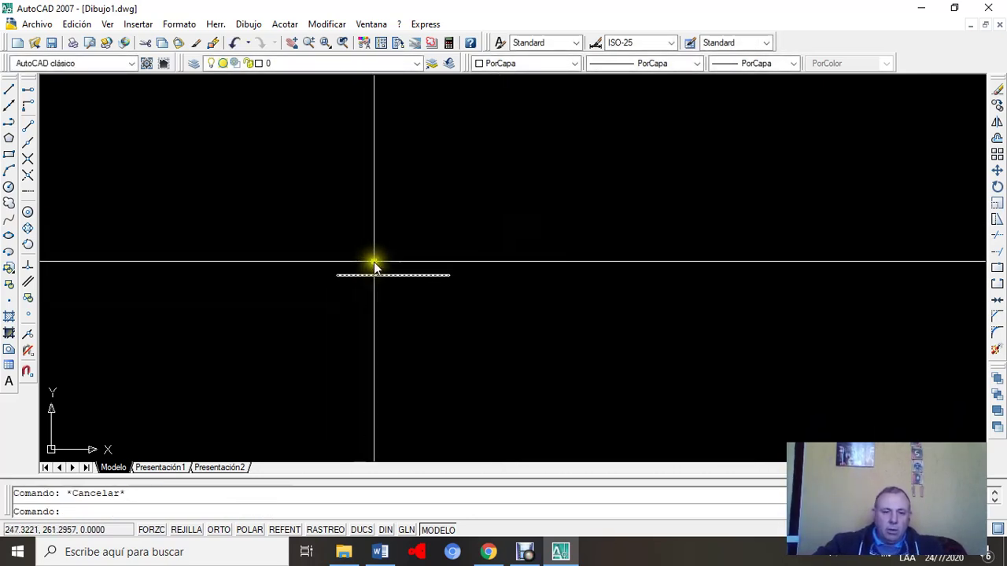
Step: Add a linear dimension between the line's two endpoints, using endpoint snaps, and place it above the line
{"action": "scroll", "coordinate": [381, 283], "scroll_direction": "up", "scroll_amount": 3}
{"action": "scroll", "coordinate": [382, 287], "scroll_direction": "up", "scroll_amount": 2}
{"action": "middle_click_drag", "start_coordinate": [391, 281], "coordinate": [474, 304]}
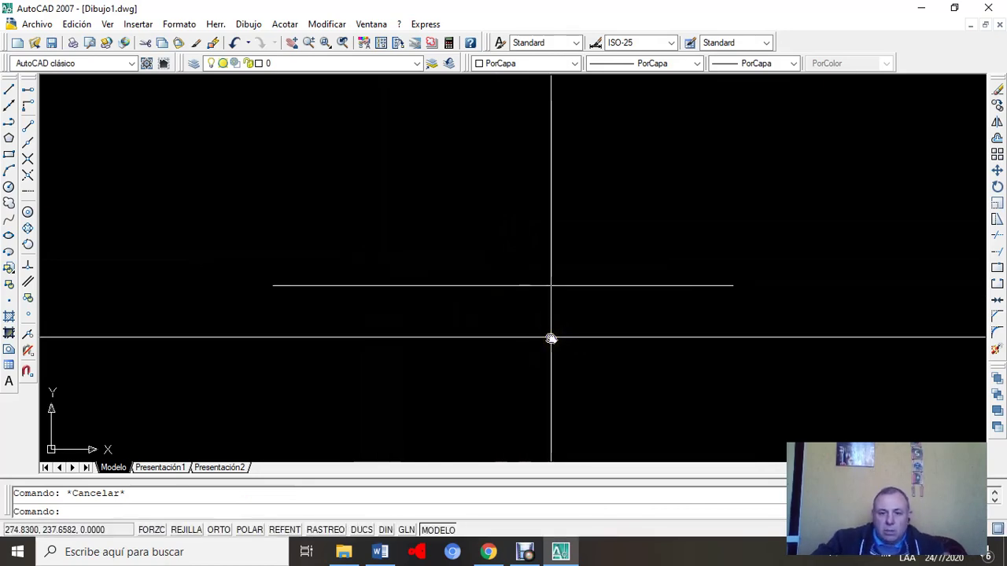
{"action": "left_click", "coordinate": [279, 25]}
{"action": "left_click", "coordinate": [320, 61]}
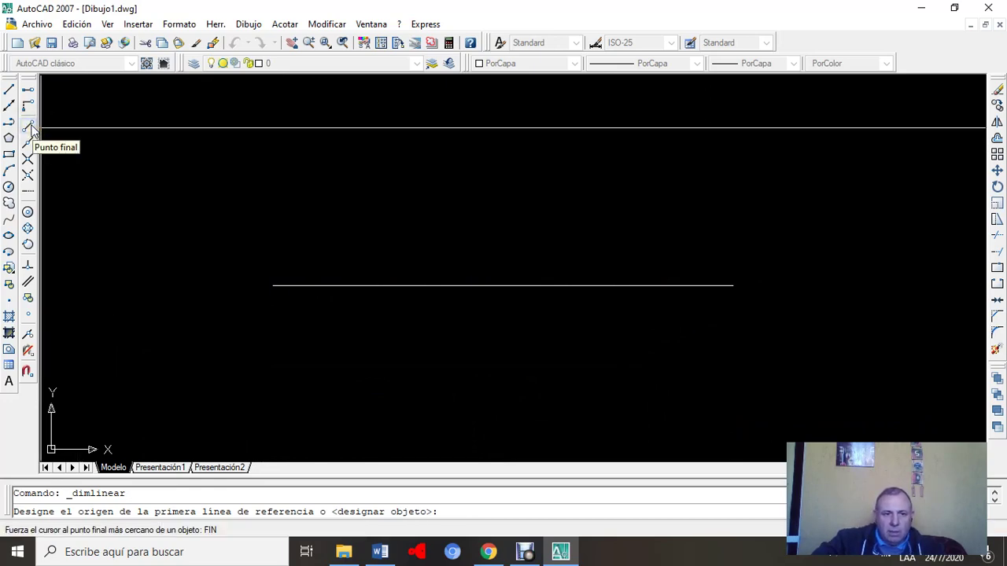
{"action": "left_click", "coordinate": [29, 127]}
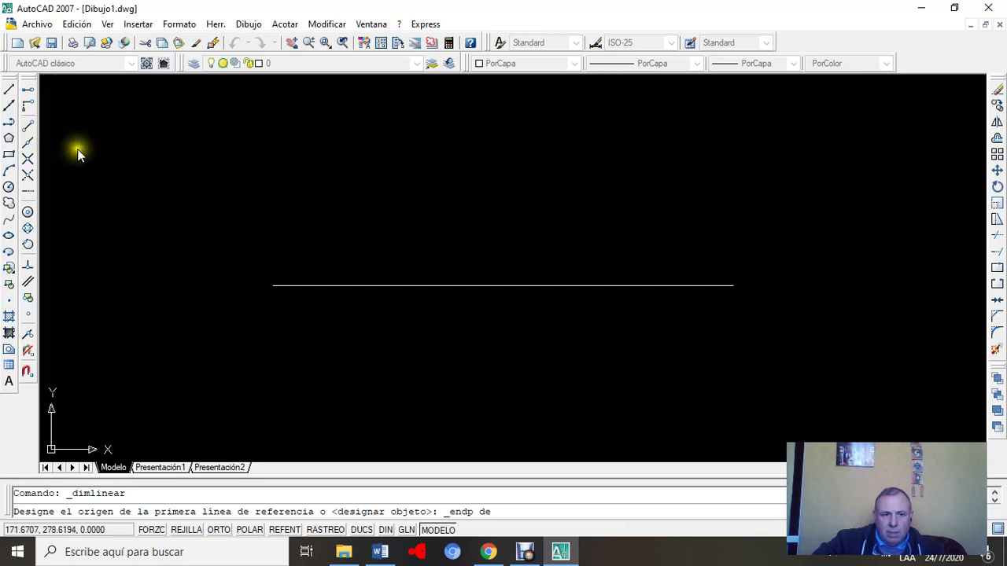
{"action": "left_click", "coordinate": [297, 288]}
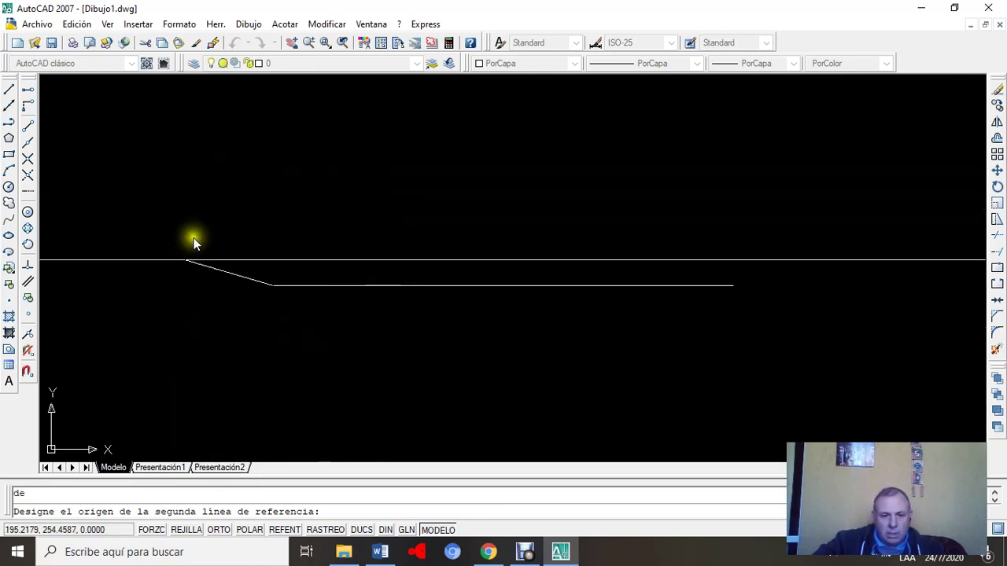
{"action": "left_click", "coordinate": [27, 137]}
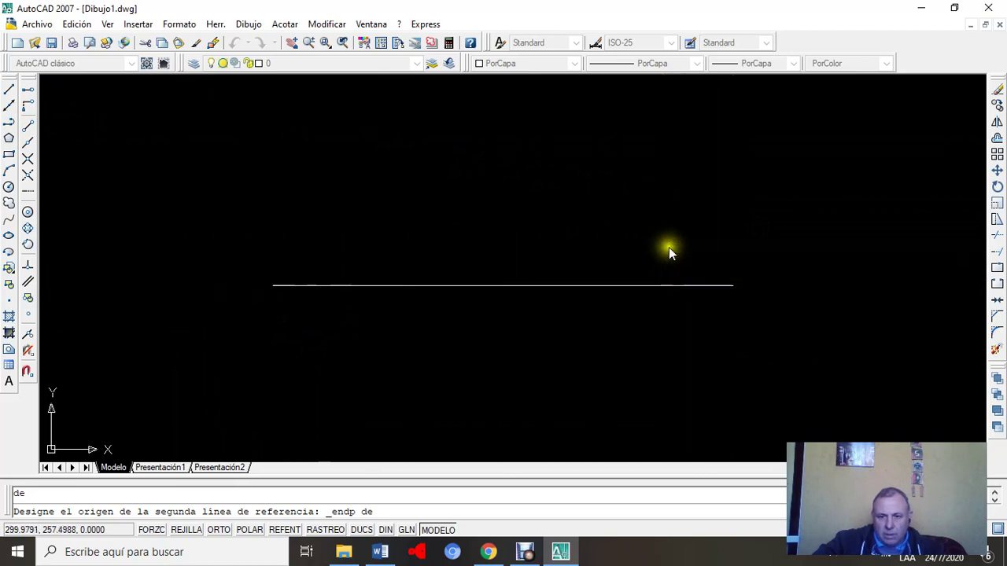
{"action": "left_click", "coordinate": [733, 286]}
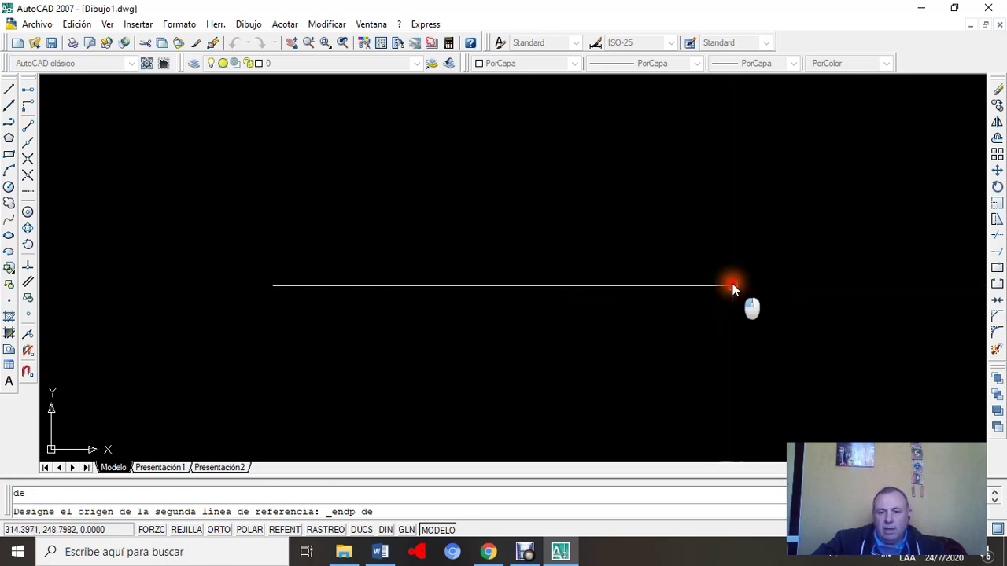
{"action": "left_click", "coordinate": [726, 224]}
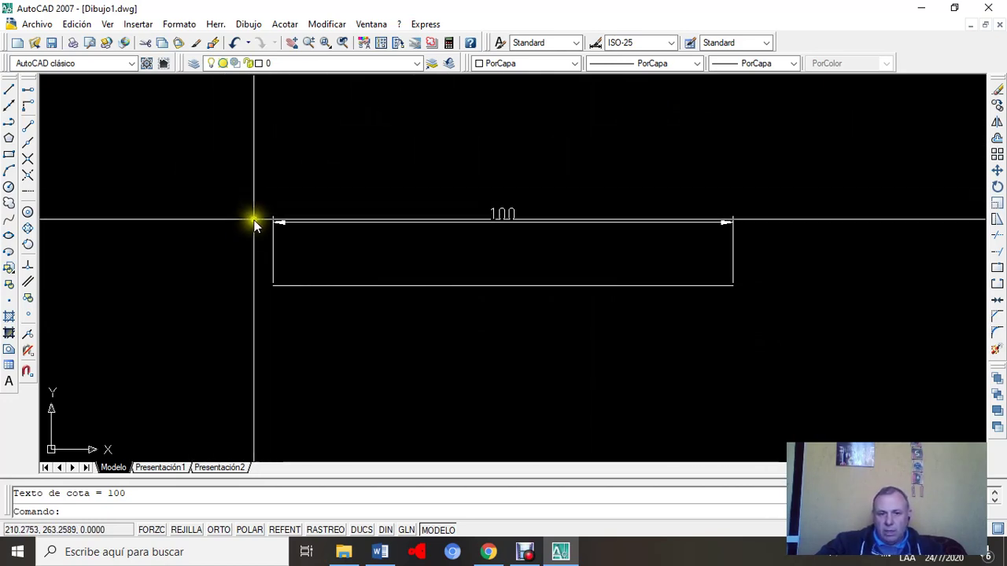
Step: Select the line and its dimension with a window enclosing both completely, and clear the selection
{"action": "left_click", "coordinate": [181, 139]}
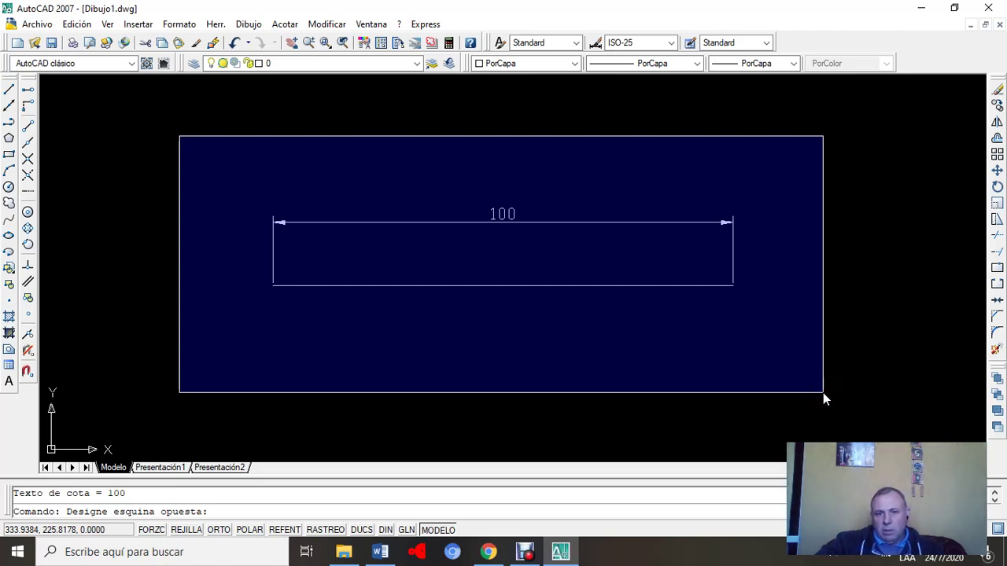
{"action": "left_click", "coordinate": [822, 393]}
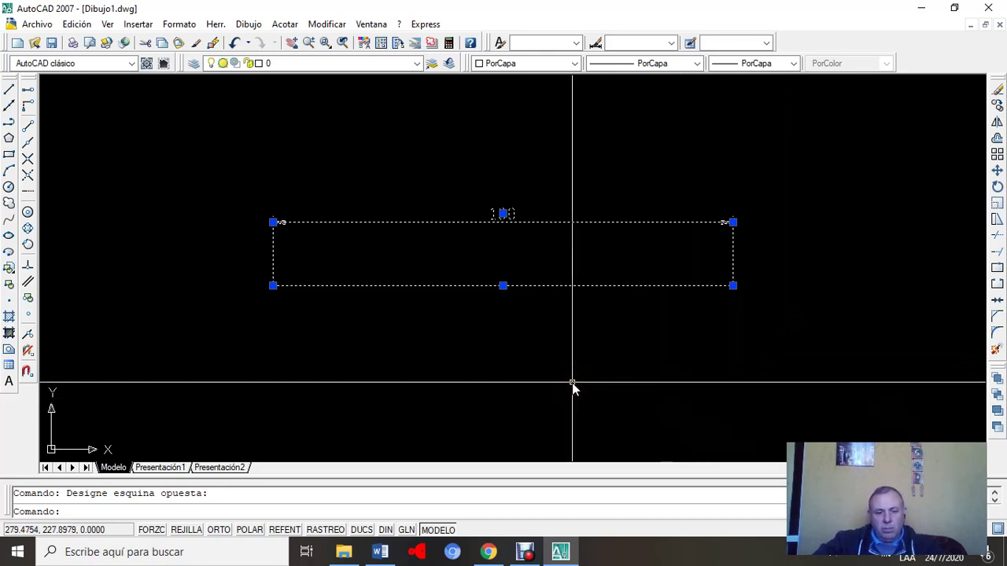
{"action": "key", "text": "Escape"}
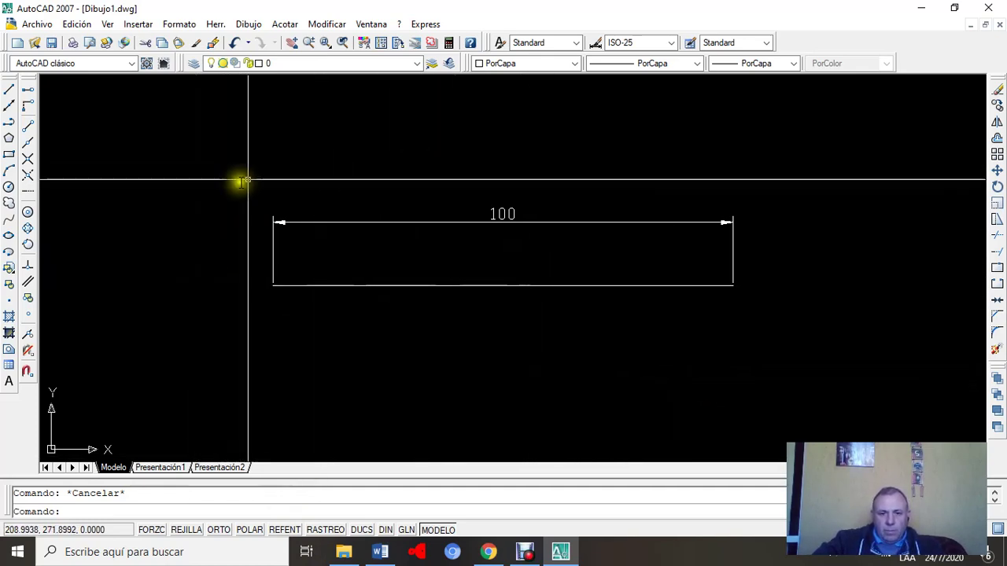
Step: Try twice to select the line and its dimension with left-to-right windows that leave their right ends outside
{"action": "left_click", "coordinate": [212, 169]}
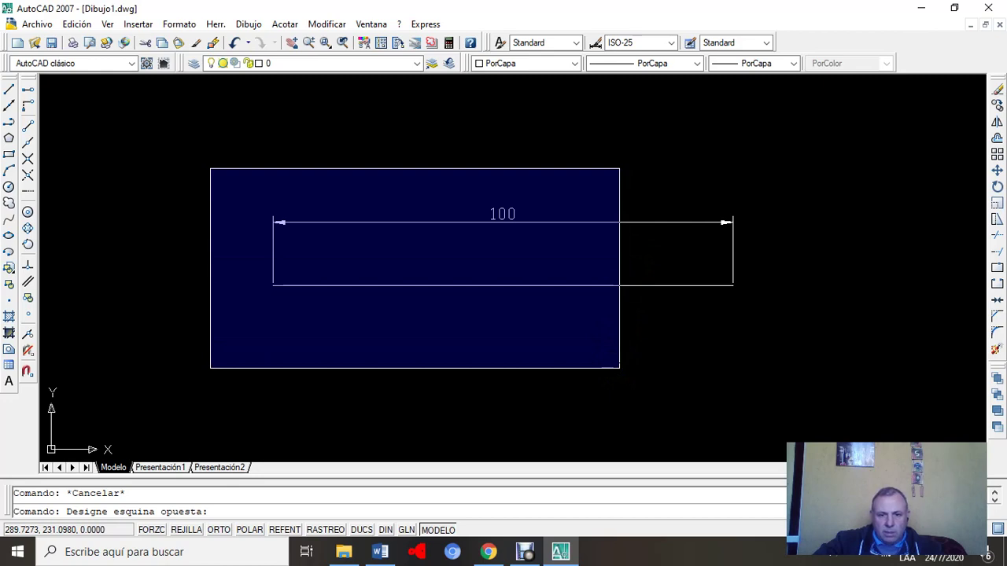
{"action": "left_click", "coordinate": [619, 367]}
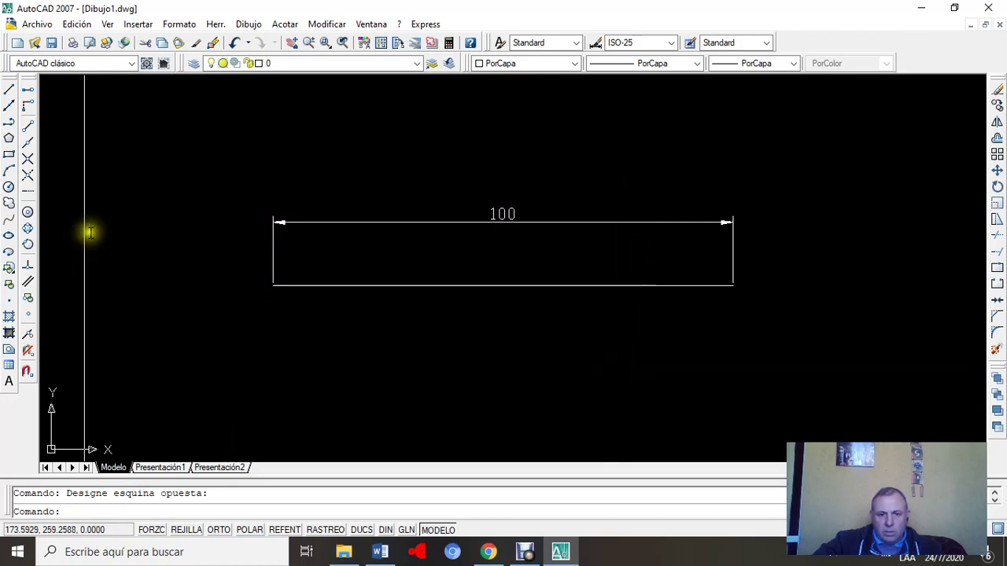
{"action": "left_click", "coordinate": [235, 140]}
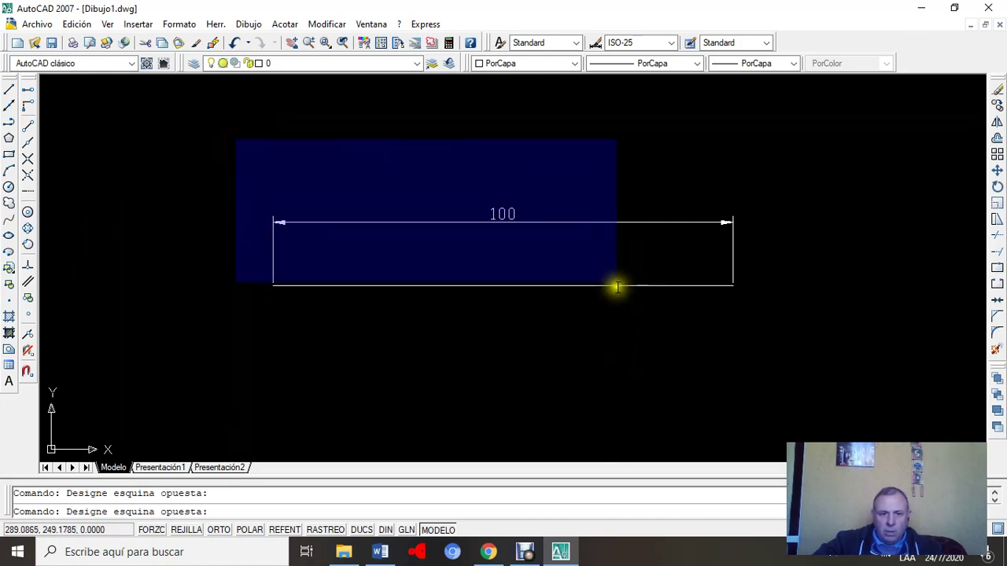
{"action": "left_click", "coordinate": [633, 362]}
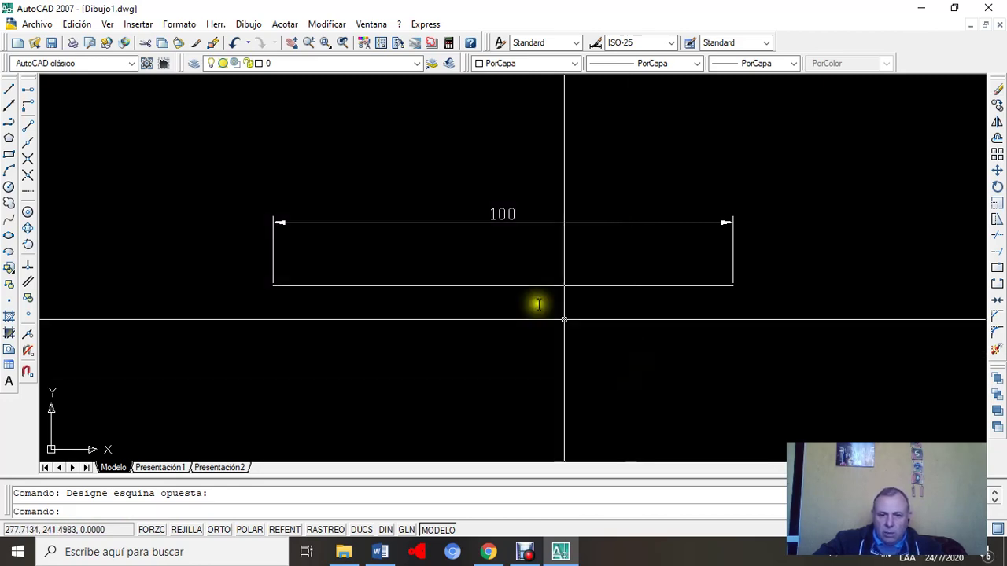
Step: Select the line and dimension with a full left-to-right window, clear it, and make a right-to-left crossing selection over only their right half
{"action": "left_click", "coordinate": [236, 139]}
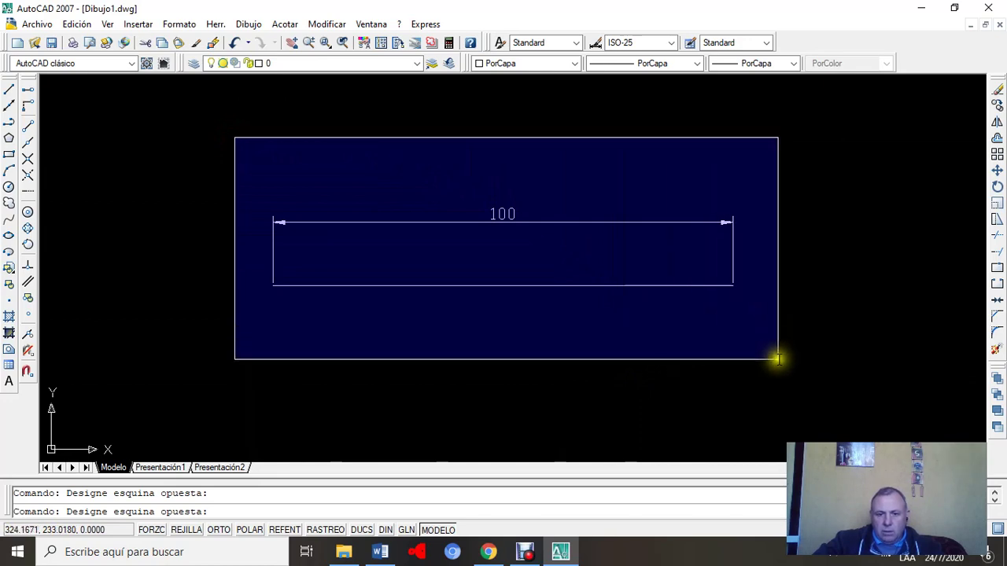
{"action": "left_click", "coordinate": [781, 363]}
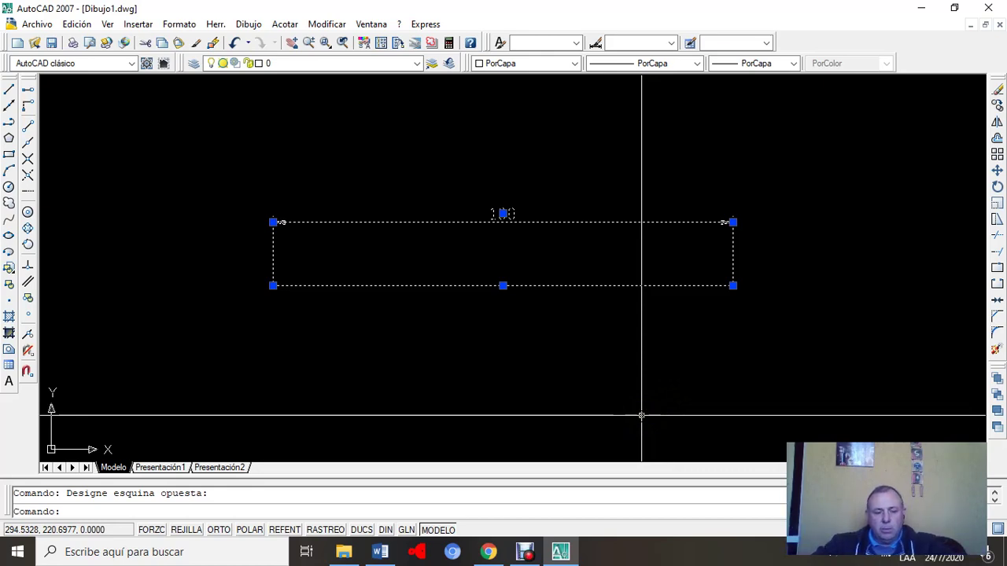
{"action": "key", "text": "Escape"}
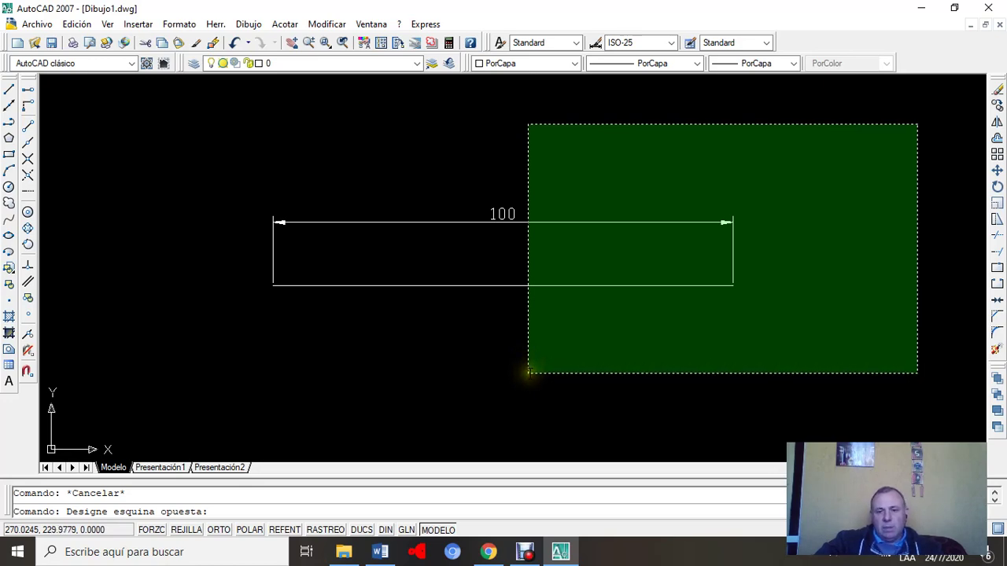
{"action": "left_click", "coordinate": [528, 373]}
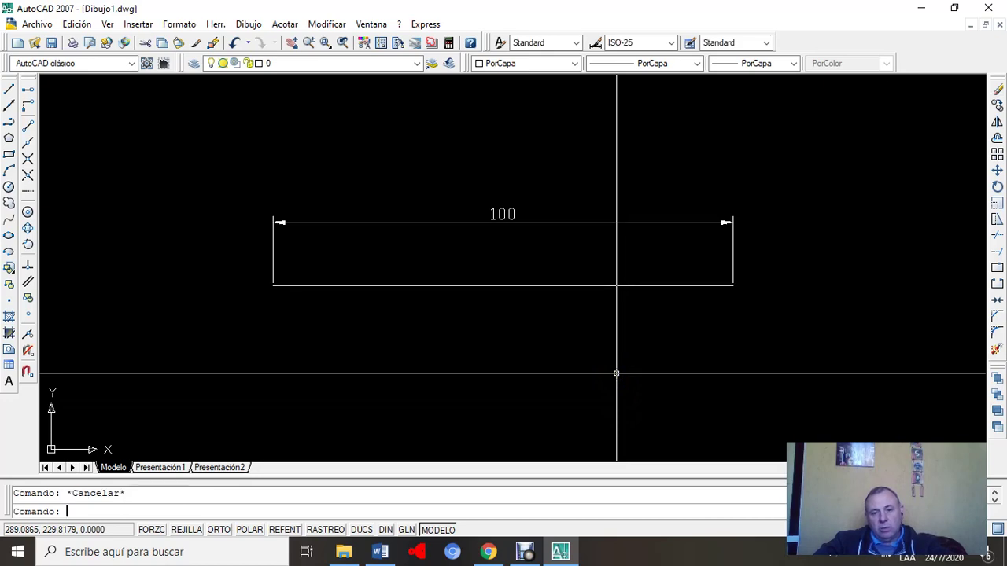
Step: Select the line and dimension with a full left-to-right window and with a full right-to-left crossing window, clearing each selection
{"action": "left_click", "coordinate": [143, 109]}
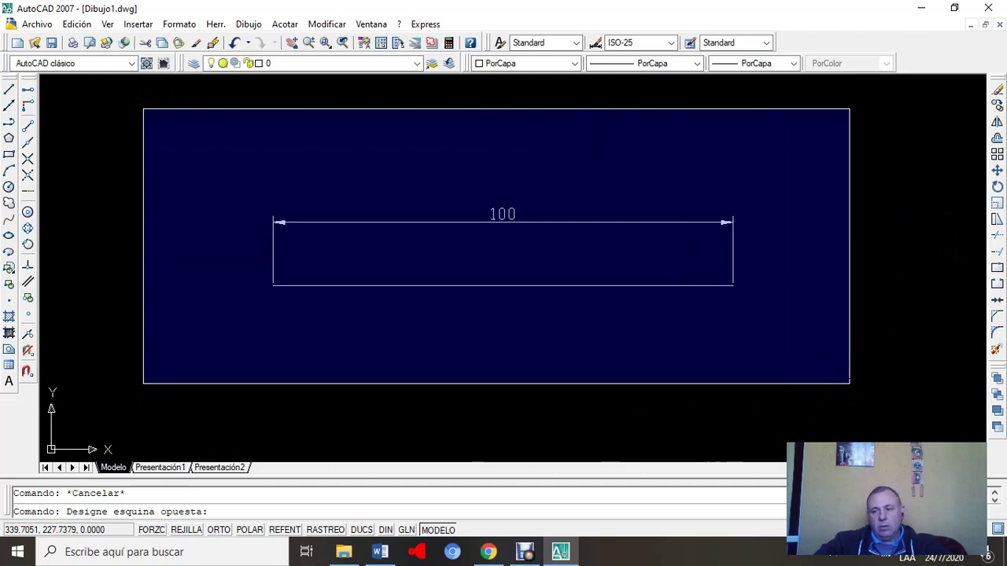
{"action": "left_click", "coordinate": [850, 383]}
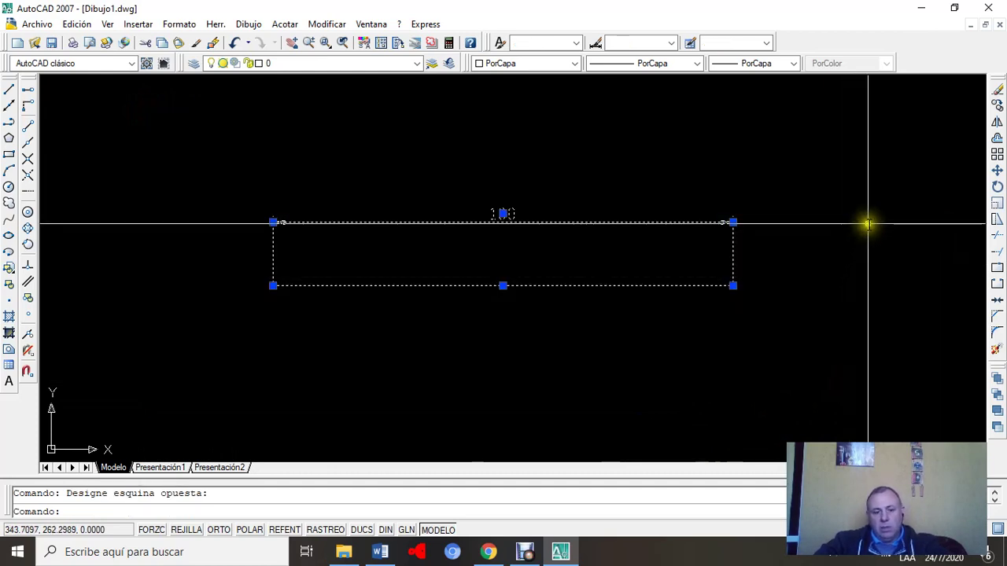
{"action": "key", "text": "Escape"}
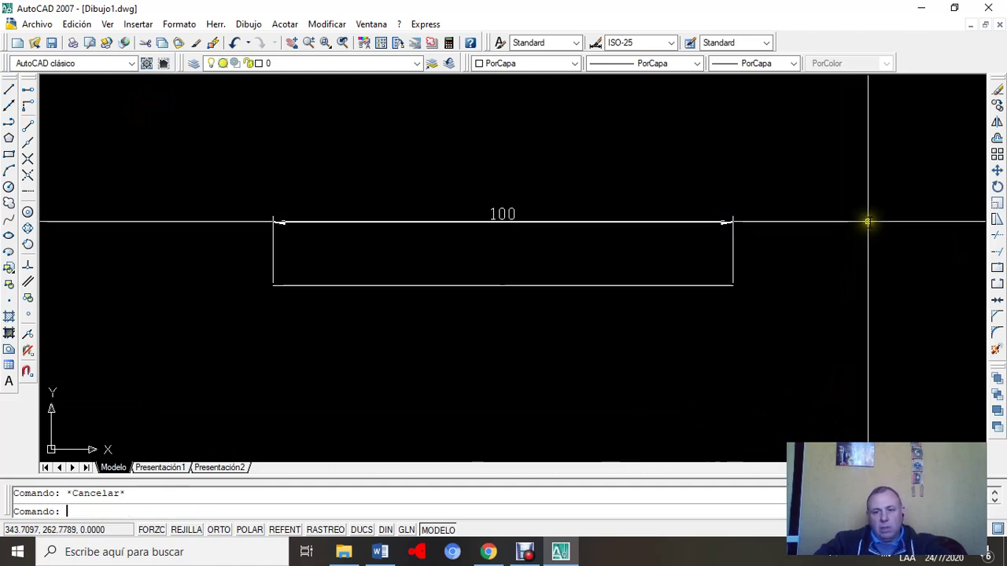
{"action": "left_click", "coordinate": [937, 121]}
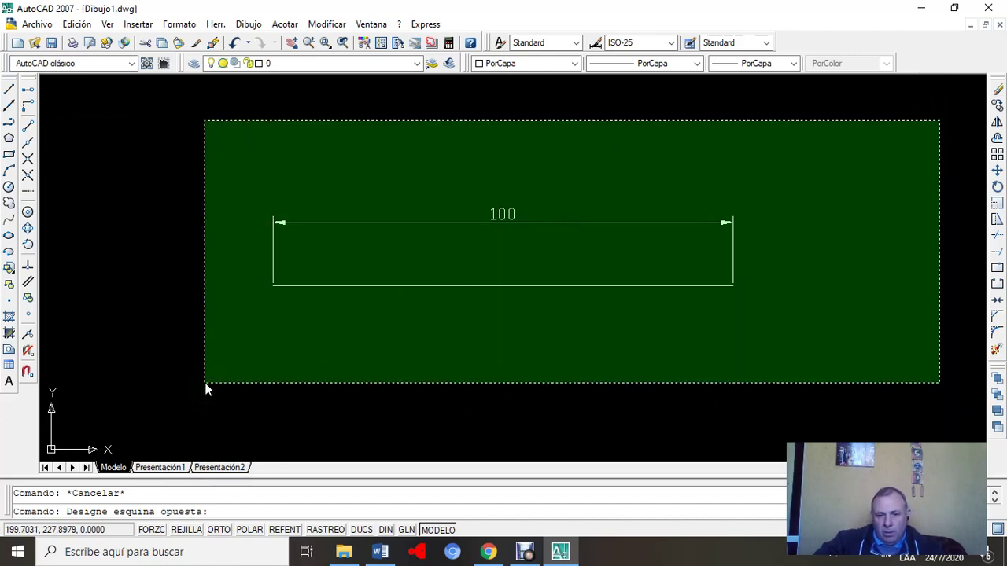
{"action": "left_click", "coordinate": [210, 386]}
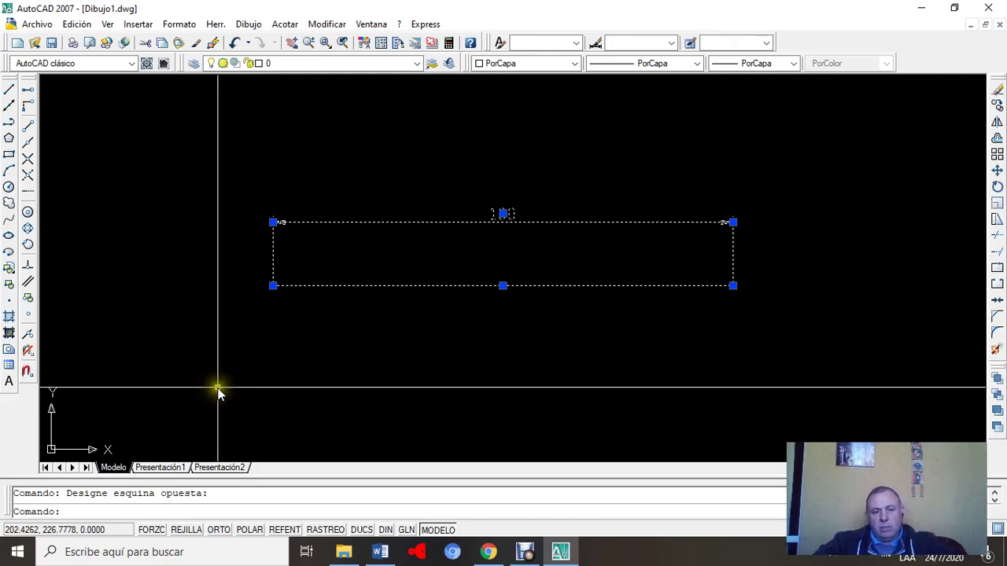
{"action": "key", "text": "Escape"}
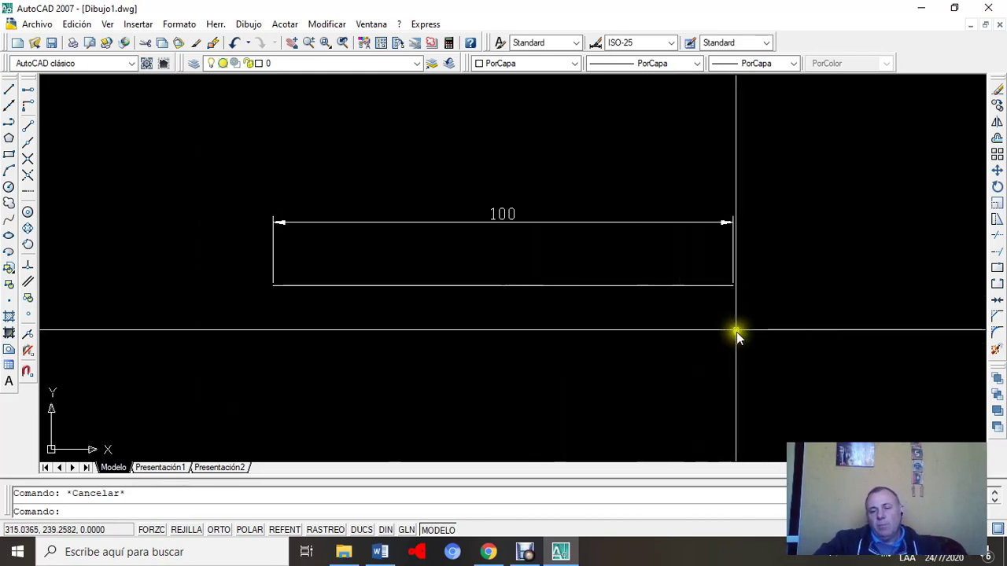
{"action": "scroll", "coordinate": [773, 296], "scroll_direction": "down", "scroll_amount": 2}
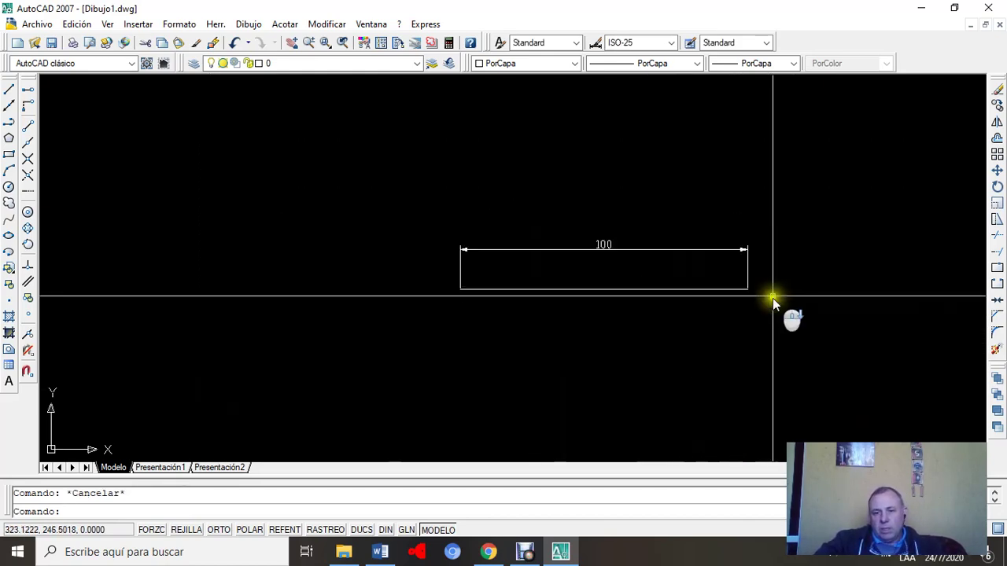
{"action": "middle_click_drag", "start_coordinate": [773, 296], "coordinate": [661, 336]}
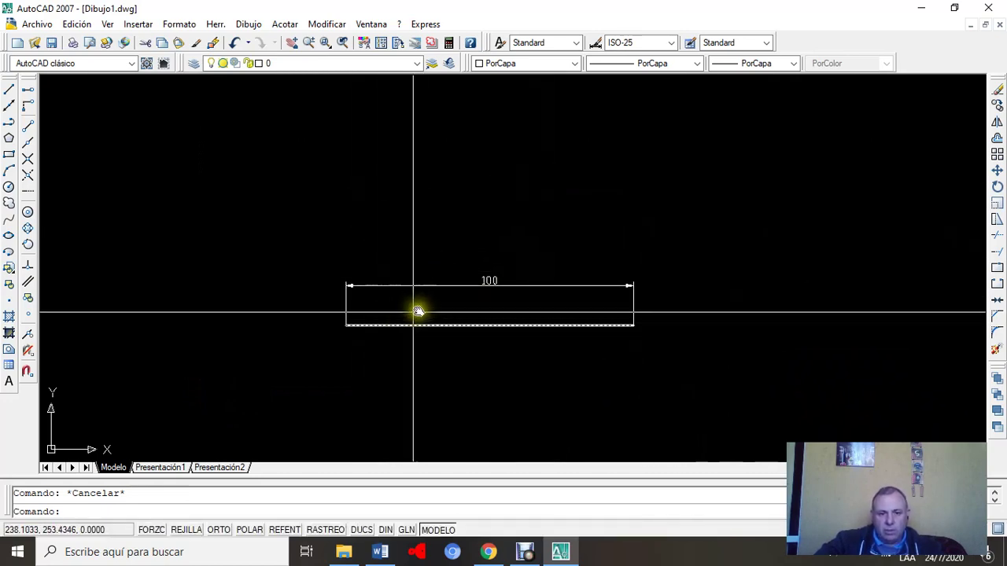
Step: Erase the horizontal line's 100 dimension by picking it with a right-to-left crossing window that leaves the line out
{"action": "left_click", "coordinate": [556, 257]}
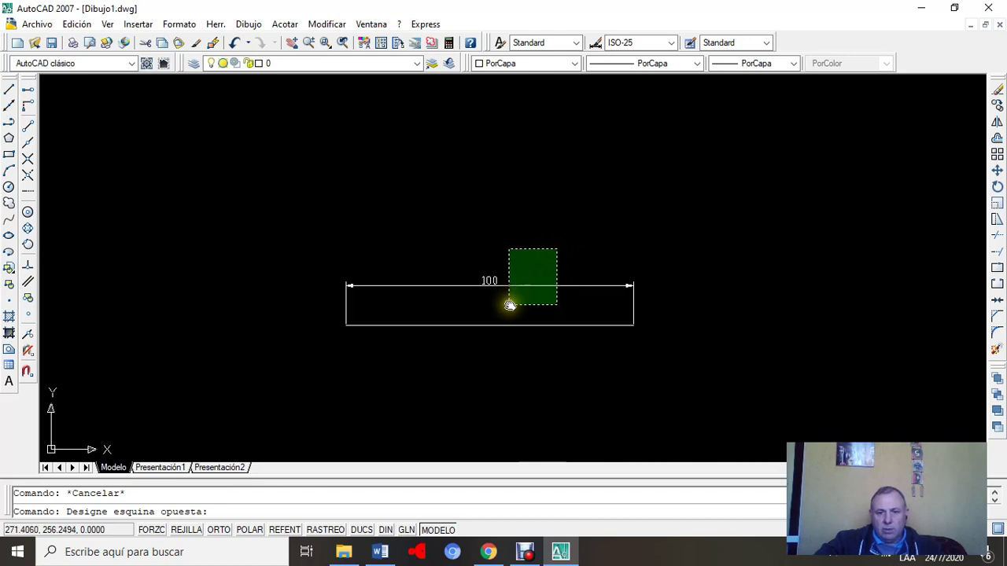
{"action": "left_click", "coordinate": [510, 305]}
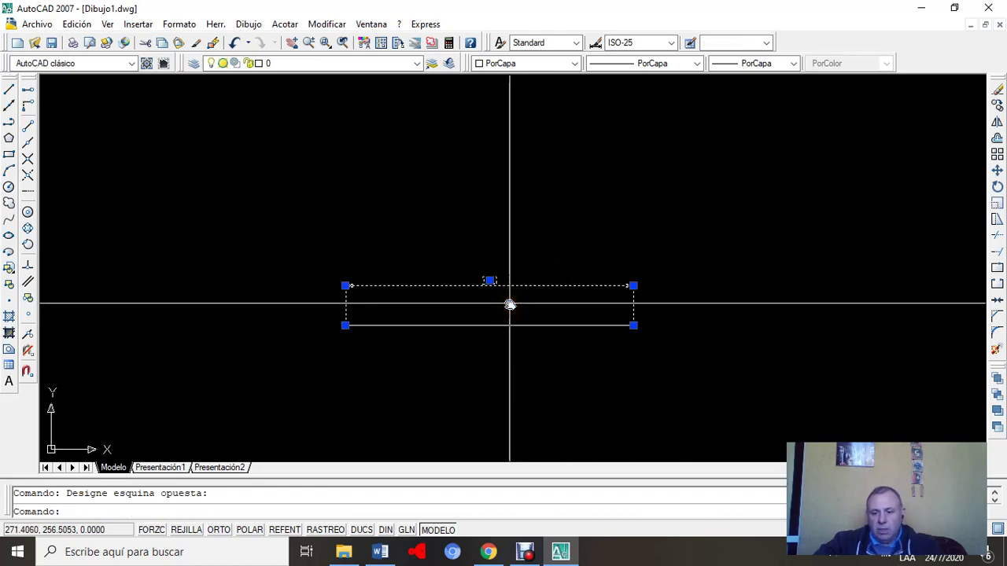
{"action": "key", "text": "Delete"}
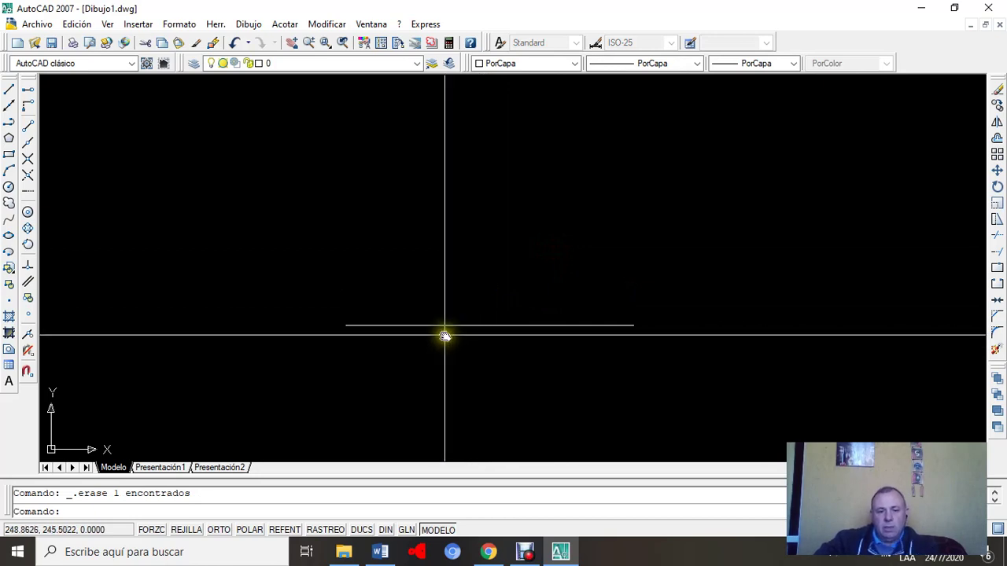
Step: Draw a vertical line from the horizontal line's left endpoint using the relative coordinate @0,100, and end the Line command
{"action": "middle_click_drag", "start_coordinate": [446, 340], "coordinate": [442, 383]}
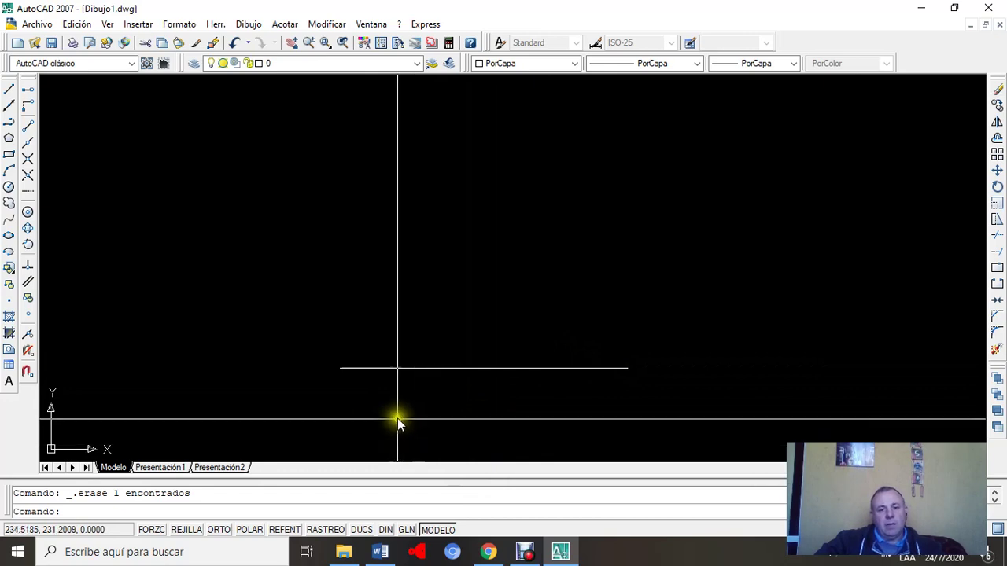
{"action": "left_click", "coordinate": [8, 91]}
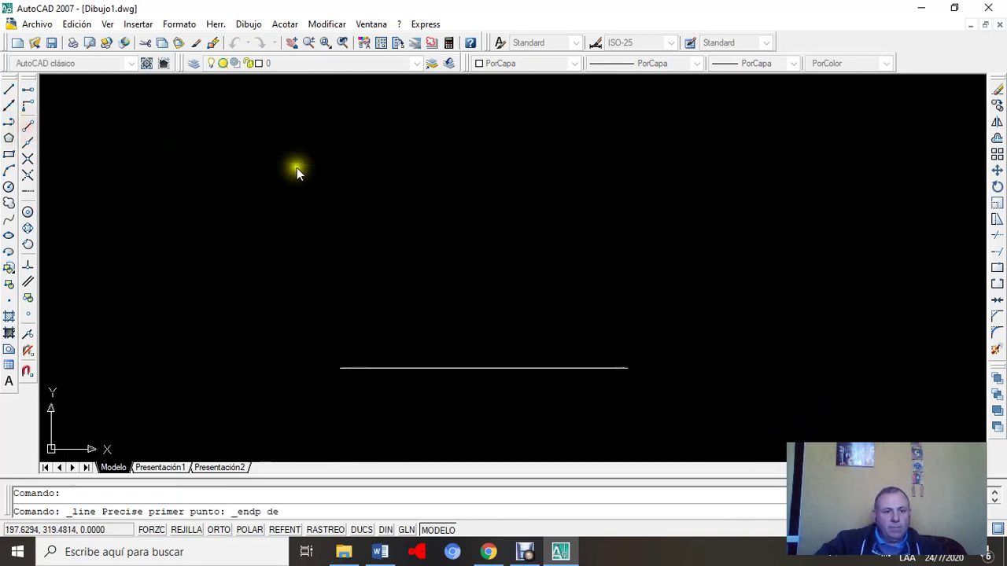
{"action": "left_click", "coordinate": [344, 373]}
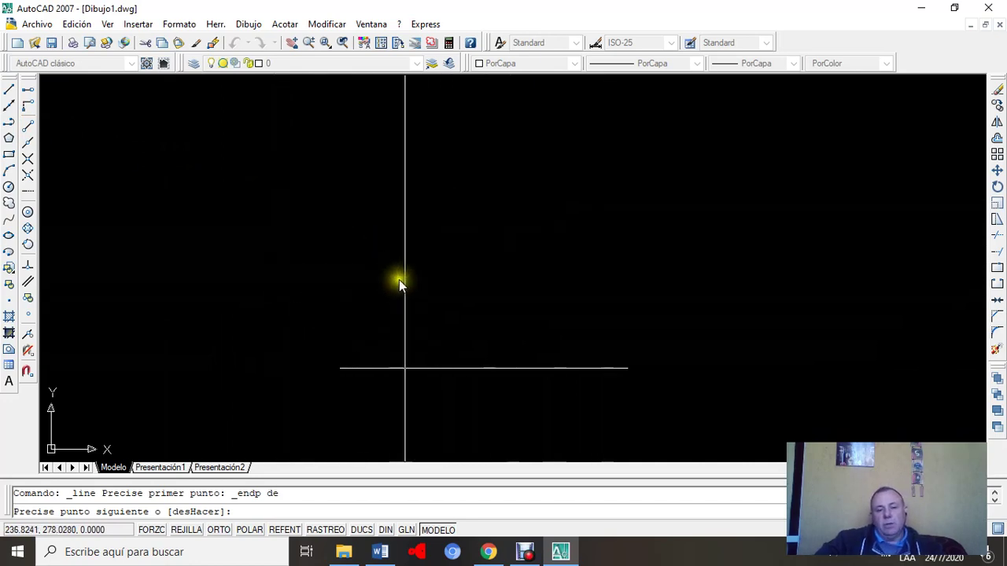
{"action": "left_click", "coordinate": [355, 251]}
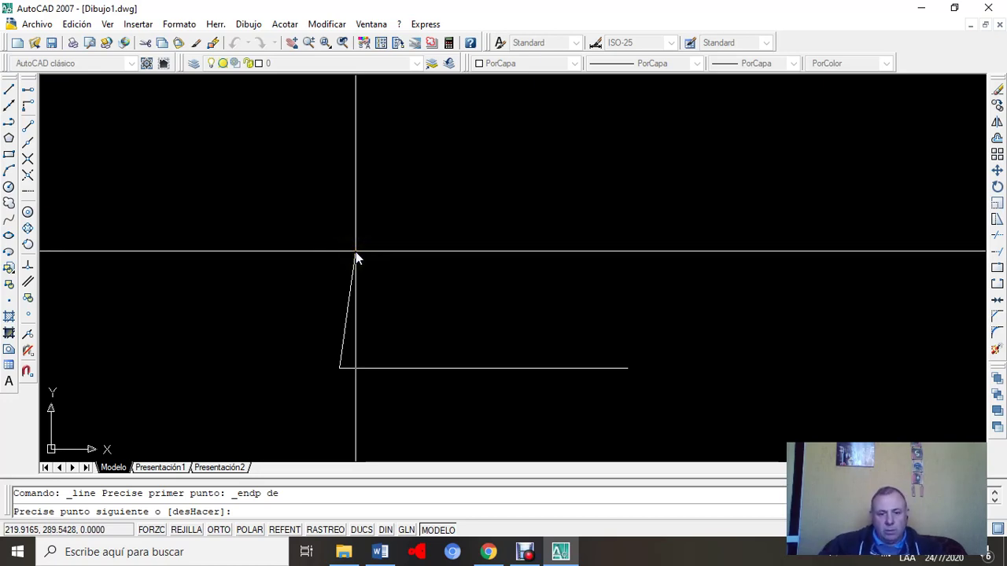
{"action": "left_click", "coordinate": [355, 250]}
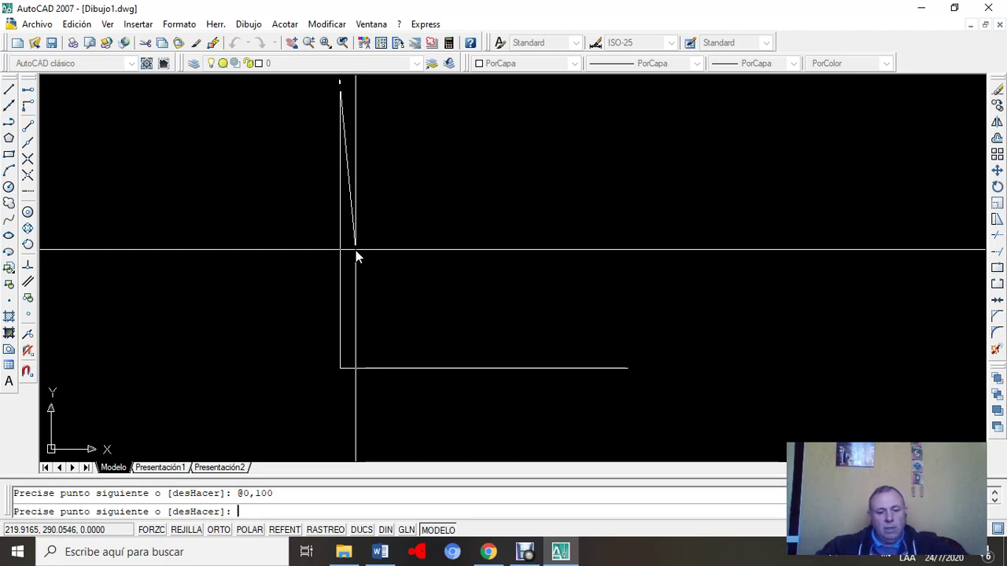
{"action": "key", "text": "Escape"}
{"action": "scroll", "coordinate": [416, 220], "scroll_direction": "down", "scroll_amount": 2}
{"action": "mouse_move", "coordinate": [438, 206]}
{"action": "middle_mouse_down"}
{"action": "mouse_move", "coordinate": [367, 218]}
{"action": "mouse_move", "coordinate": [382, 231]}
{"action": "middle_mouse_up"}
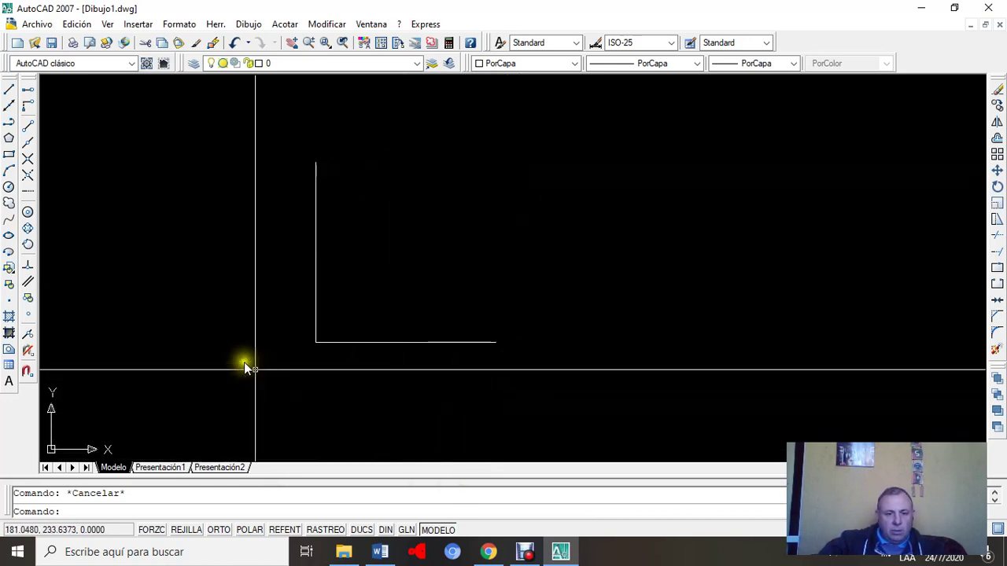
{"action": "left_click", "coordinate": [10, 92]}
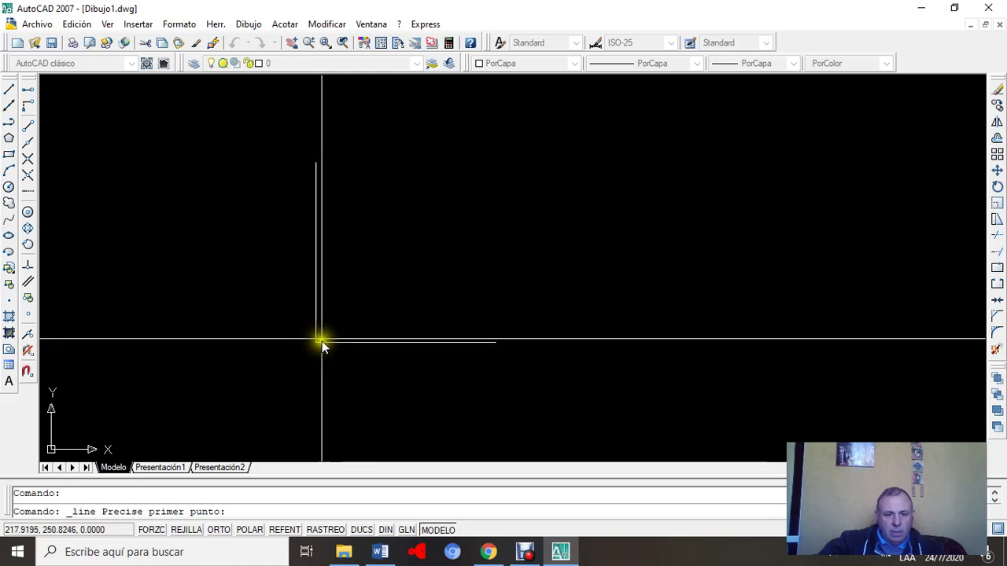
{"action": "left_click", "coordinate": [27, 128]}
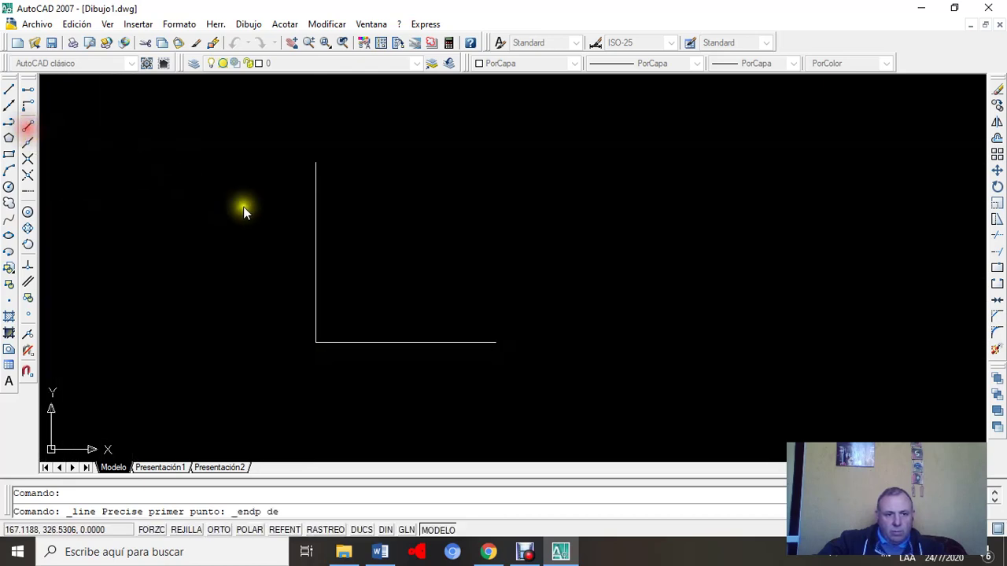
{"action": "left_click", "coordinate": [320, 341]}
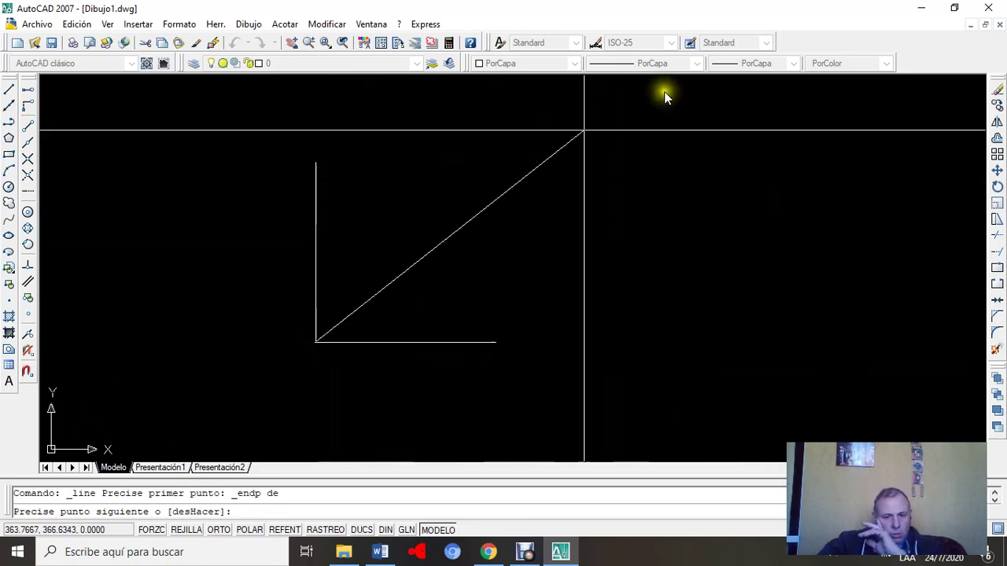
{"action": "left_click", "coordinate": [487, 193]}
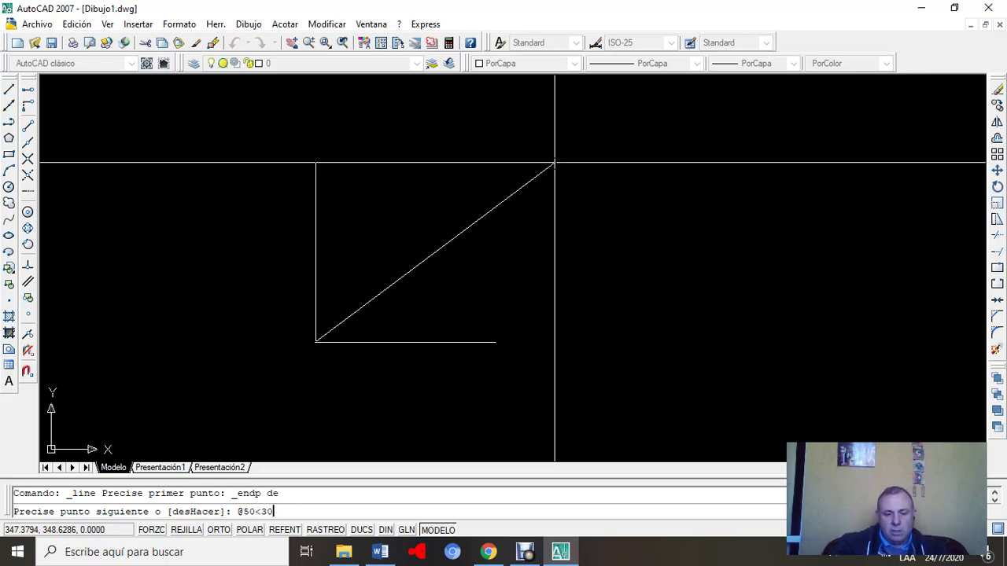
{"action": "key", "text": "Return"}
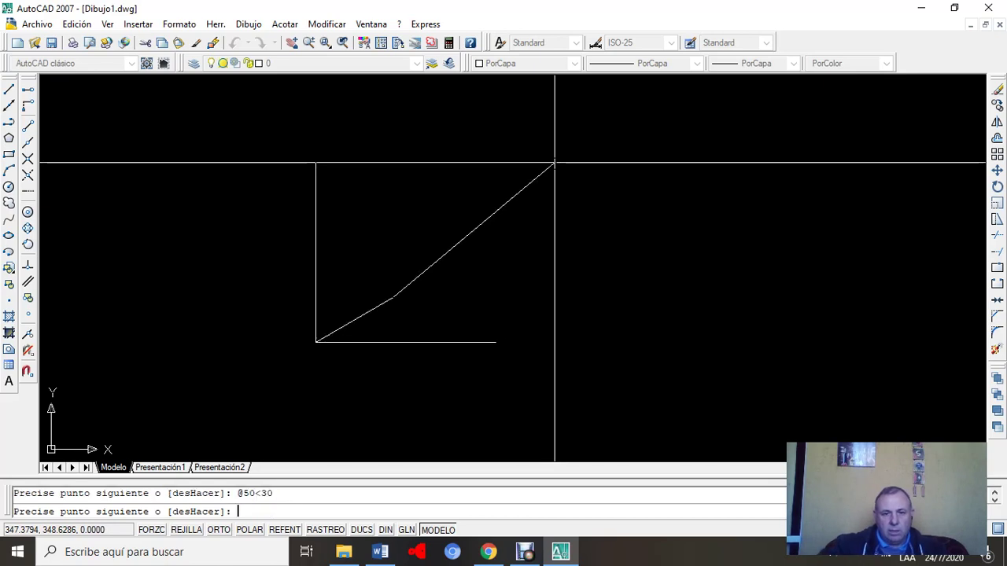
{"action": "key", "text": "Escape"}
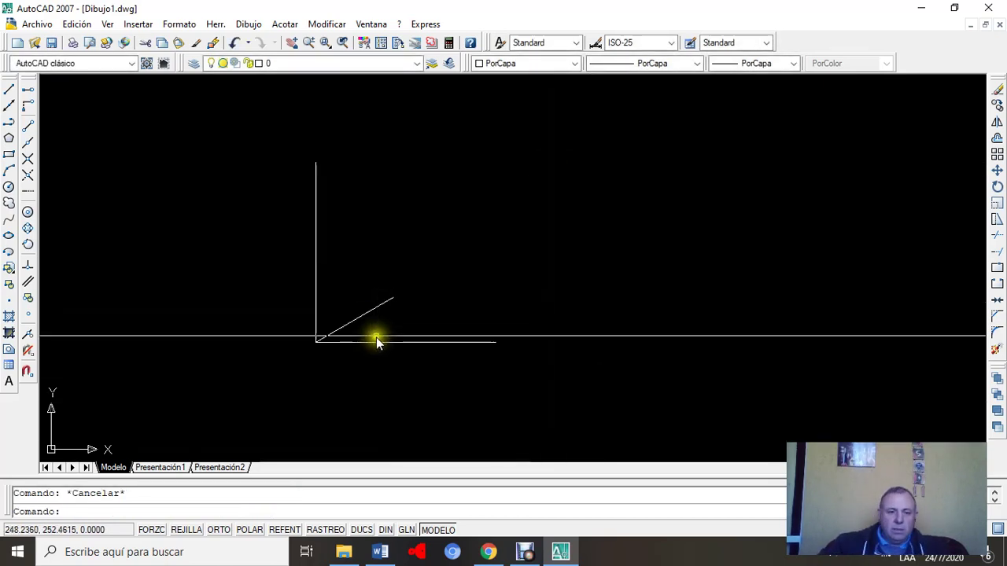
Step: Check the angle between the horizontal and inclined lines with an angular dimension preview, and cancel it without placing it
{"action": "scroll", "coordinate": [400, 311], "scroll_direction": "up", "scroll_amount": 2}
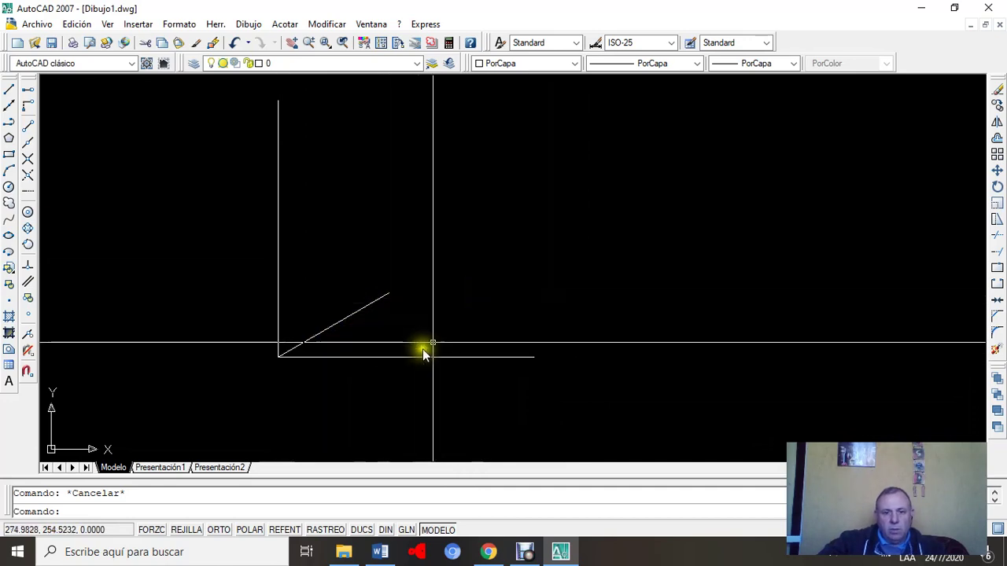
{"action": "left_click", "coordinate": [280, 24]}
{"action": "left_click", "coordinate": [321, 168]}
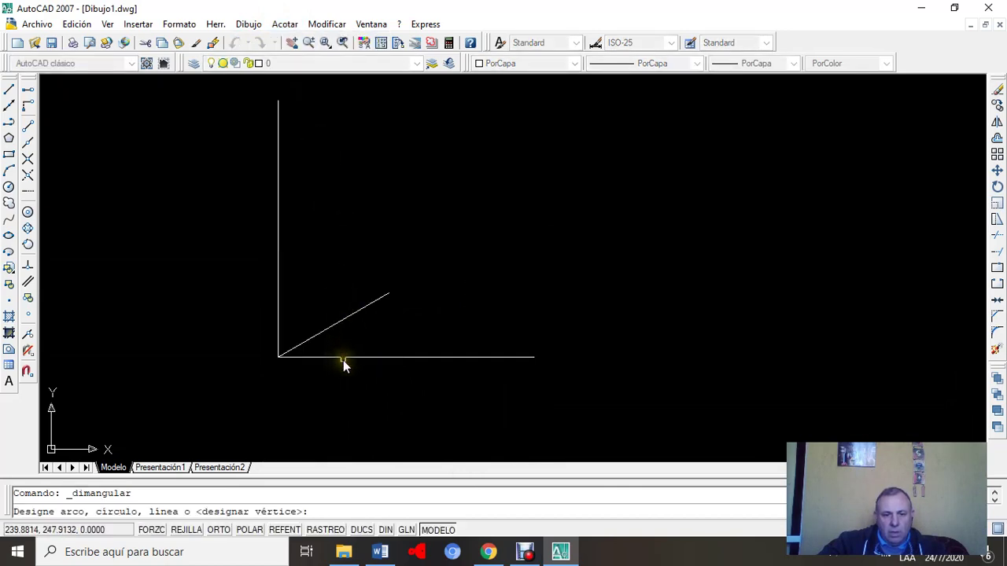
{"action": "left_click", "coordinate": [344, 358]}
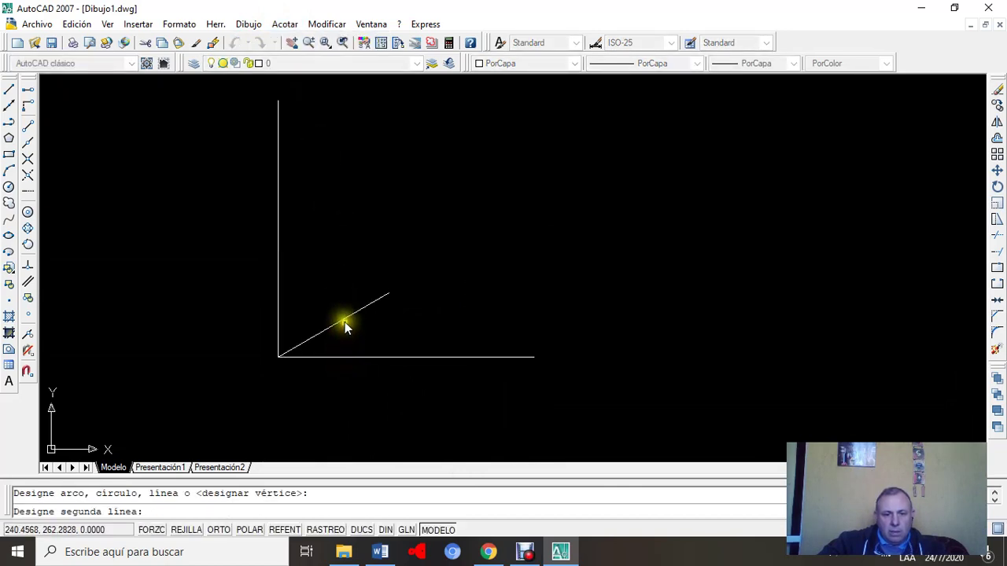
{"action": "left_click", "coordinate": [345, 321]}
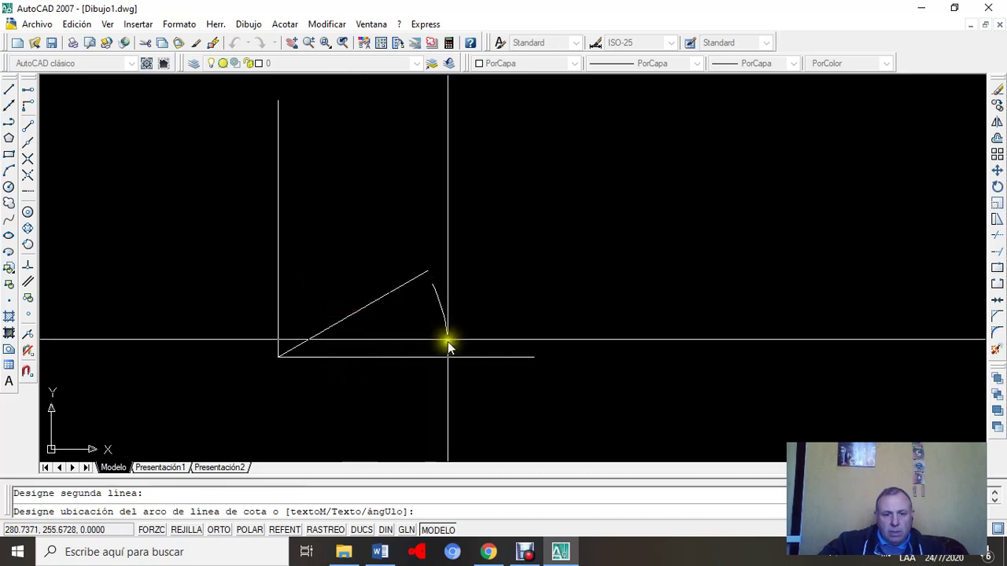
{"action": "scroll", "coordinate": [449, 344], "scroll_direction": "up", "scroll_amount": 5}
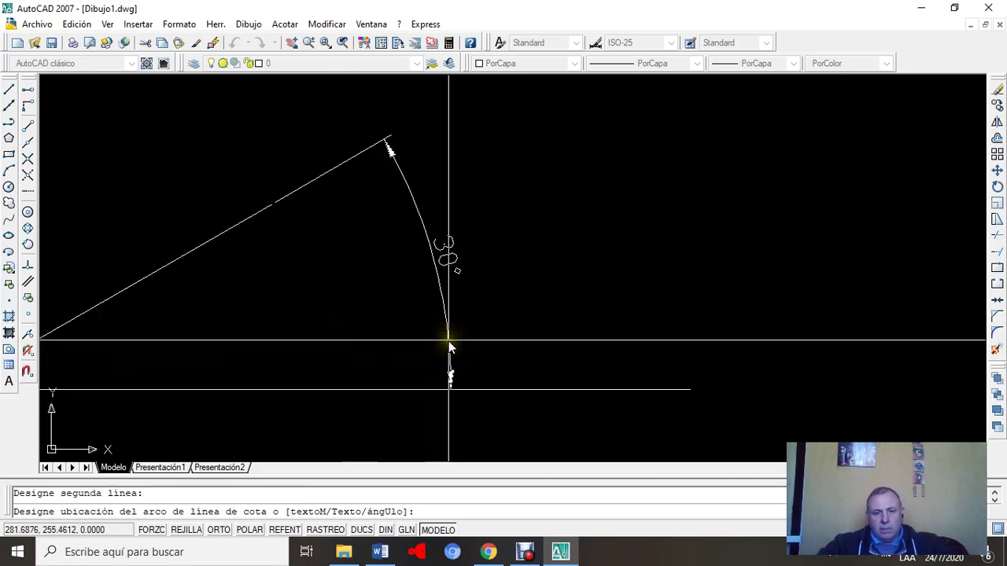
{"action": "scroll", "coordinate": [449, 342], "scroll_direction": "down", "scroll_amount": 5}
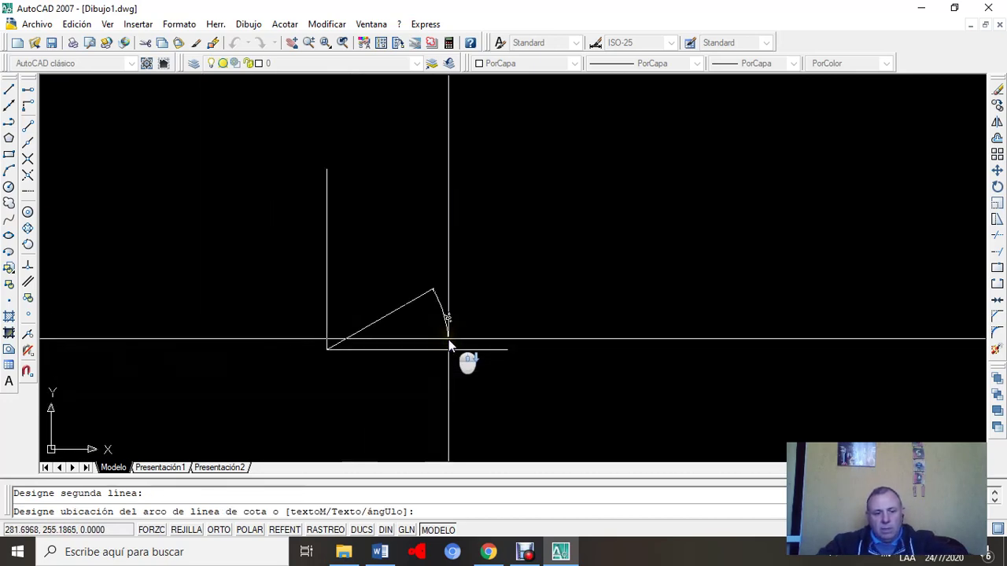
{"action": "key", "text": "Escape"}
{"action": "scroll", "coordinate": [480, 311], "scroll_direction": "down", "scroll_amount": 2}
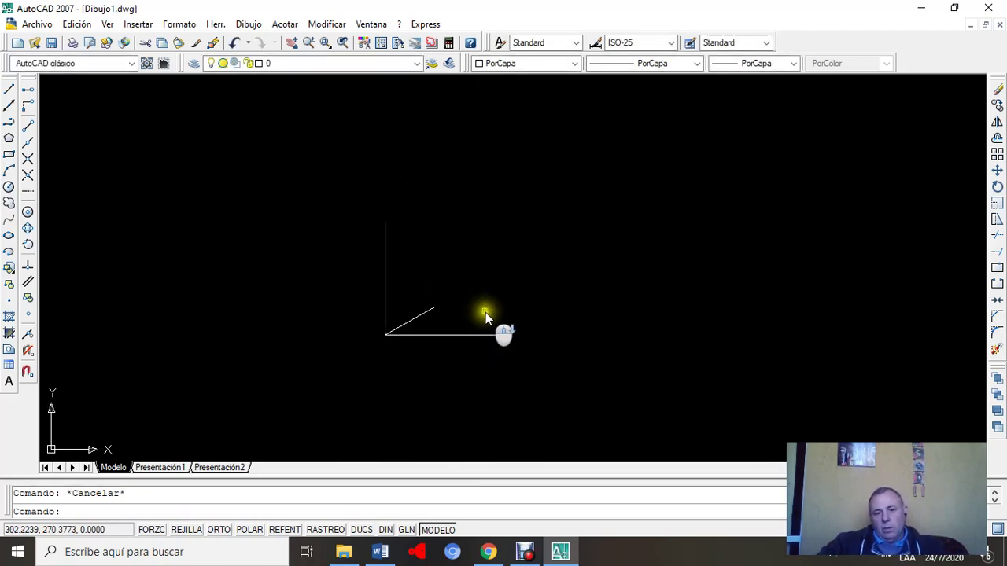
{"action": "mouse_move", "coordinate": [533, 317]}
{"action": "middle_mouse_down"}
{"action": "mouse_move", "coordinate": [607, 292]}
{"action": "mouse_move", "coordinate": [611, 252]}
{"action": "mouse_move", "coordinate": [606, 304]}
{"action": "middle_mouse_up"}
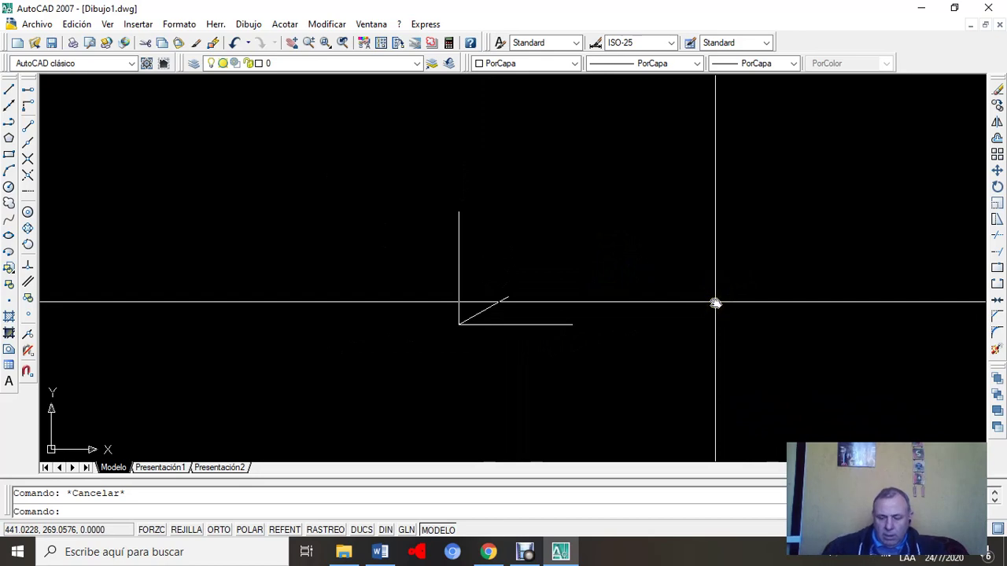